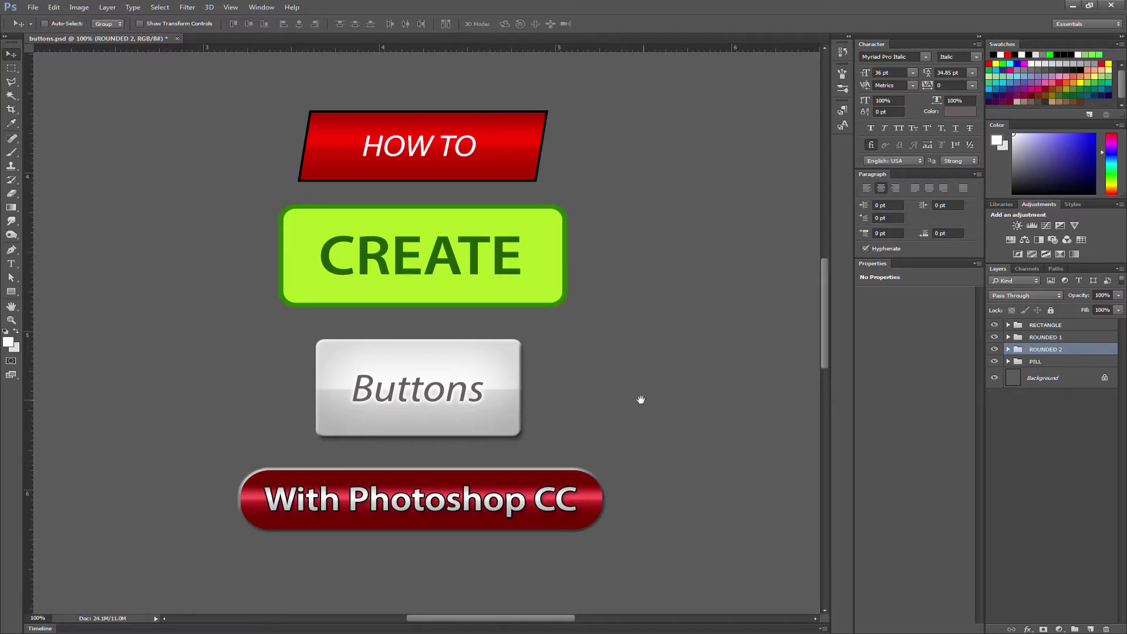
# Pan the canvas left and expand the RECTANGLE group to show its HOW TO text and rectangle
pyautogui.moveTo(641, 399); pyautogui.dragTo(447, 397)
pyautogui.click(1008, 324)
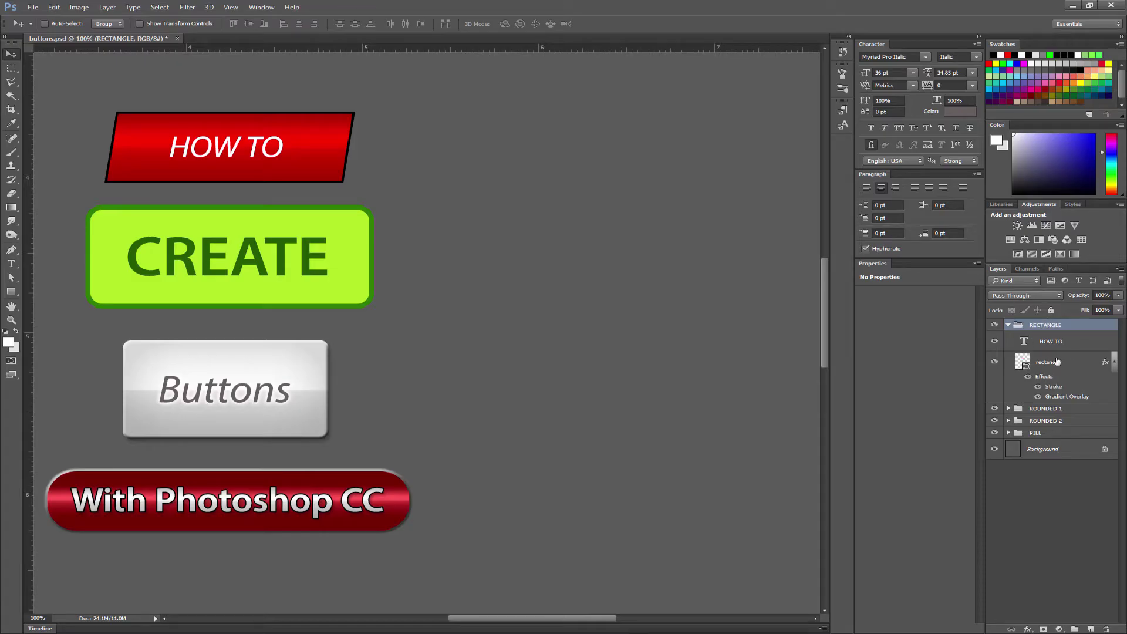
# Retype the red button's HOW TO text as 'How To'
pyautogui.click(1051, 342)
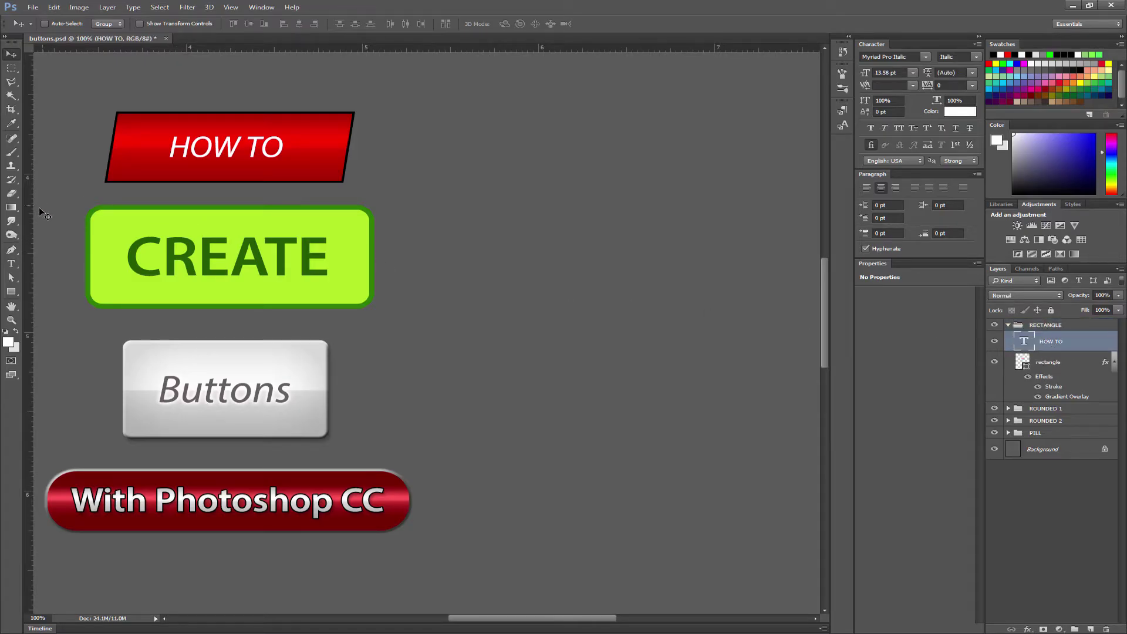
pyautogui.click(12, 263)
pyautogui.moveTo(146, 162); pyautogui.dragTo(314, 160)
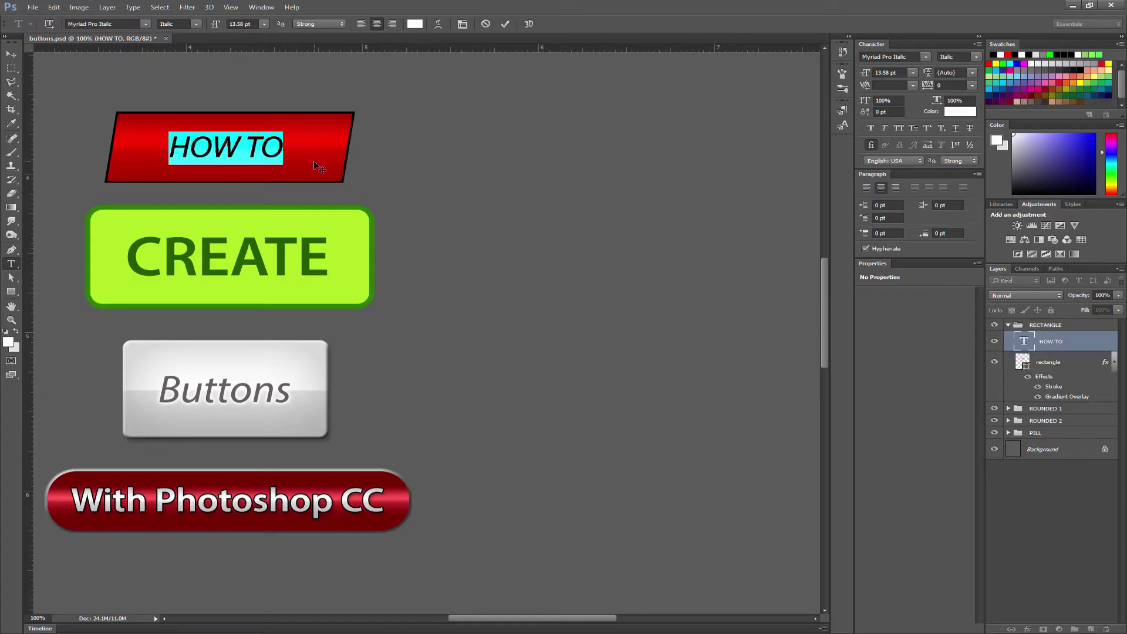
pyautogui.write('How To')
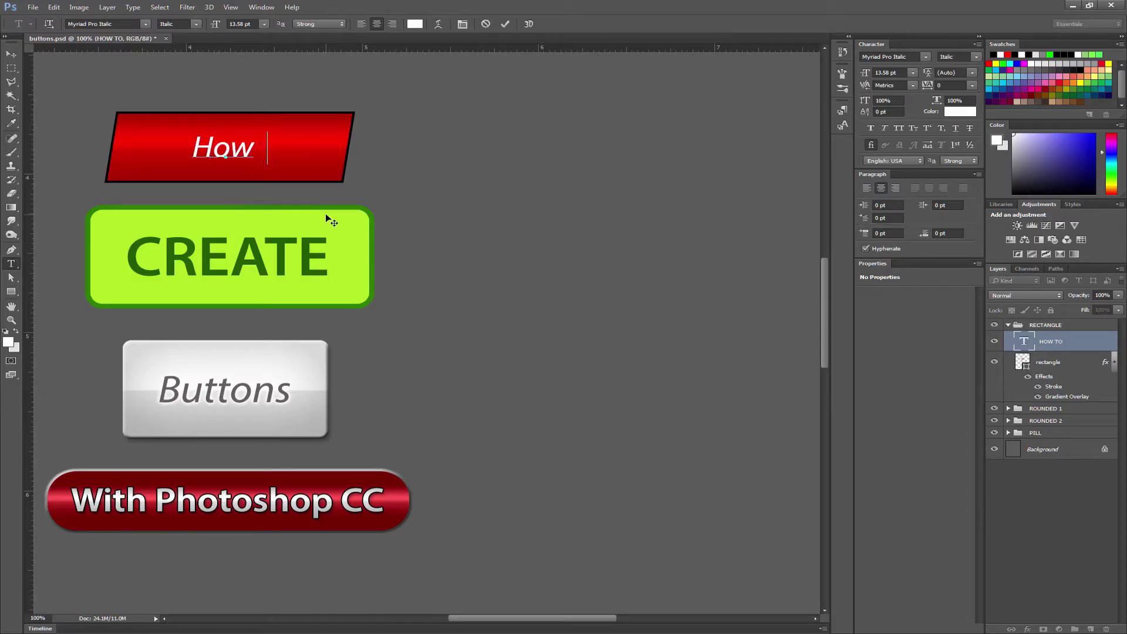
pyautogui.hotkey('ctrl', 'Return')
# Increase the red button's Stroke size for a thicker black outline
pyautogui.doubleClick(1052, 388)
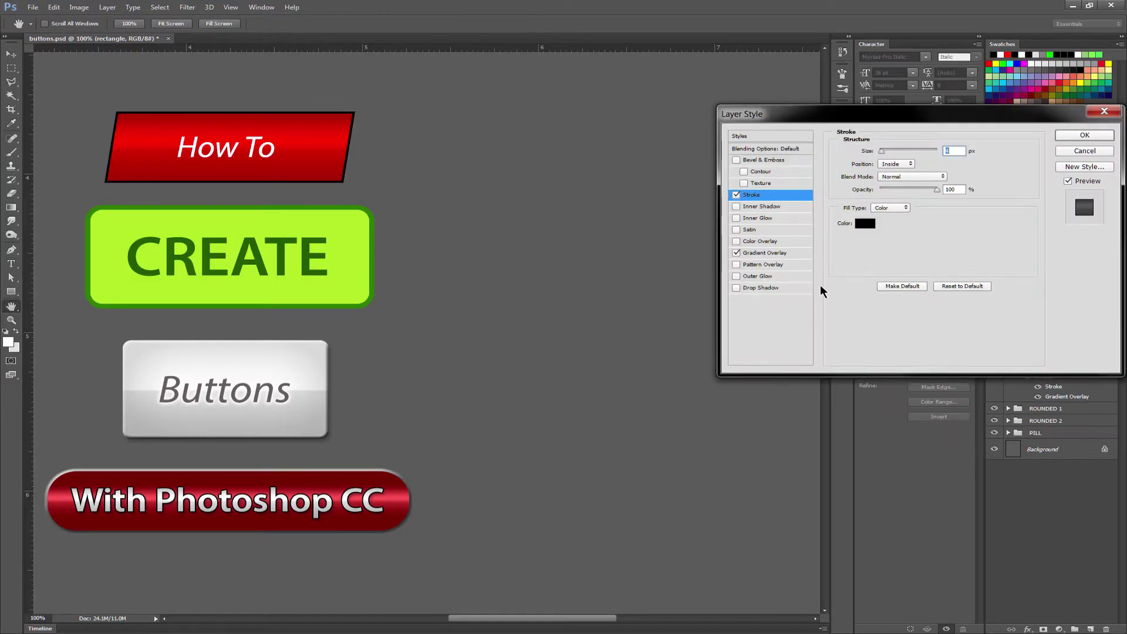
pyautogui.moveTo(883, 153); pyautogui.dragTo(888, 154)
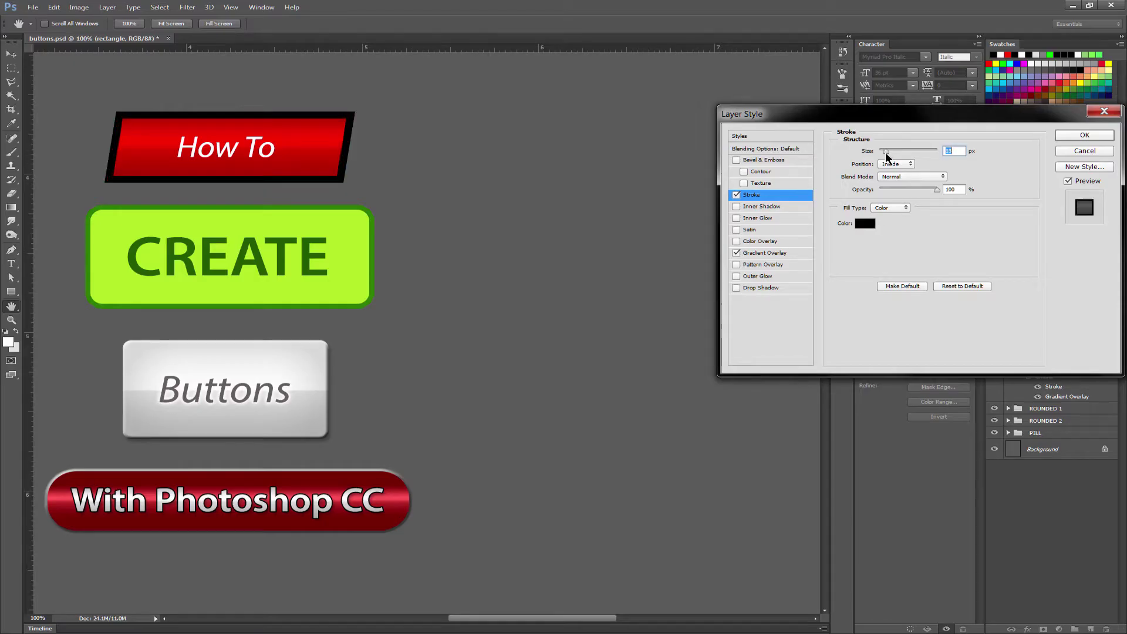
pyautogui.click(1092, 137)
pyautogui.press('v')
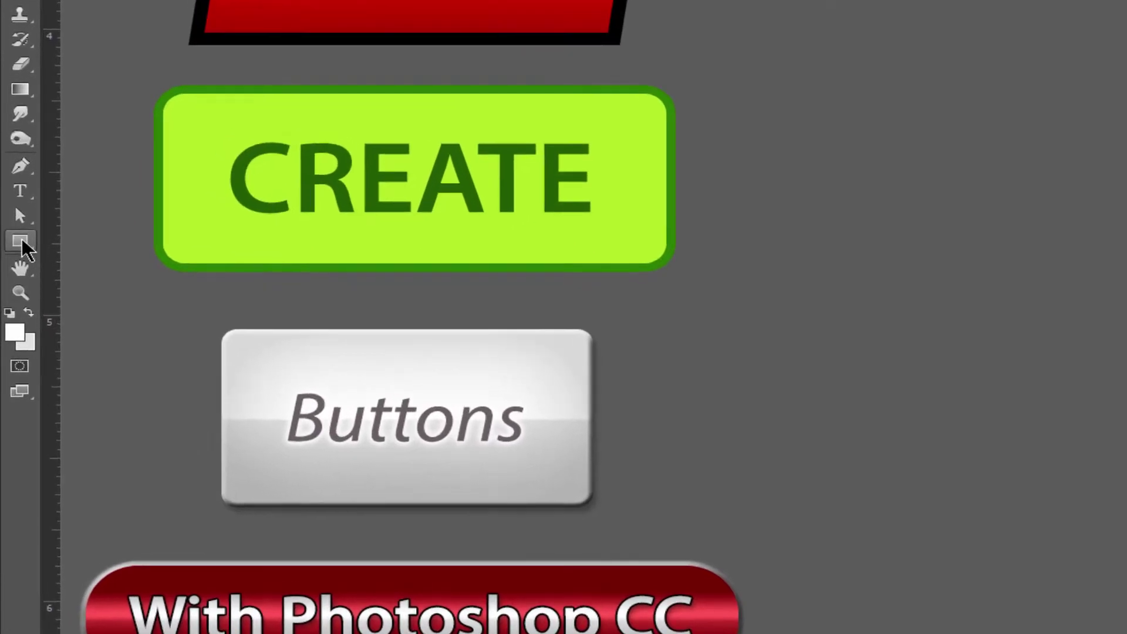
# Draw a red 404 × 137 px rectangle shape with no stroke, right of the How To button
pyautogui.click(21, 242)
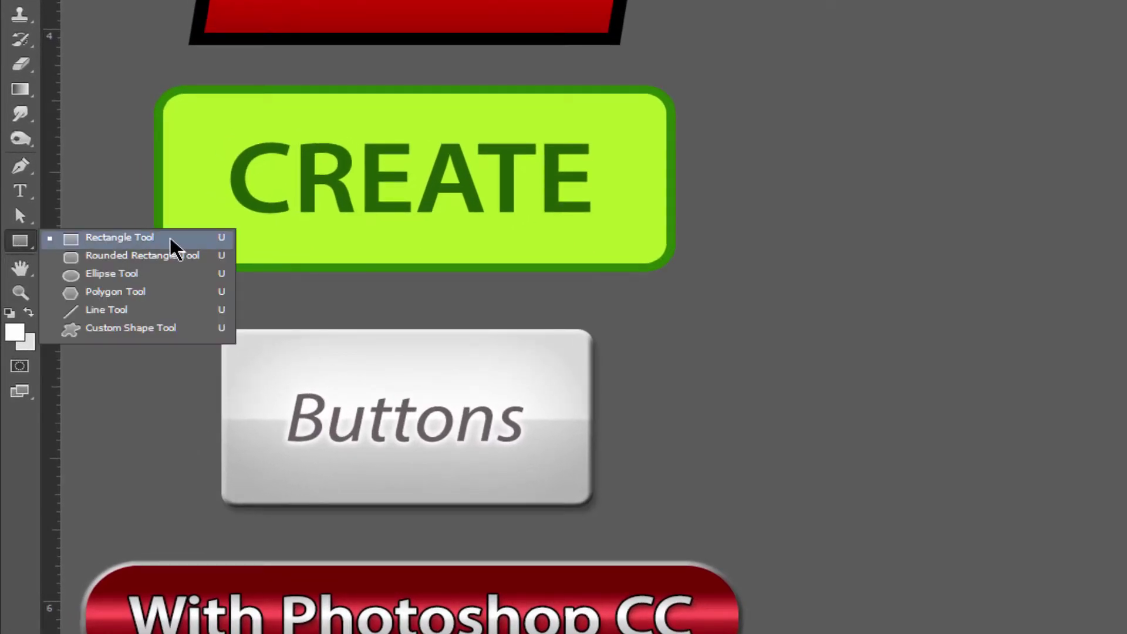
pyautogui.click(165, 238)
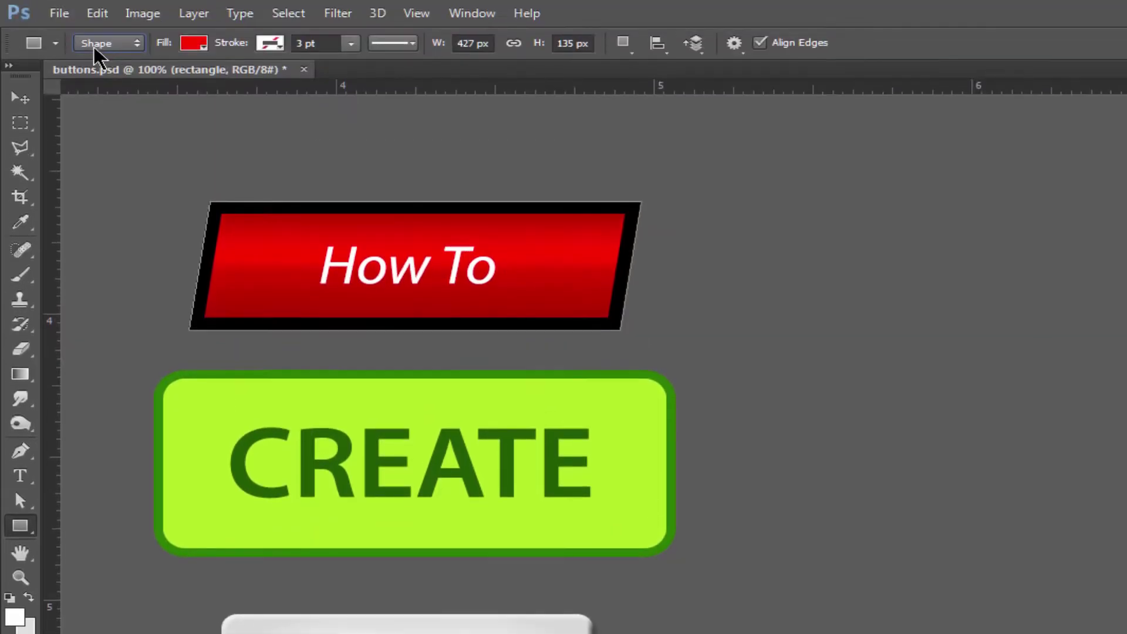
pyautogui.click(96, 46)
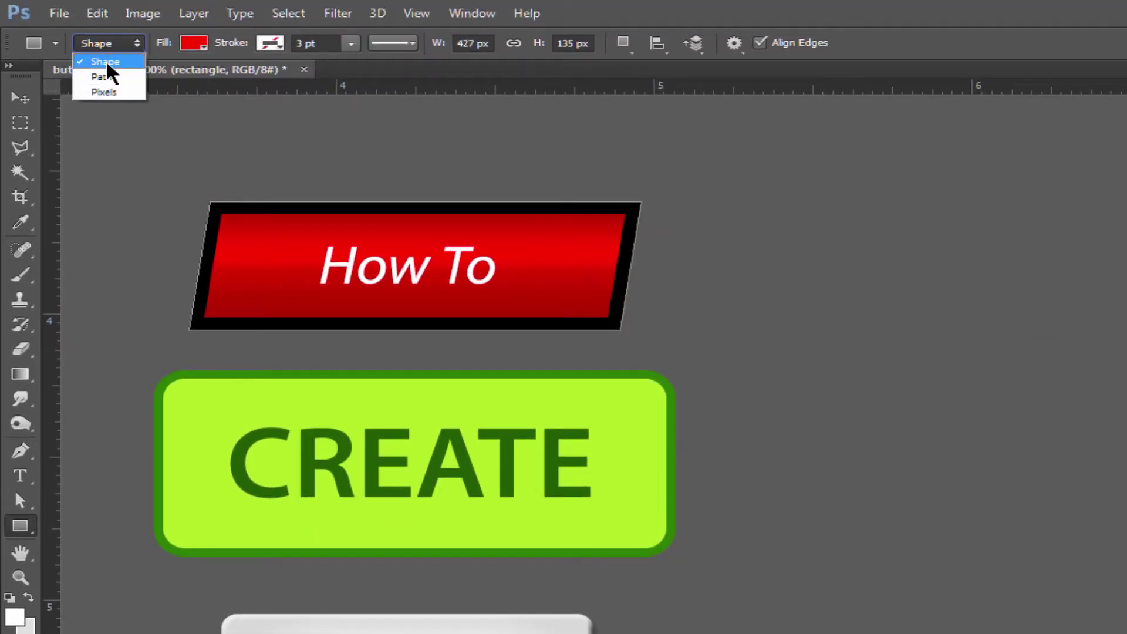
pyautogui.click(180, 67)
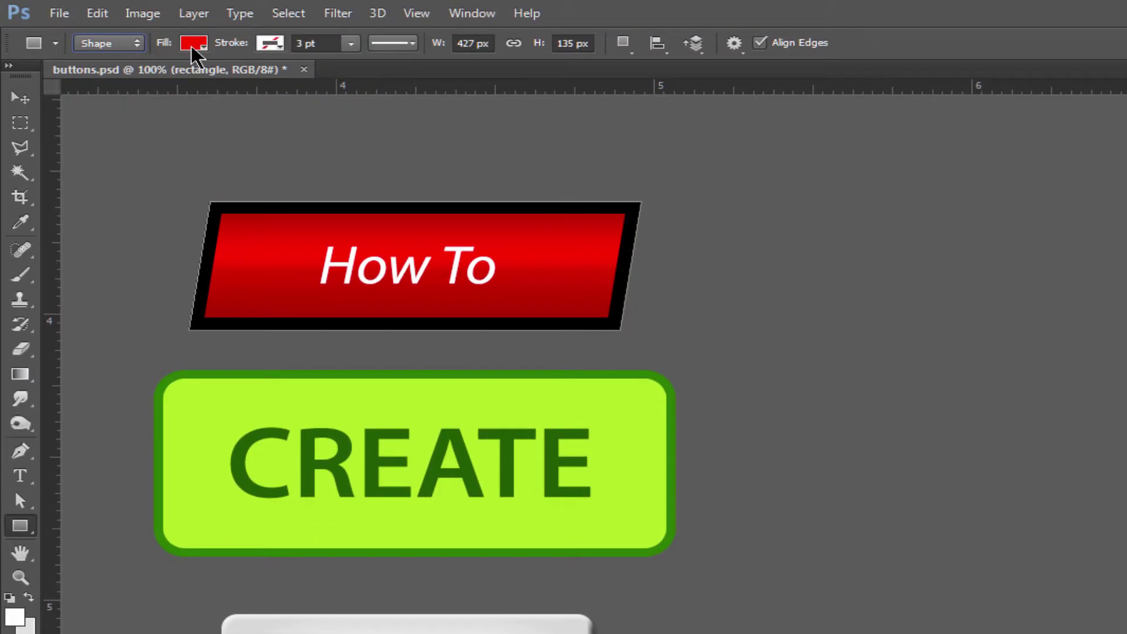
pyautogui.click(272, 46)
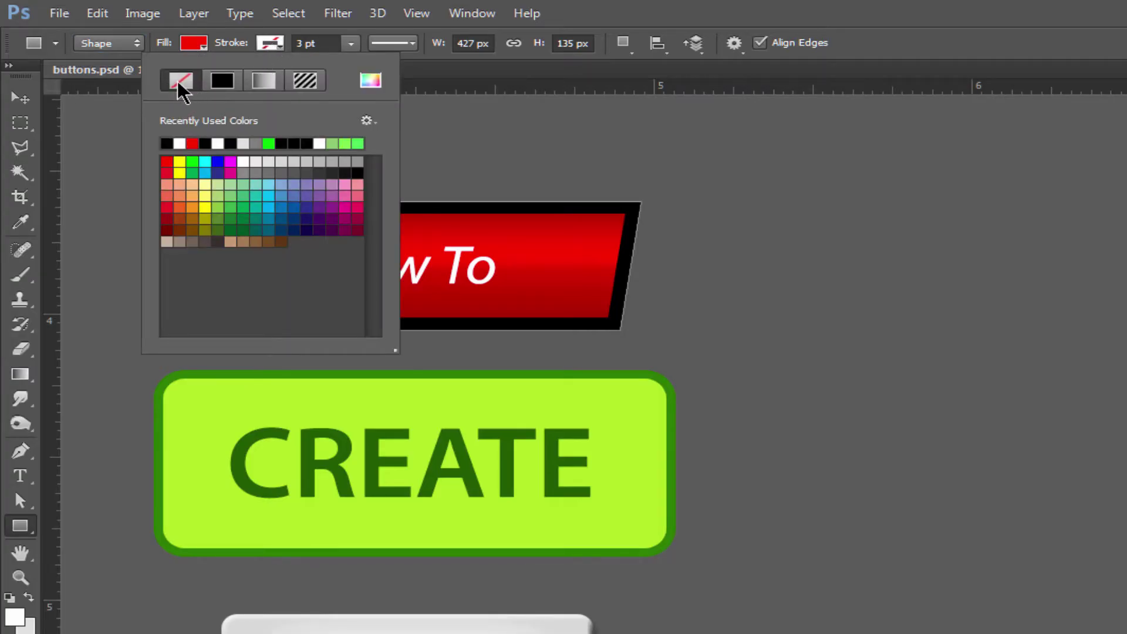
pyautogui.press('Return')
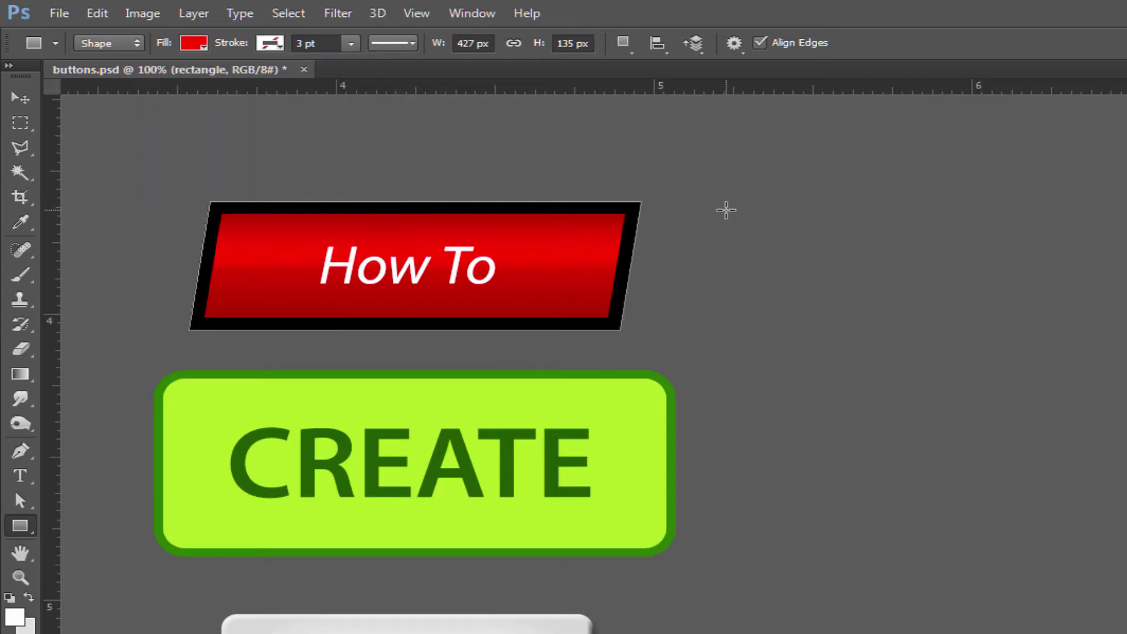
pyautogui.moveTo(725, 208); pyautogui.dragTo(1126, 339)
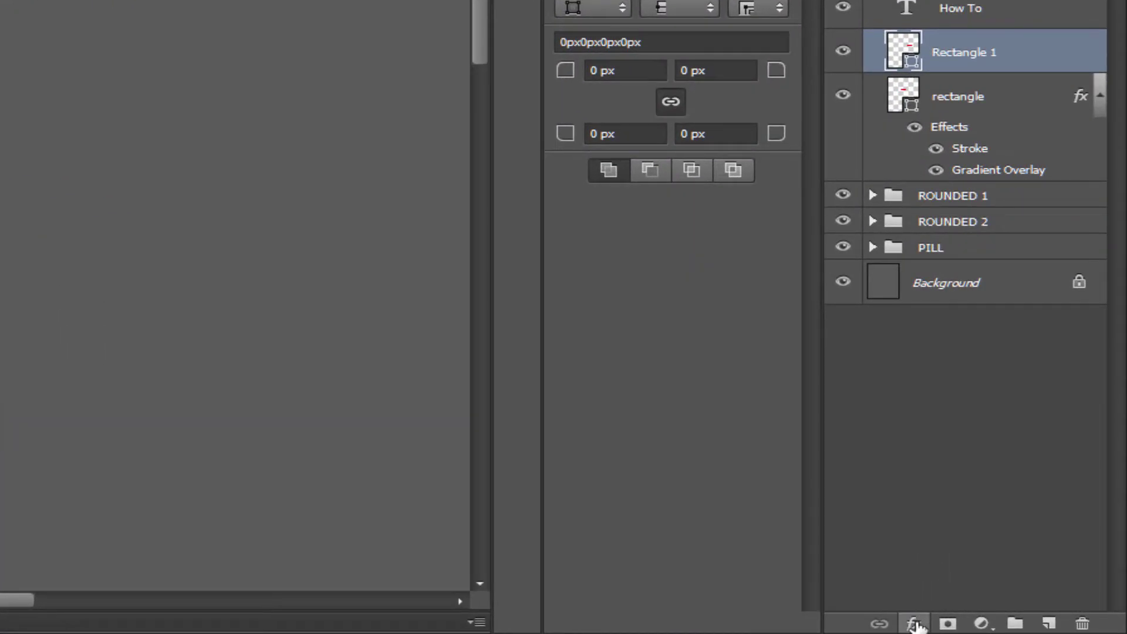
# Give Rectangle 1 a black 13 px Stroke positioned Inside
pyautogui.click(914, 624)
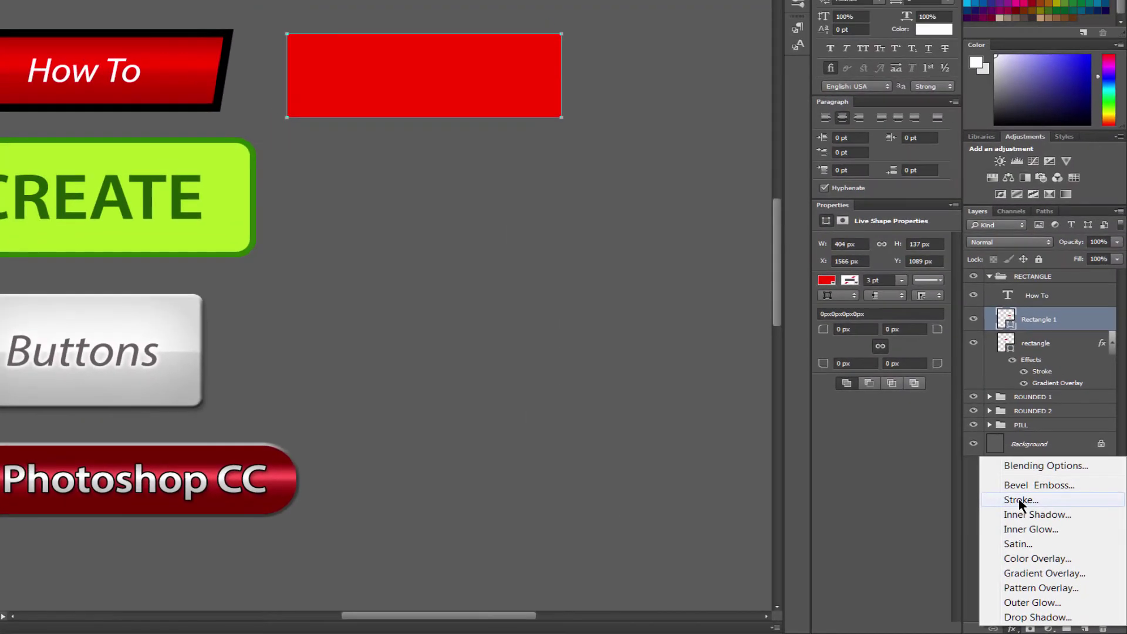
pyautogui.click(935, 391)
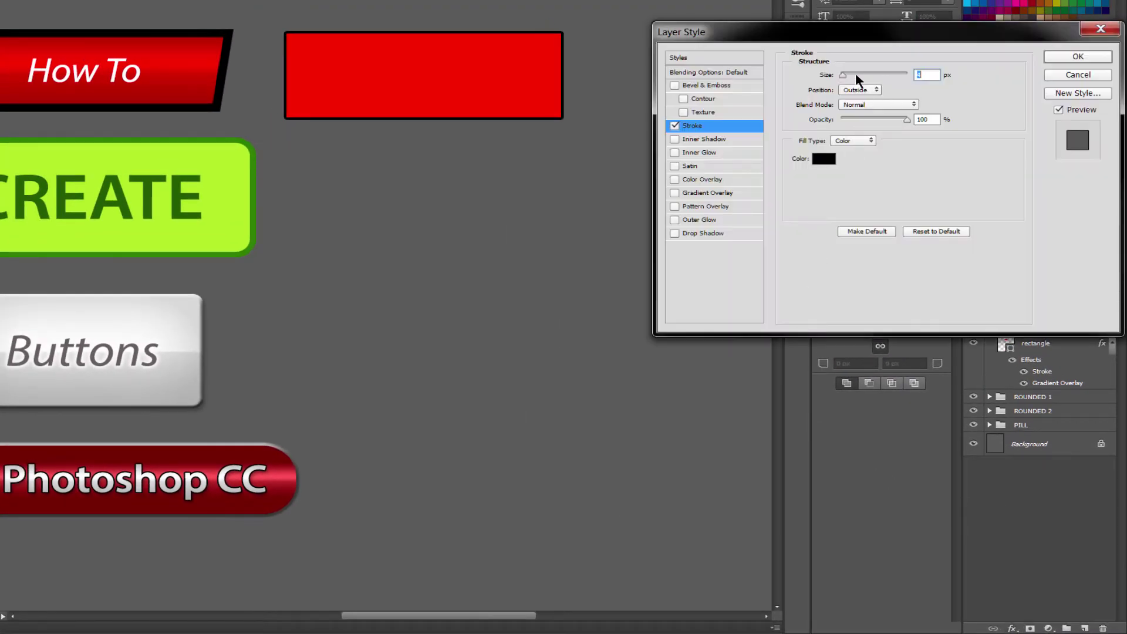
pyautogui.moveTo(843, 74); pyautogui.dragTo(851, 77)
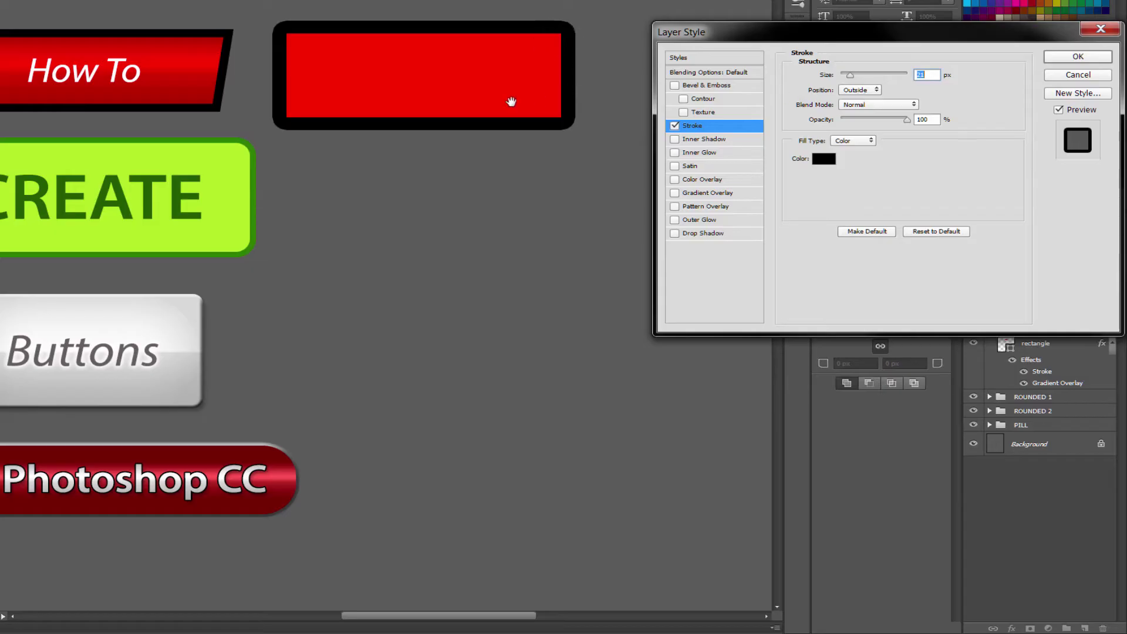
pyautogui.click(858, 89)
pyautogui.click(858, 109)
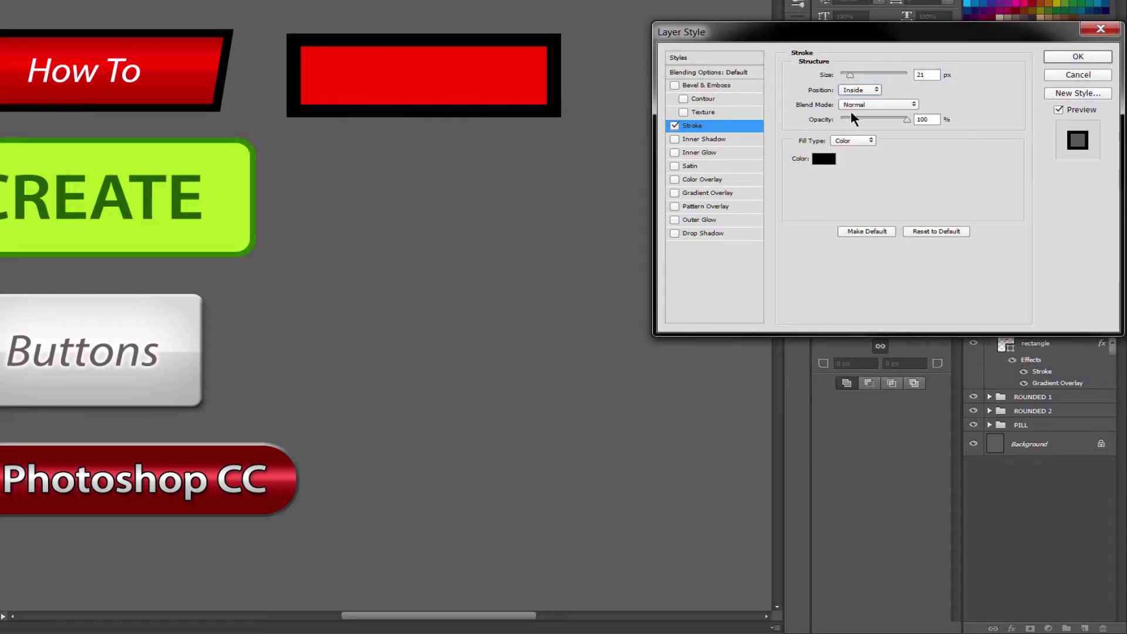
pyautogui.moveTo(851, 75); pyautogui.dragTo(847, 76)
pyautogui.click(824, 160)
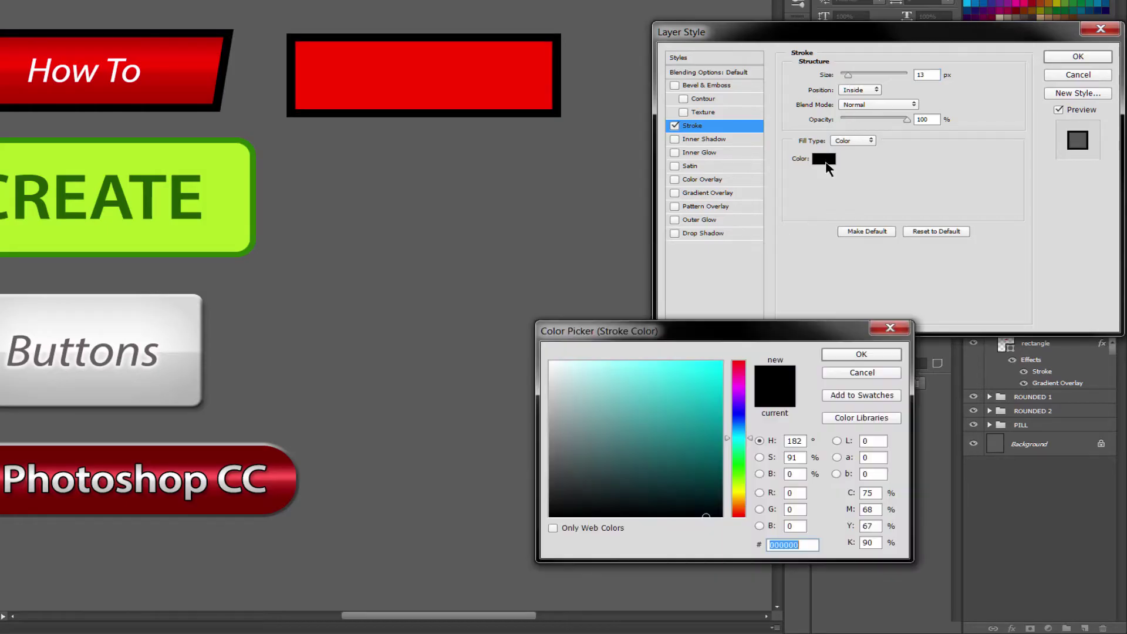
pyautogui.click(551, 359)
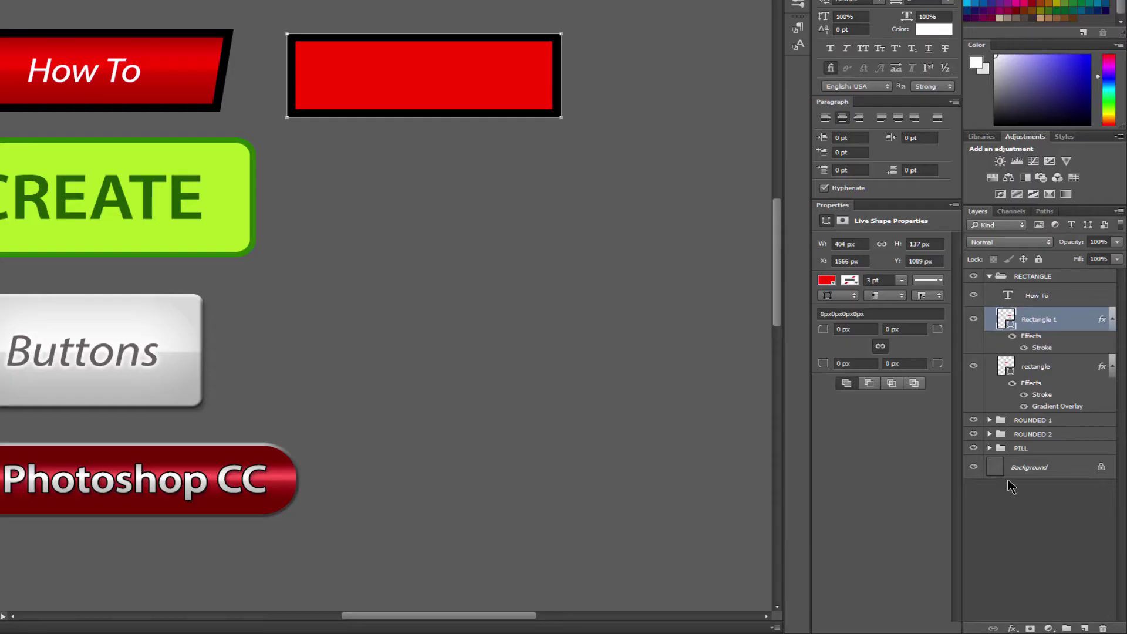
# Add a Multiply Gradient Overlay to Rectangle 1 at 41% opacity and 18% scale
pyautogui.doubleClick(1042, 347)
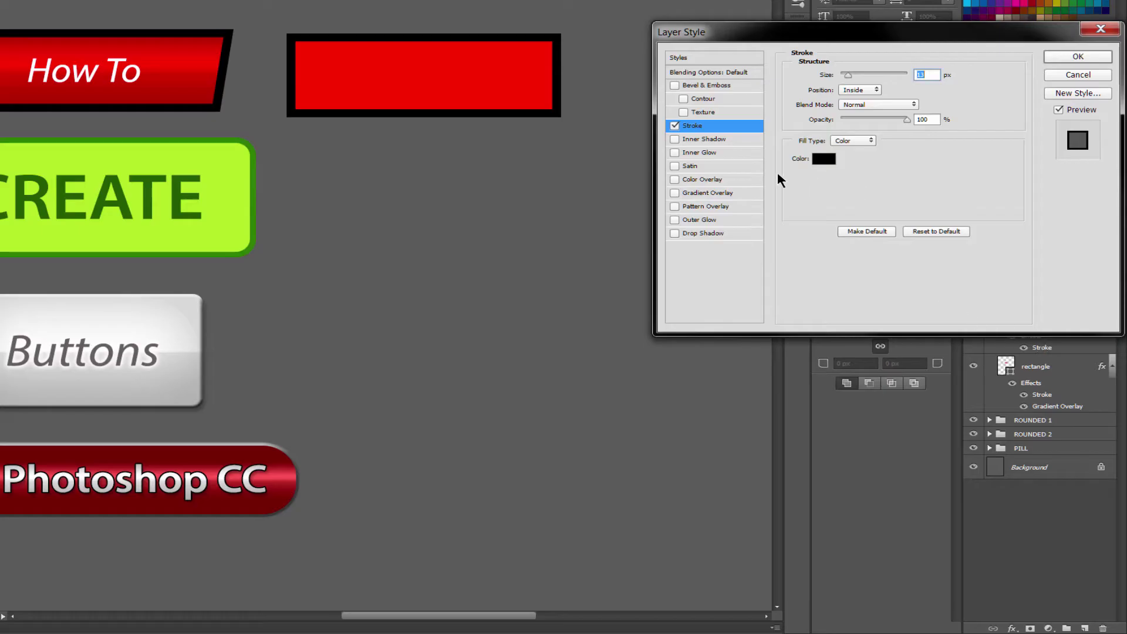
pyautogui.click(675, 193)
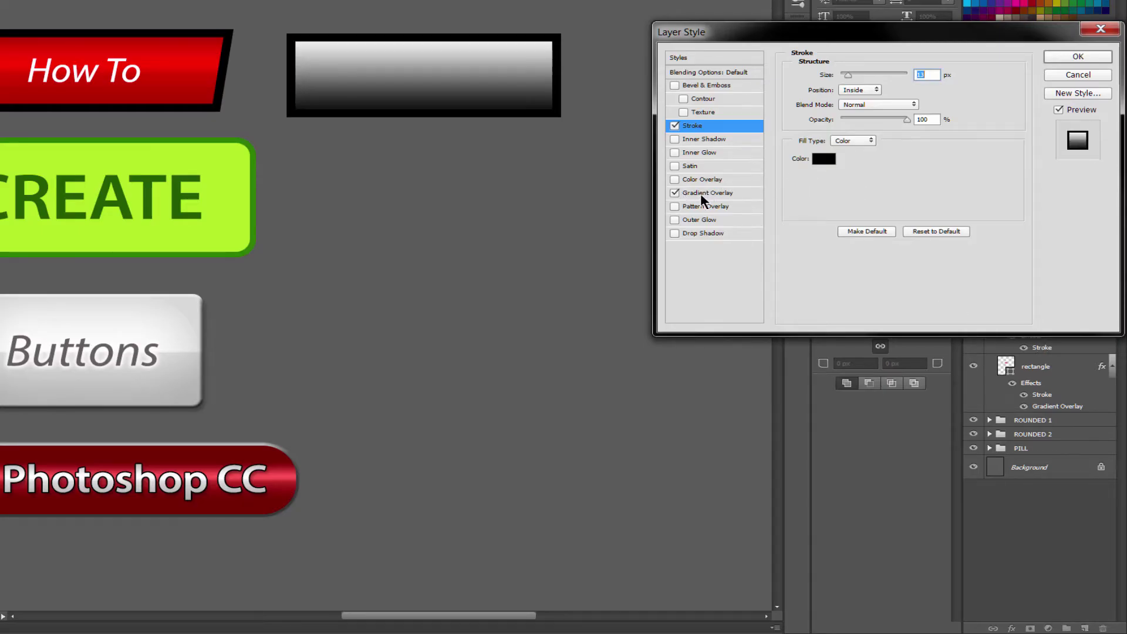
pyautogui.click(704, 193)
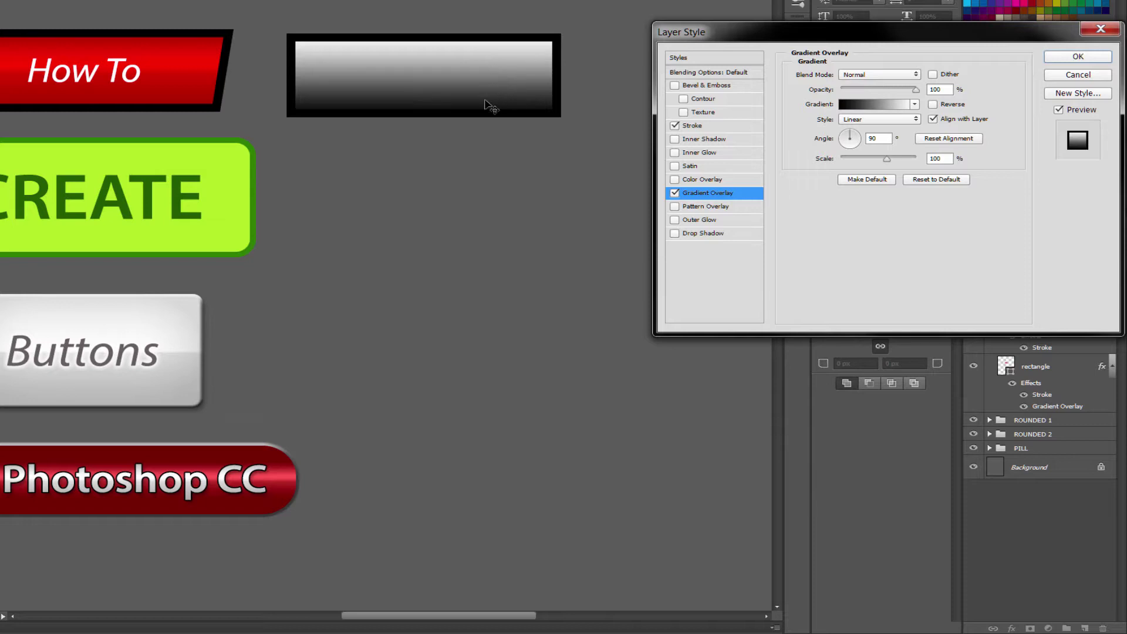
pyautogui.click(863, 77)
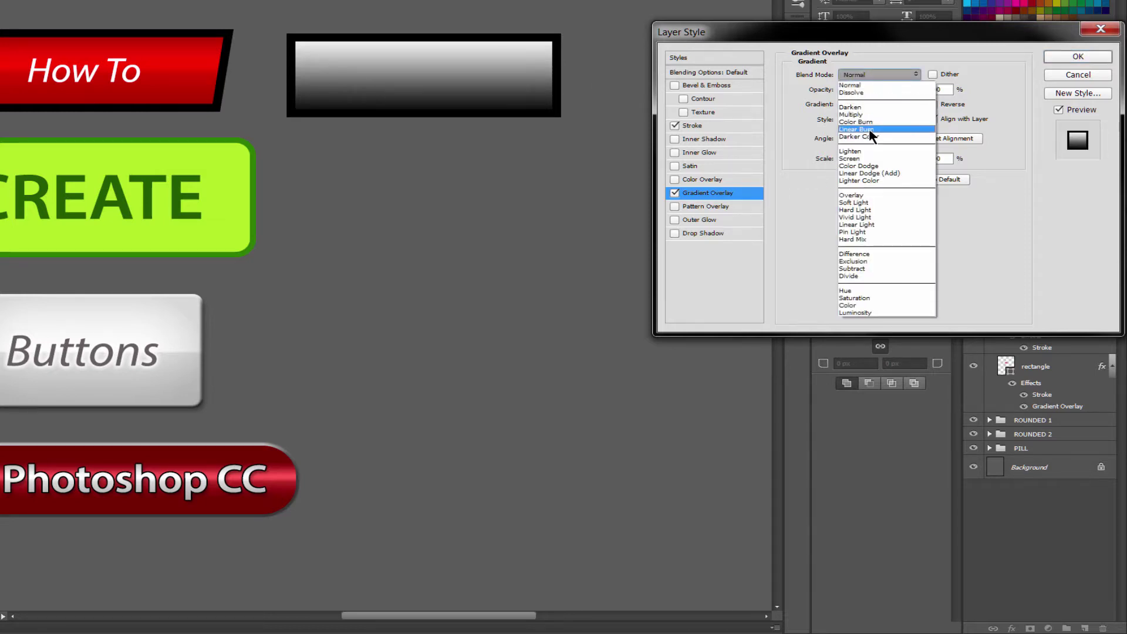
pyautogui.click(868, 114)
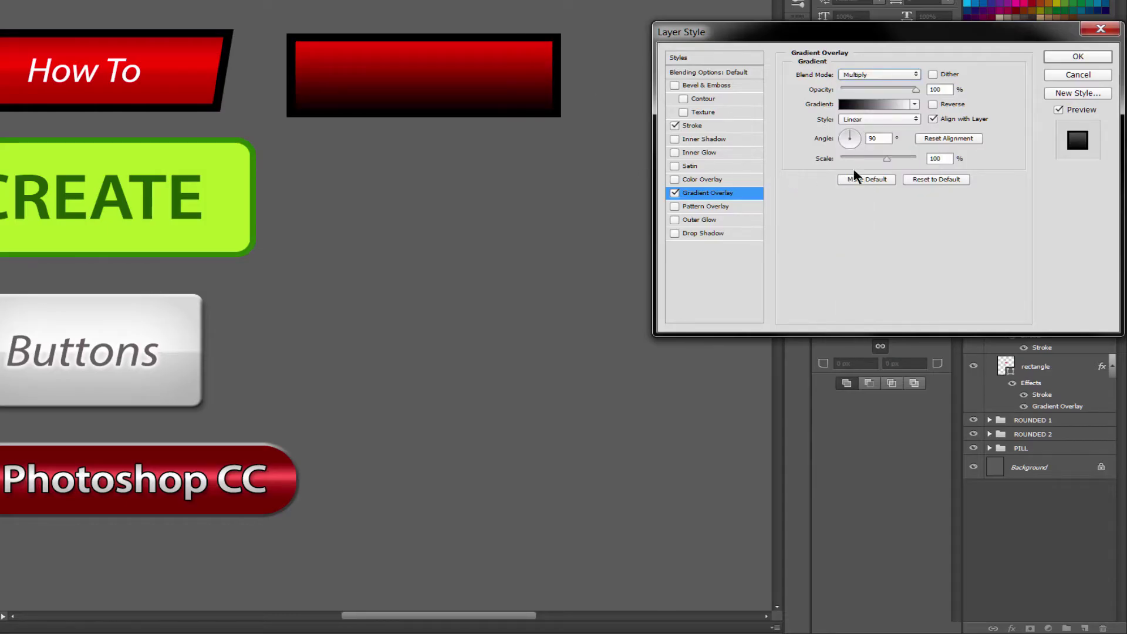
pyautogui.moveTo(894, 88); pyautogui.dragTo(886, 88)
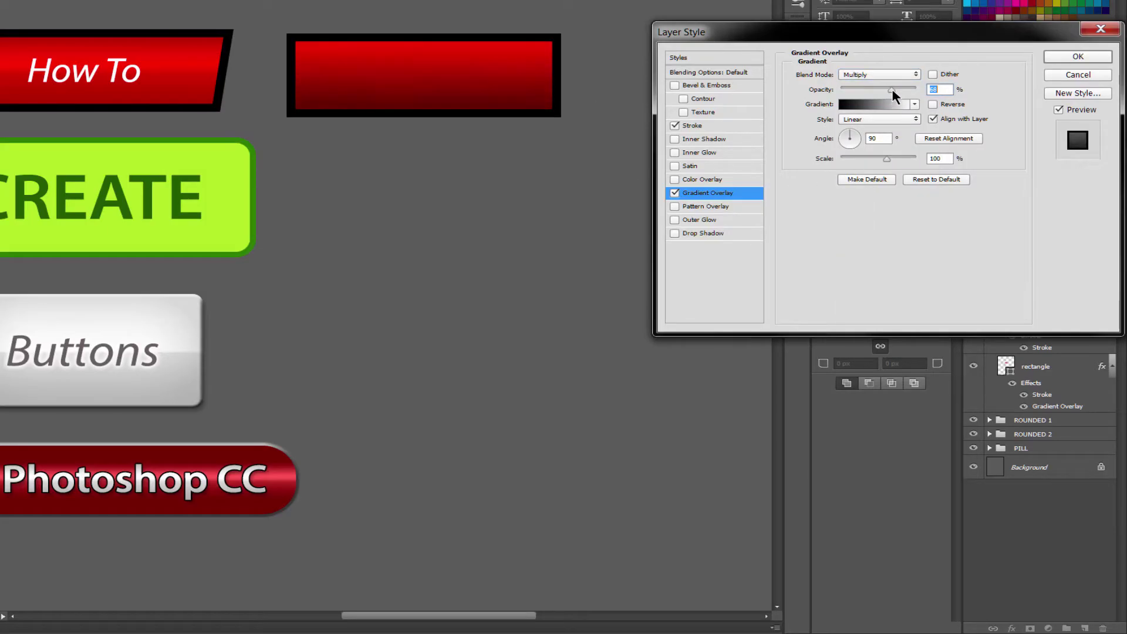
pyautogui.moveTo(881, 155); pyautogui.dragTo(868, 158)
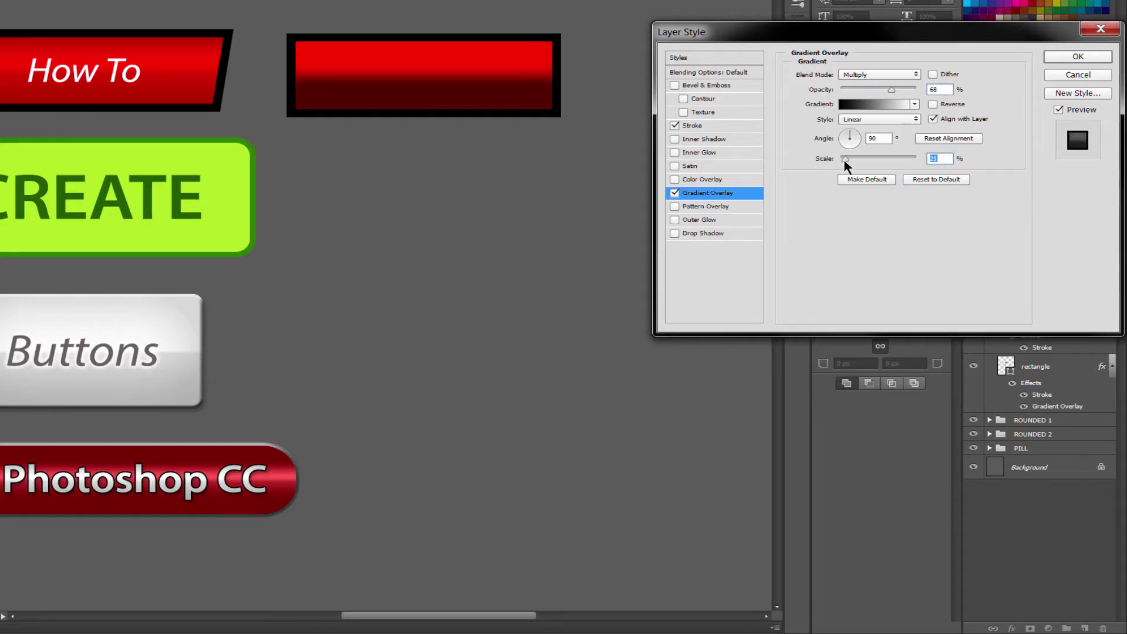
pyautogui.click(876, 88)
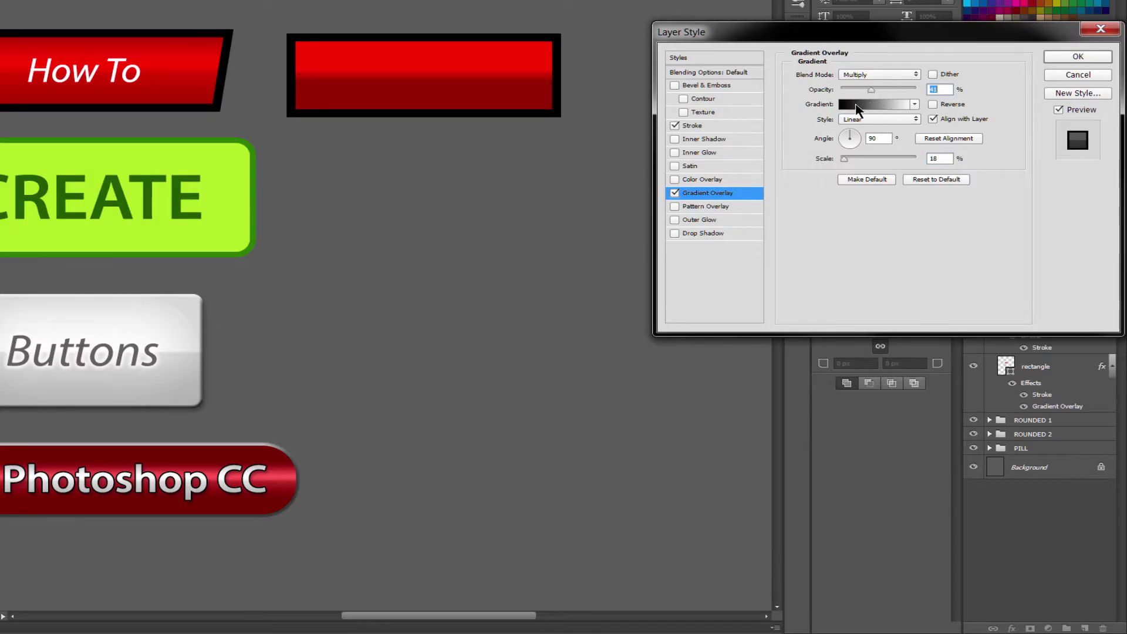
pyautogui.click(858, 111)
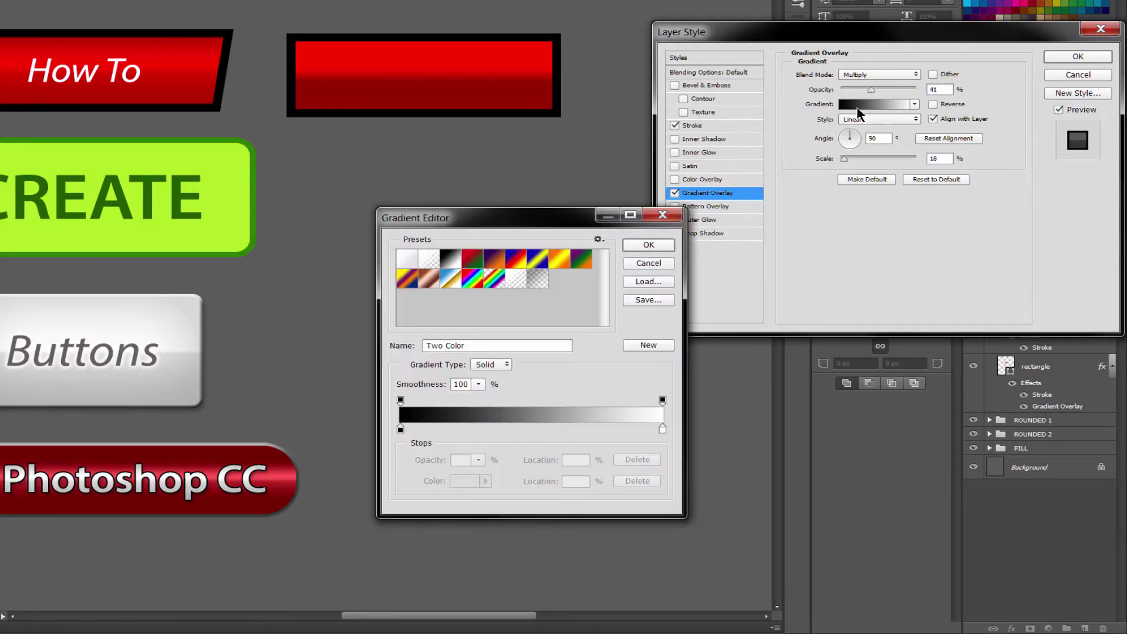
# Set the gradient stops to black–white–black, with white near 48%, and raise Scale to about 30
pyautogui.moveTo(472, 434); pyautogui.dragTo(484, 476)
pyautogui.click(484, 434)
pyautogui.press('Delete')
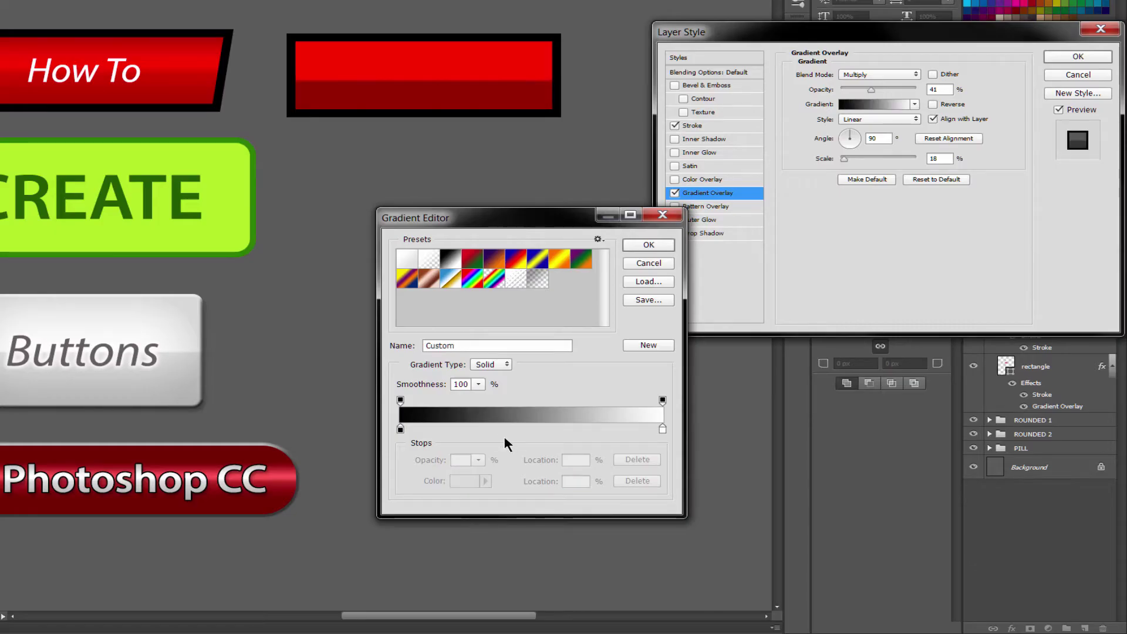
pyautogui.click(492, 430)
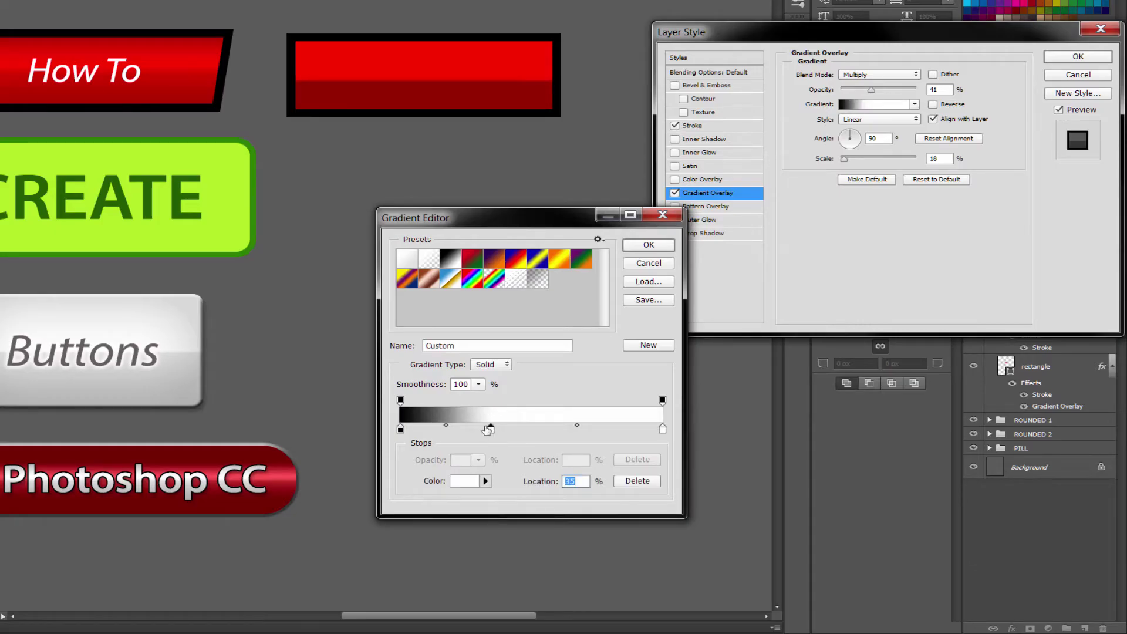
pyautogui.moveTo(492, 431); pyautogui.dragTo(674, 431)
pyautogui.click(485, 429)
pyautogui.moveTo(590, 429); pyautogui.dragTo(624, 427)
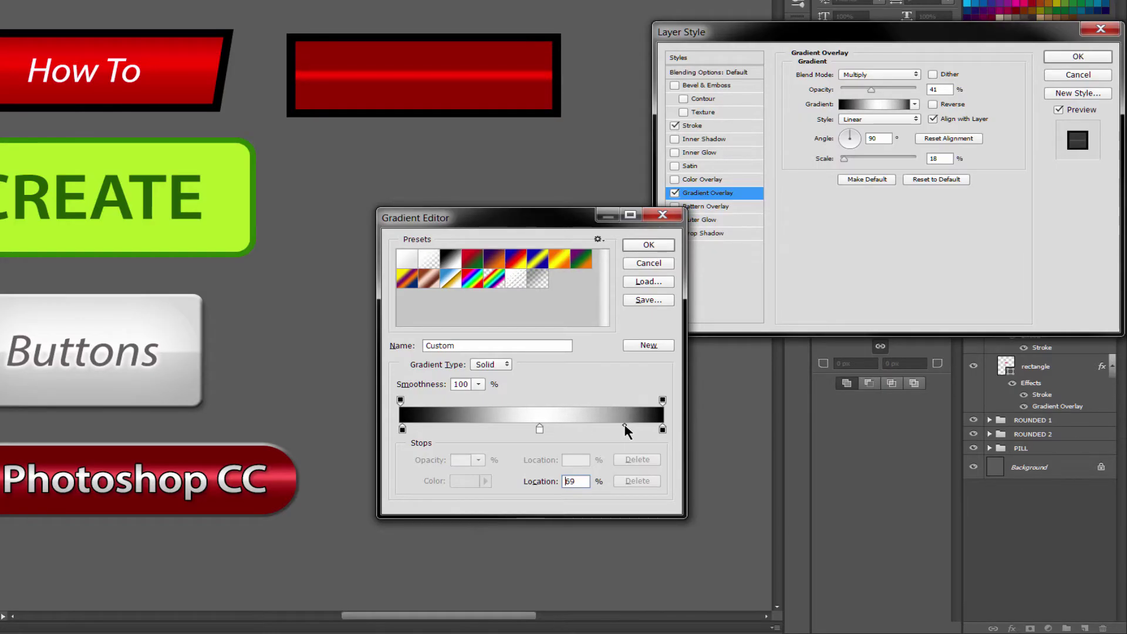
pyautogui.moveTo(540, 431); pyautogui.dragTo(524, 432)
pyautogui.click(648, 245)
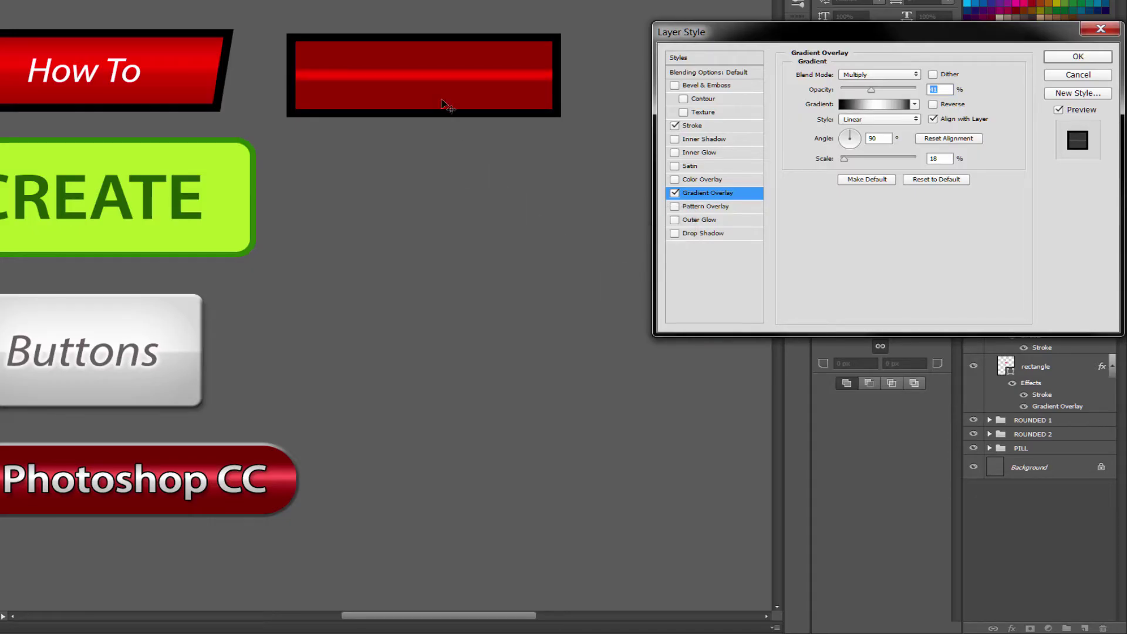
pyautogui.moveTo(857, 156)
pyautogui.mouseDown()
pyautogui.moveTo(869, 165)
pyautogui.moveTo(854, 169)
pyautogui.moveTo(865, 167)
pyautogui.mouseUp()
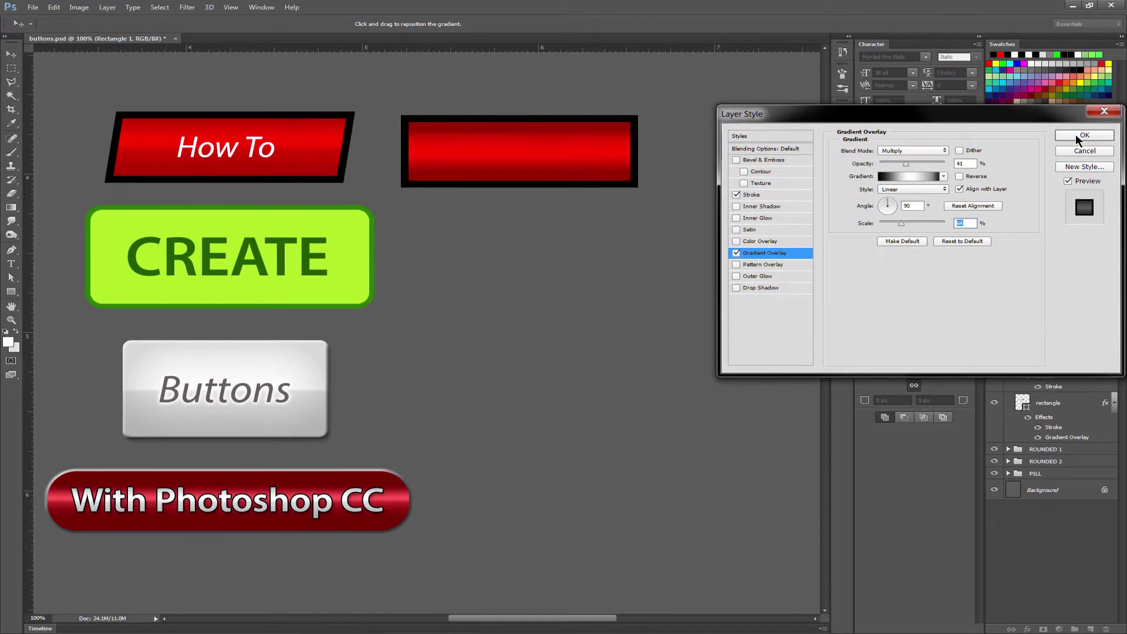
pyautogui.click(1083, 135)
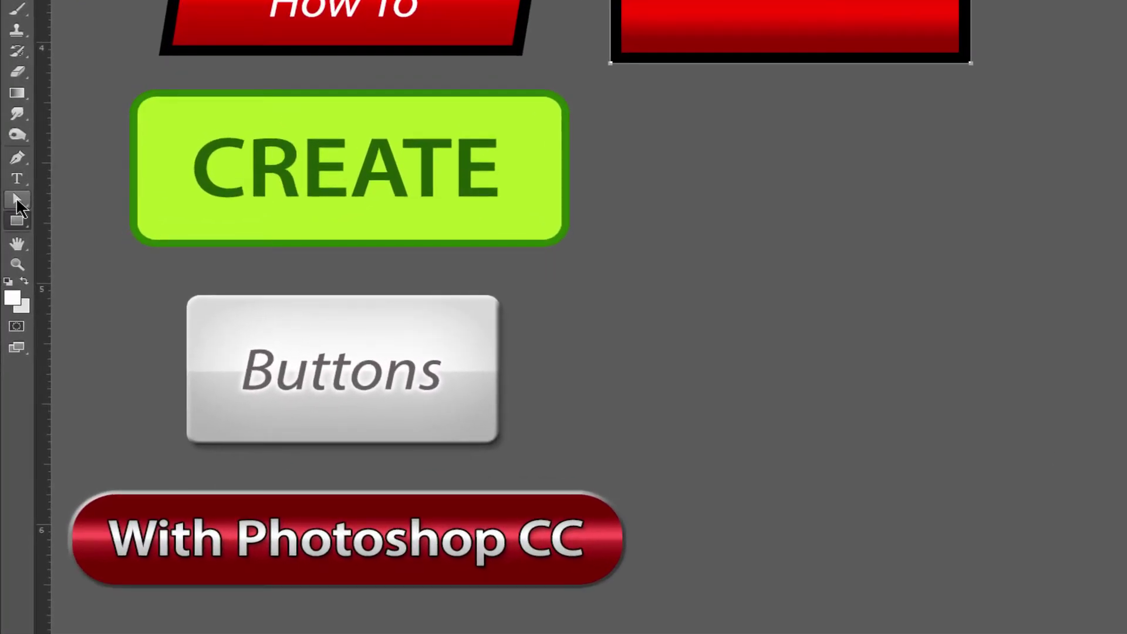
# With the Direct Selection Tool, nudge Rectangle 1's top-left anchor right, converting it to a path
pyautogui.click(16, 196)
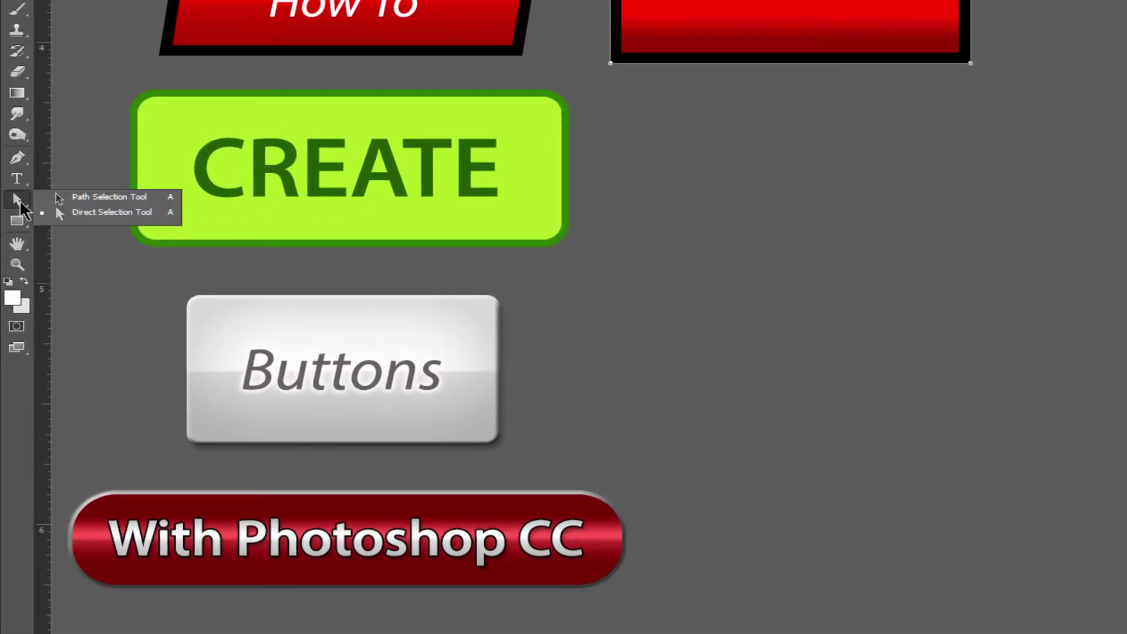
pyautogui.click(108, 196)
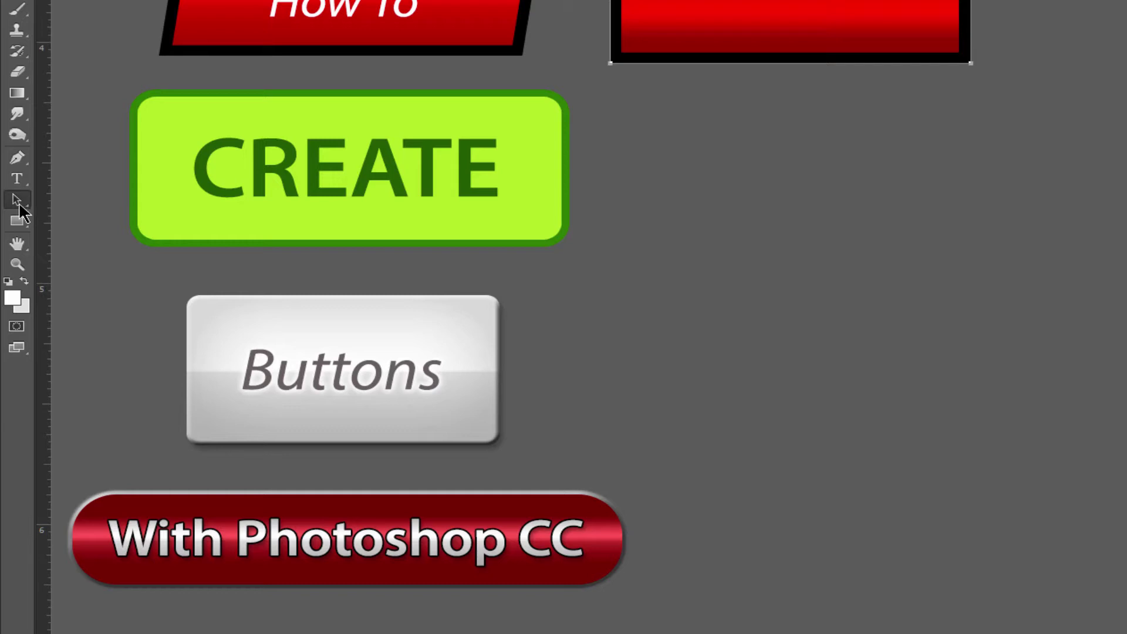
pyautogui.click(16, 200)
pyautogui.click(76, 213)
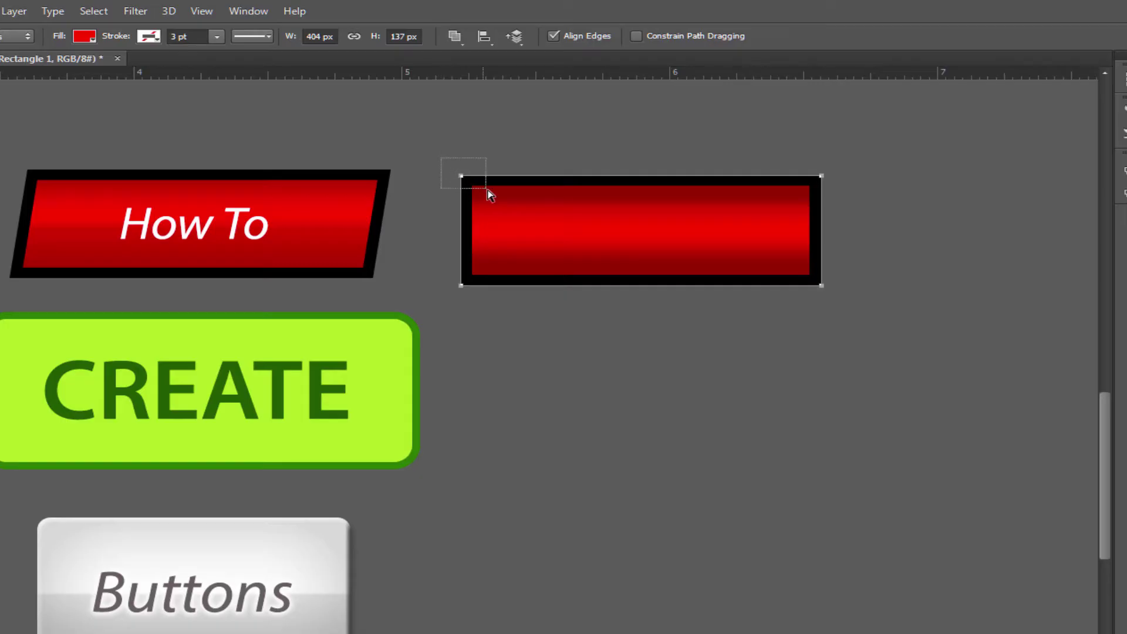
pyautogui.moveTo(488, 189); pyautogui.dragTo(486, 194)
pyautogui.press('Right')
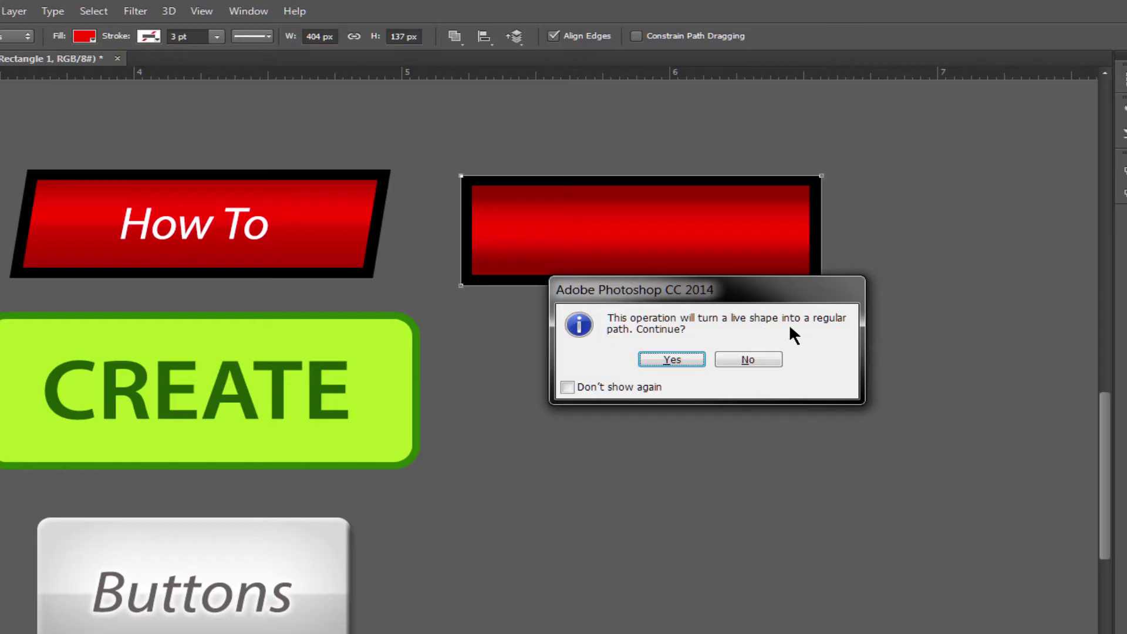
pyautogui.click(671, 359)
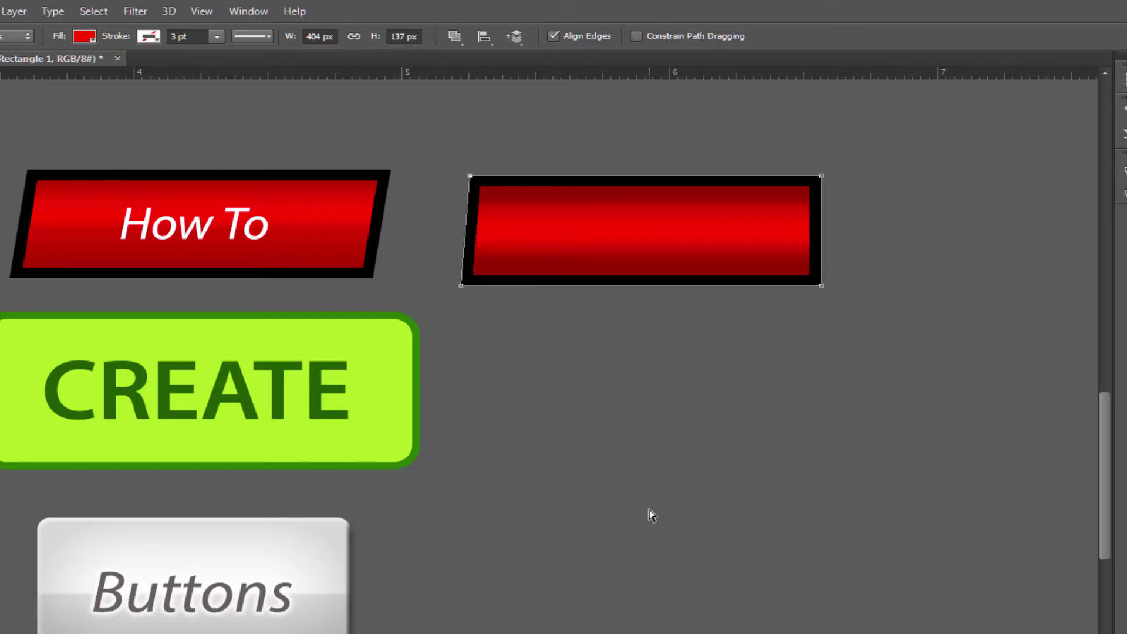
pyautogui.press('Right')
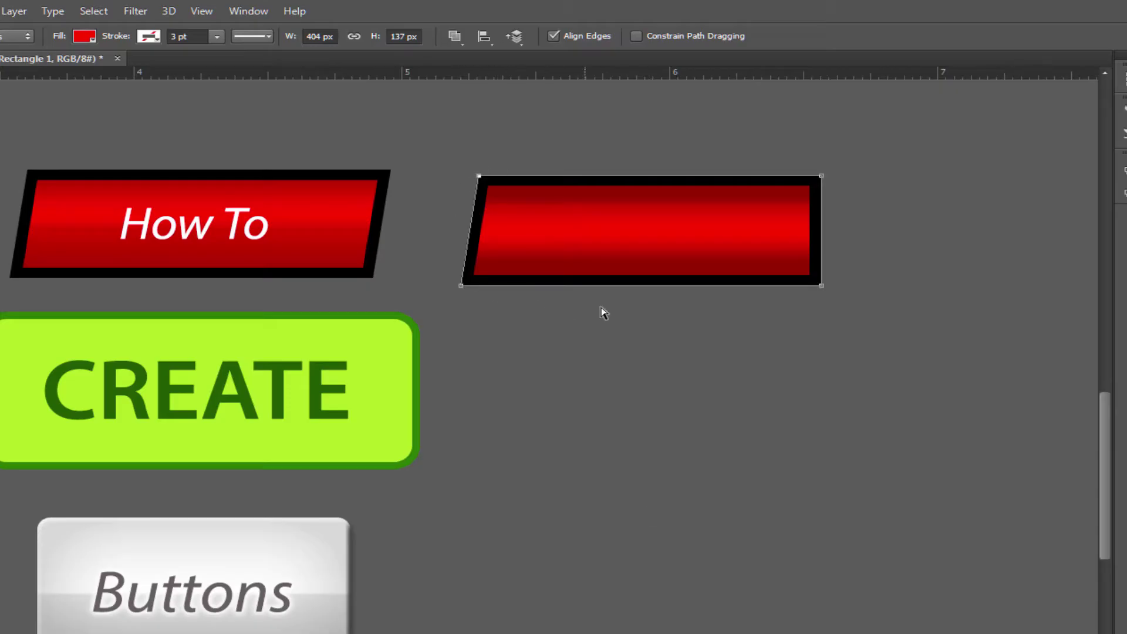
# Nudge the bottom-right anchor left to complete the slanted parallelogram
pyautogui.moveTo(864, 265); pyautogui.dragTo(792, 320)
pyautogui.hotkey('shift', 'Left')
pyautogui.hotkey('shift', 'Left')
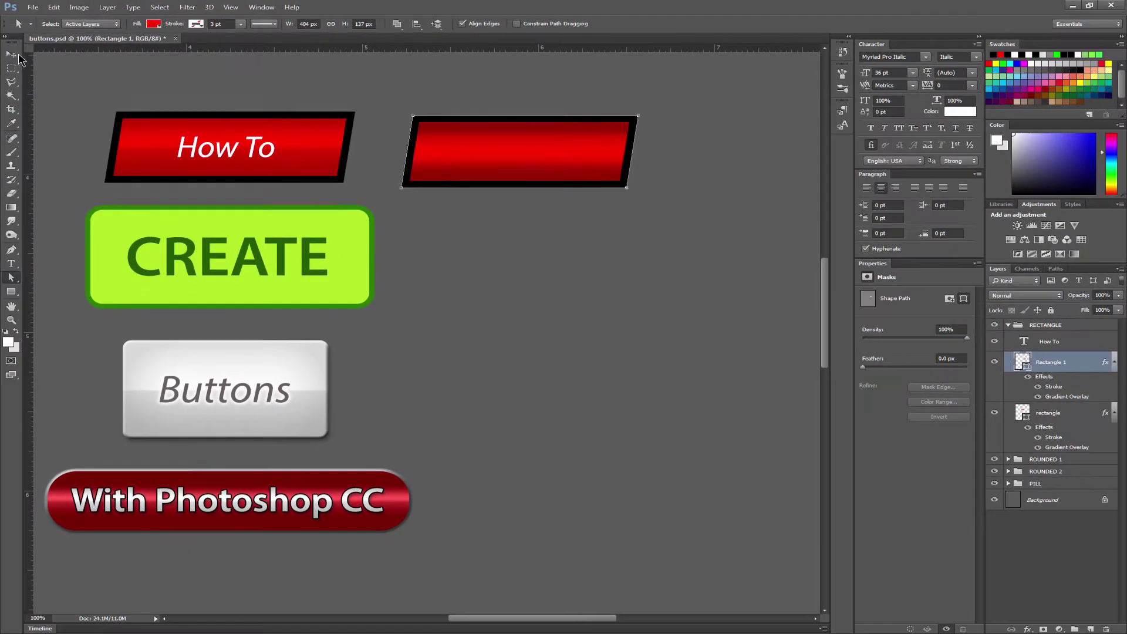
pyautogui.press('v')
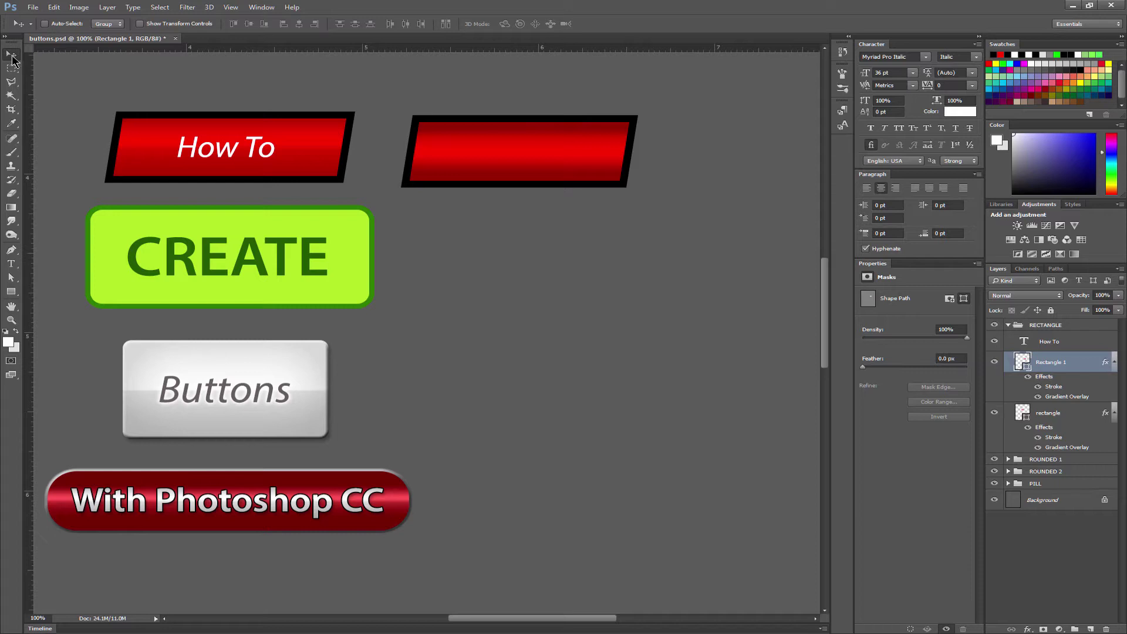
# Move the blank parallelogram further right and pull Rectangle 1 out of the RECTANGLE group
pyautogui.moveTo(496, 166); pyautogui.dragTo(590, 164)
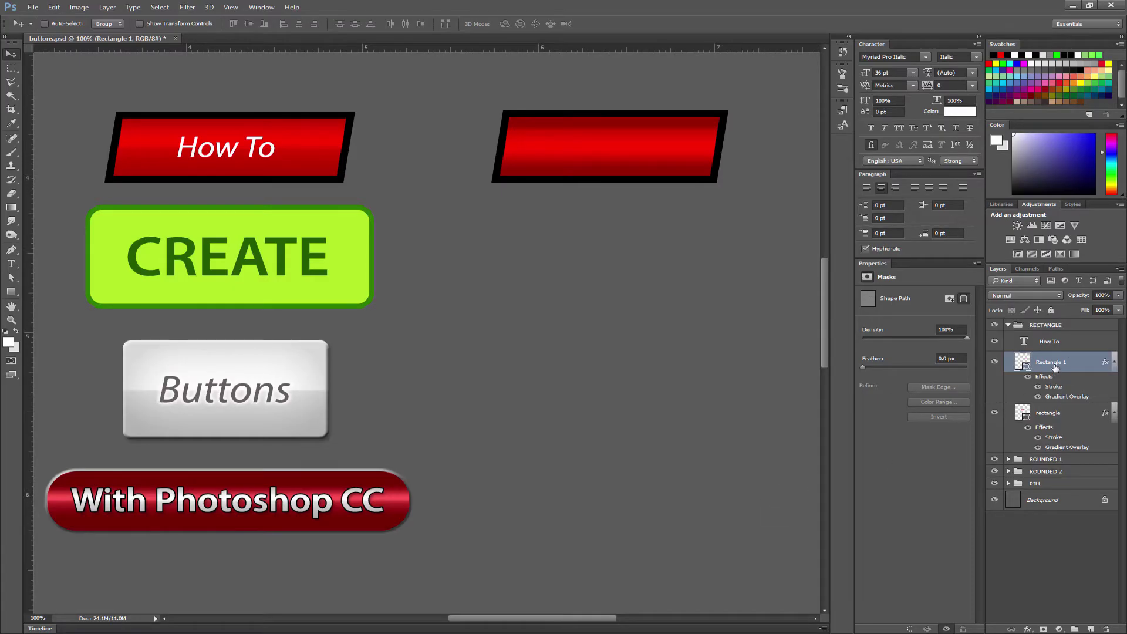
pyautogui.moveTo(1055, 368); pyautogui.dragTo(1057, 332)
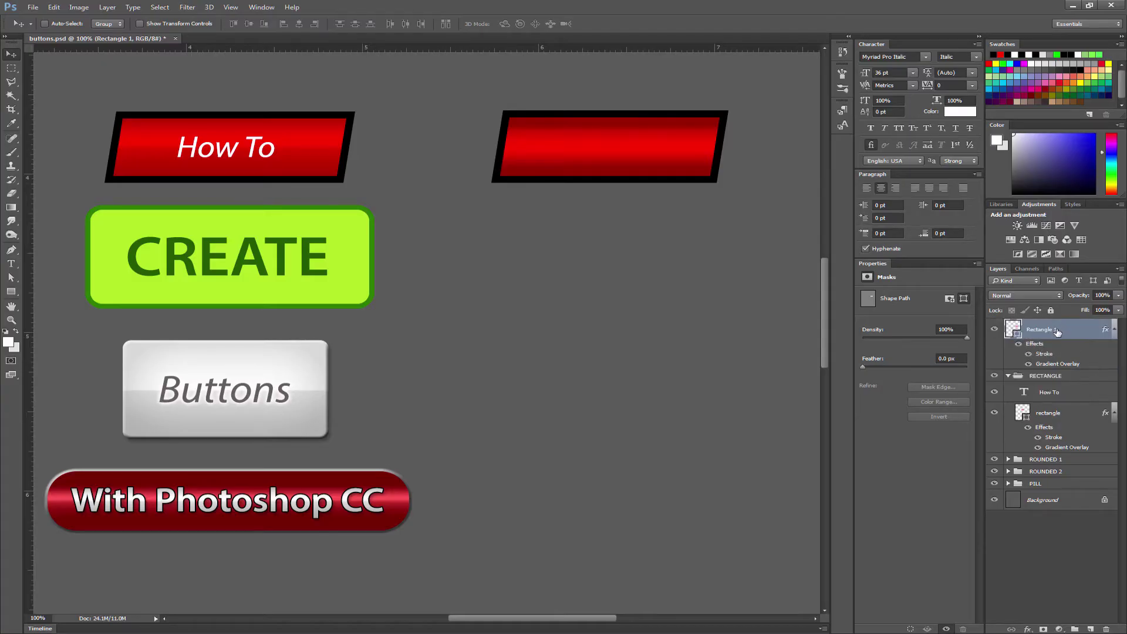
pyautogui.click(1009, 376)
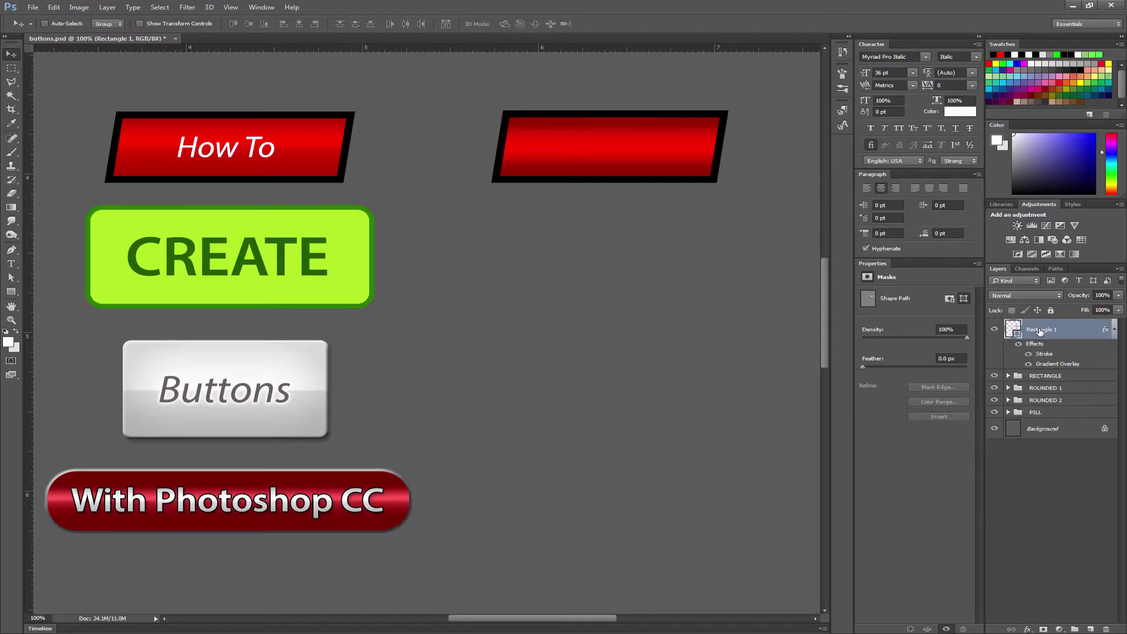
# Group Rectangle 1 into a new group named 'New Button 1'
pyautogui.hotkey('ctrl', 'g')
pyautogui.doubleClick(1046, 325)
pyautogui.write('New Button 1')
pyautogui.press('Return')
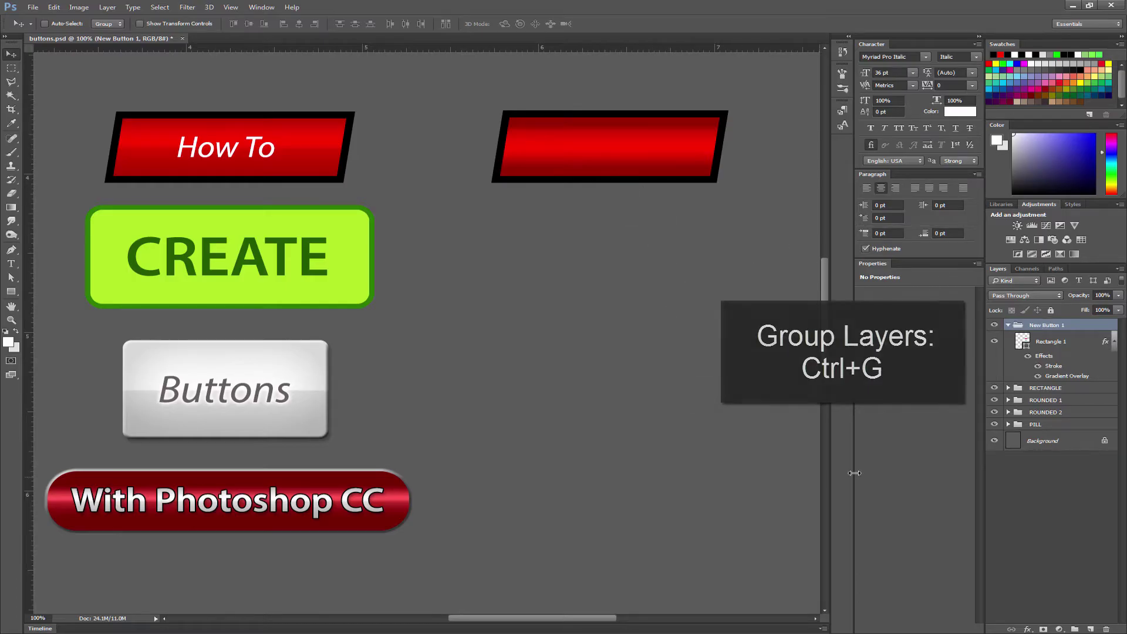
pyautogui.click(1055, 346)
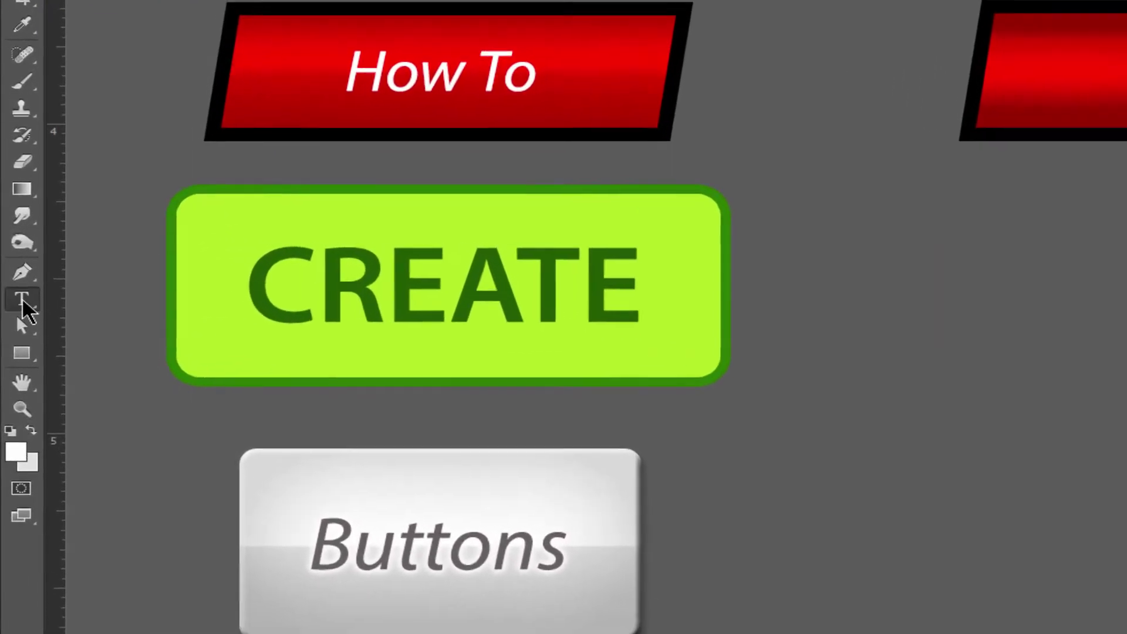
# Add black (000000) 'How To' text below the blank red button
pyautogui.click(12, 264)
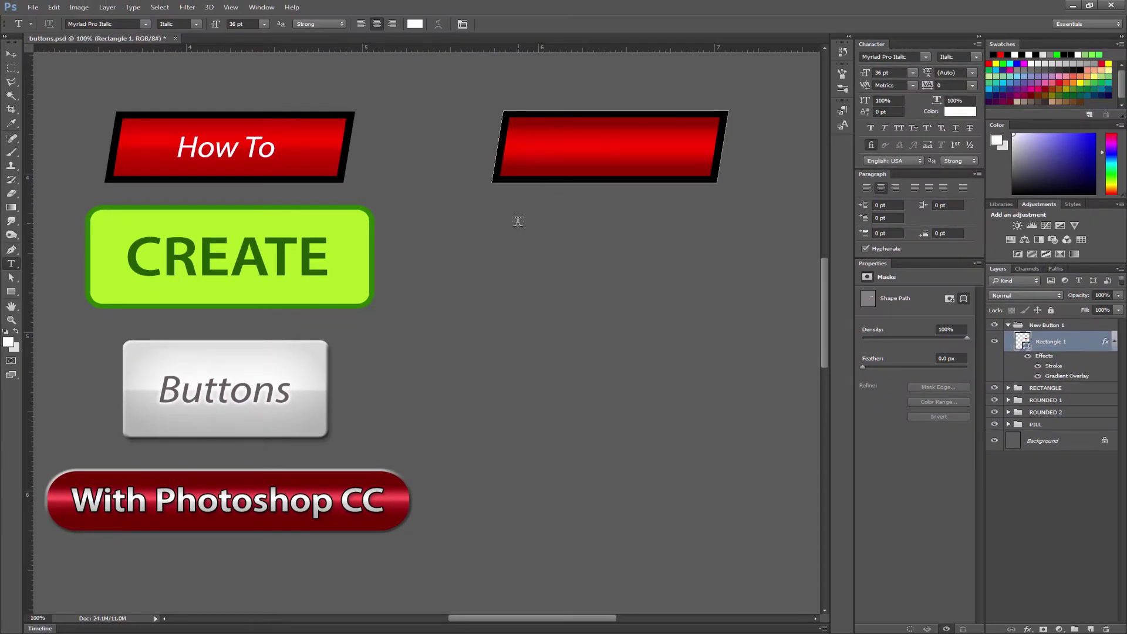
pyautogui.click(509, 248)
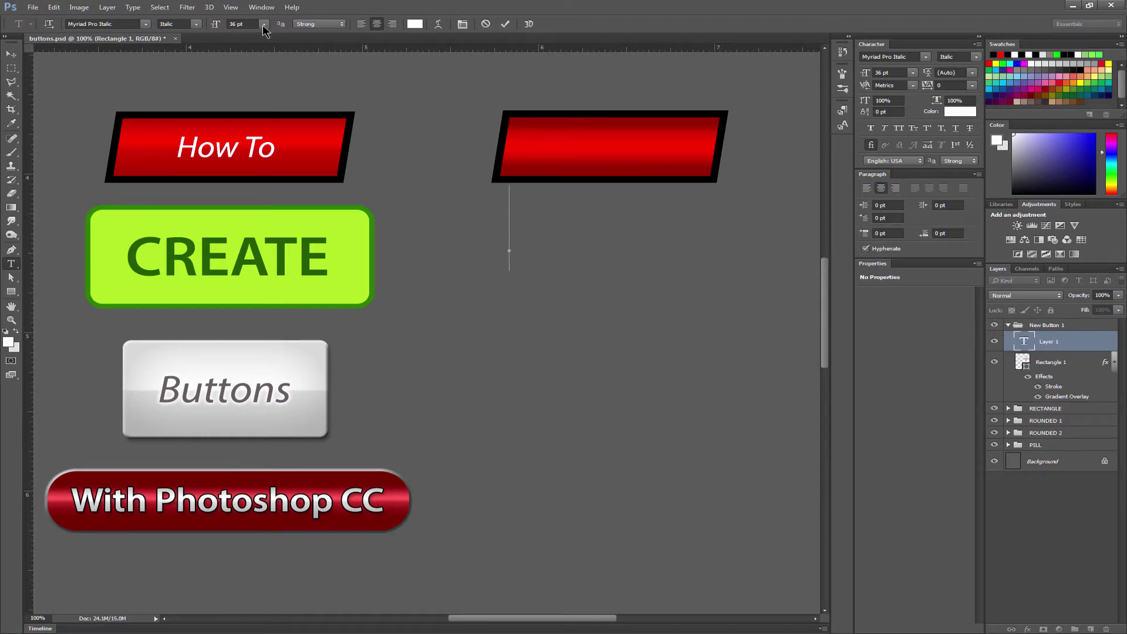
pyautogui.click(415, 23)
pyautogui.write('000000')
pyautogui.click(887, 395)
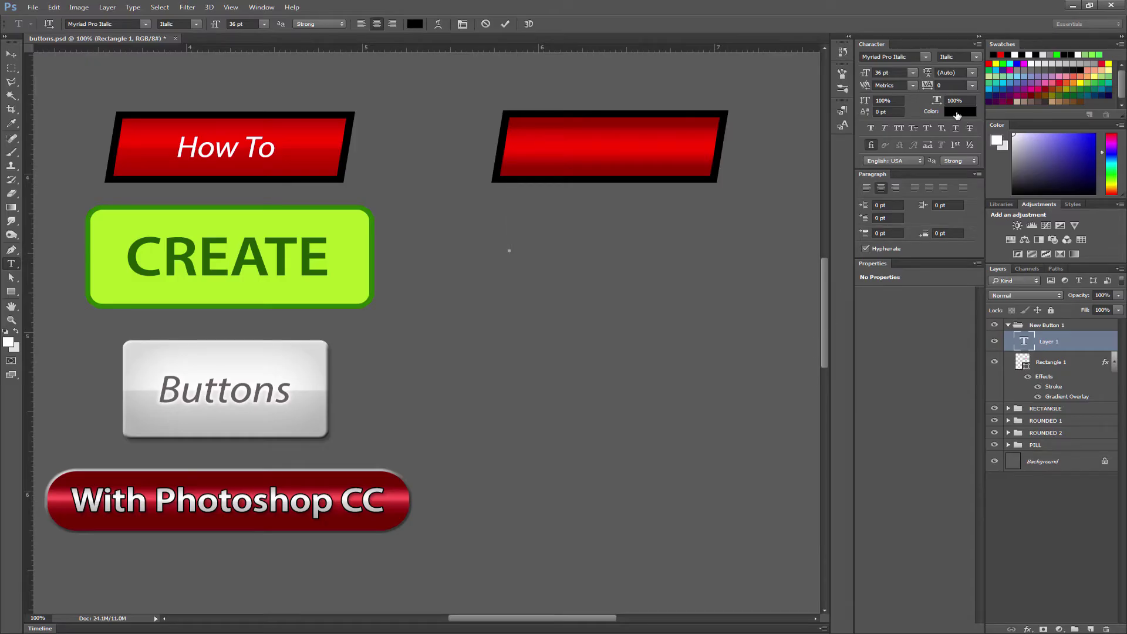
pyautogui.write('How To')
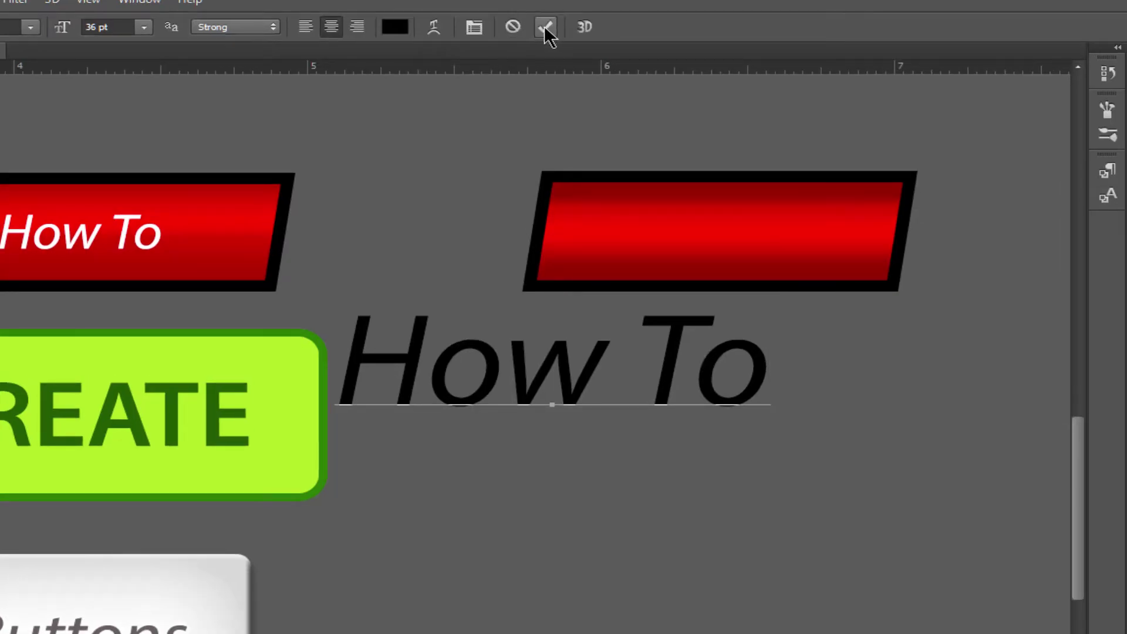
pyautogui.click(551, 27)
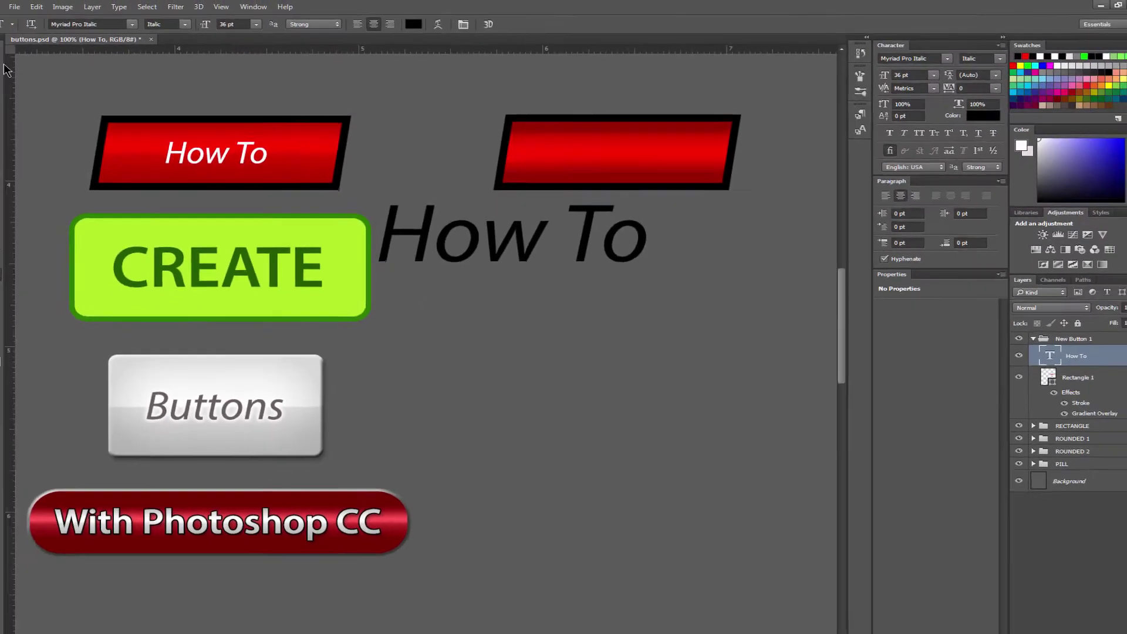
pyautogui.press('v')
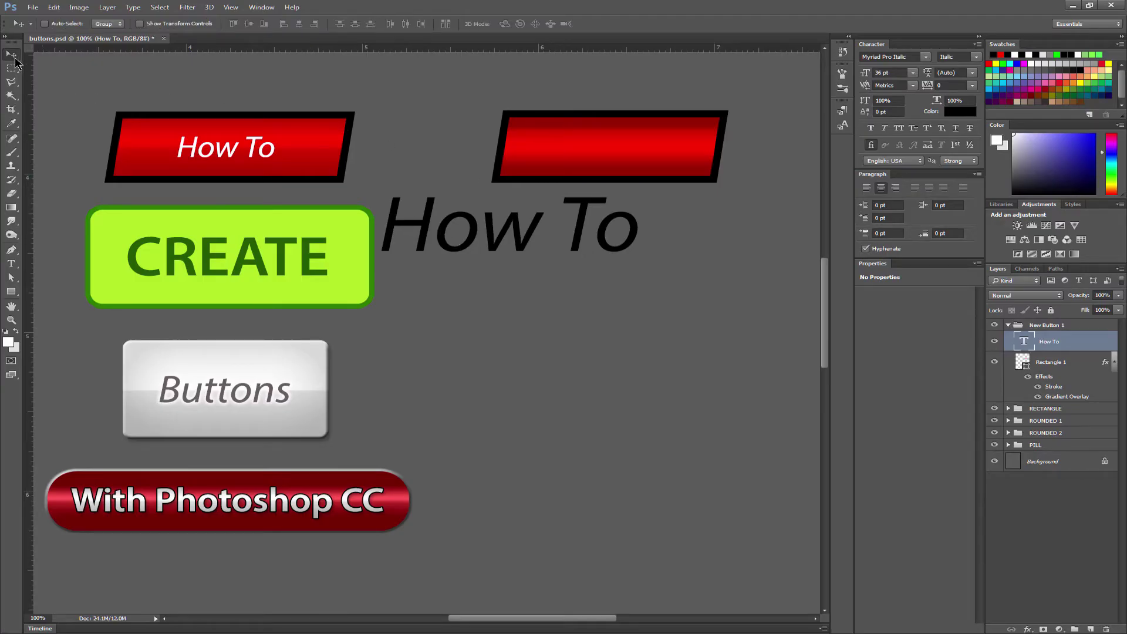
# Shrink the How To text onto the red parallelogram and select it with Rectangle 1
pyautogui.hotkey('ctrl', 't')
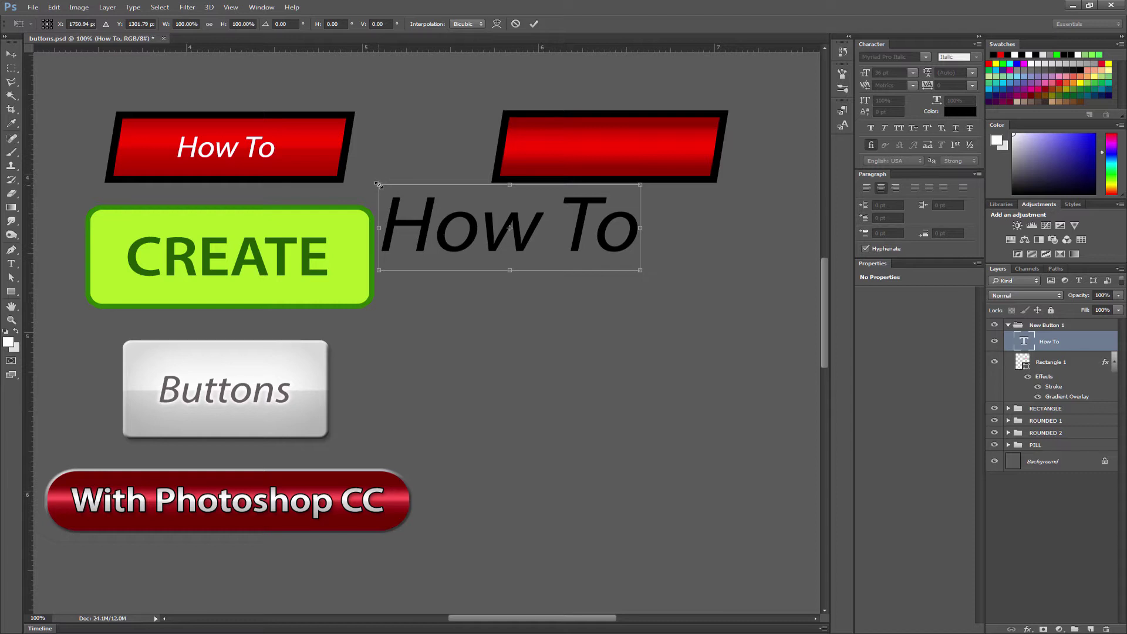
pyautogui.moveTo(379, 185); pyautogui.dragTo(518, 247)
pyautogui.moveTo(619, 259); pyautogui.dragTo(646, 155)
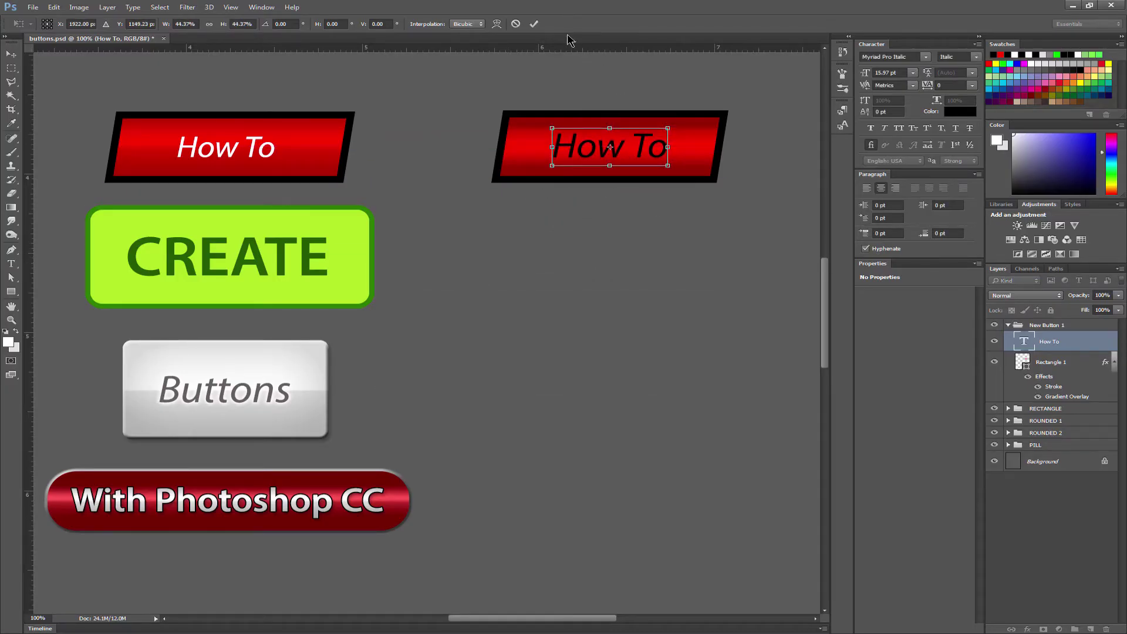
pyautogui.click(534, 25)
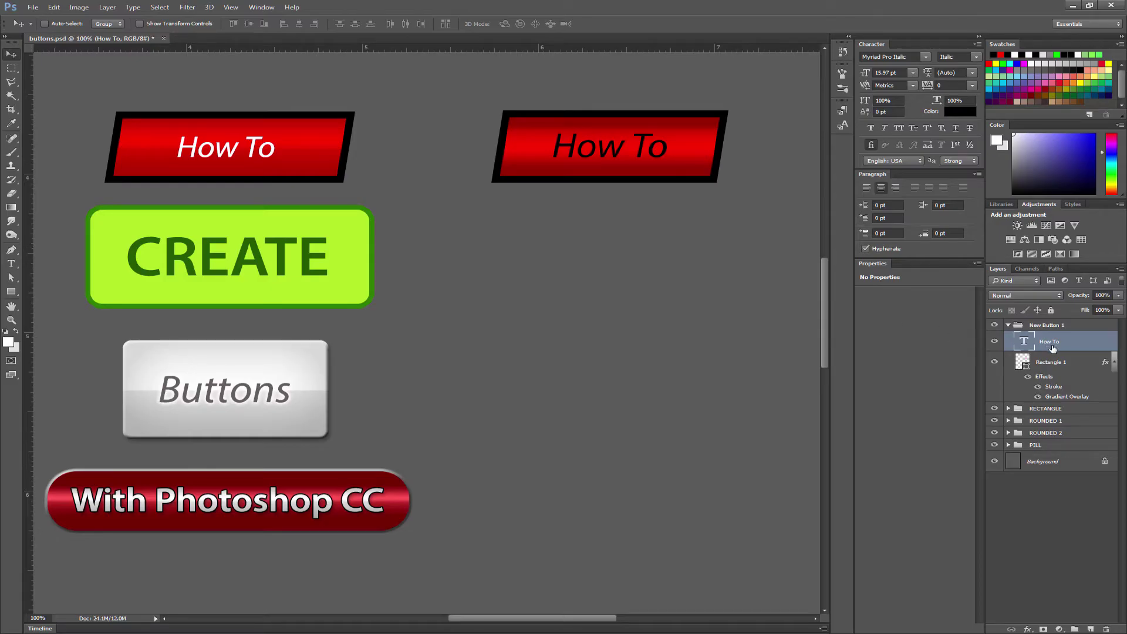
pyautogui.keyDown('shift'); pyautogui.click(1054, 364); pyautogui.keyUp('shift')
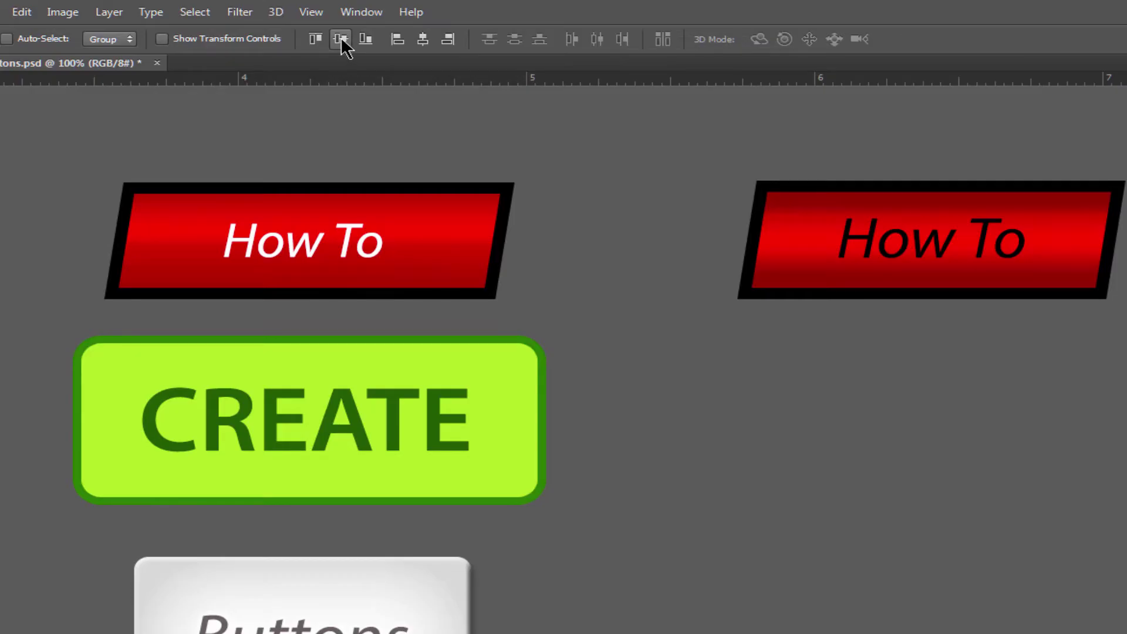
pyautogui.click(343, 41)
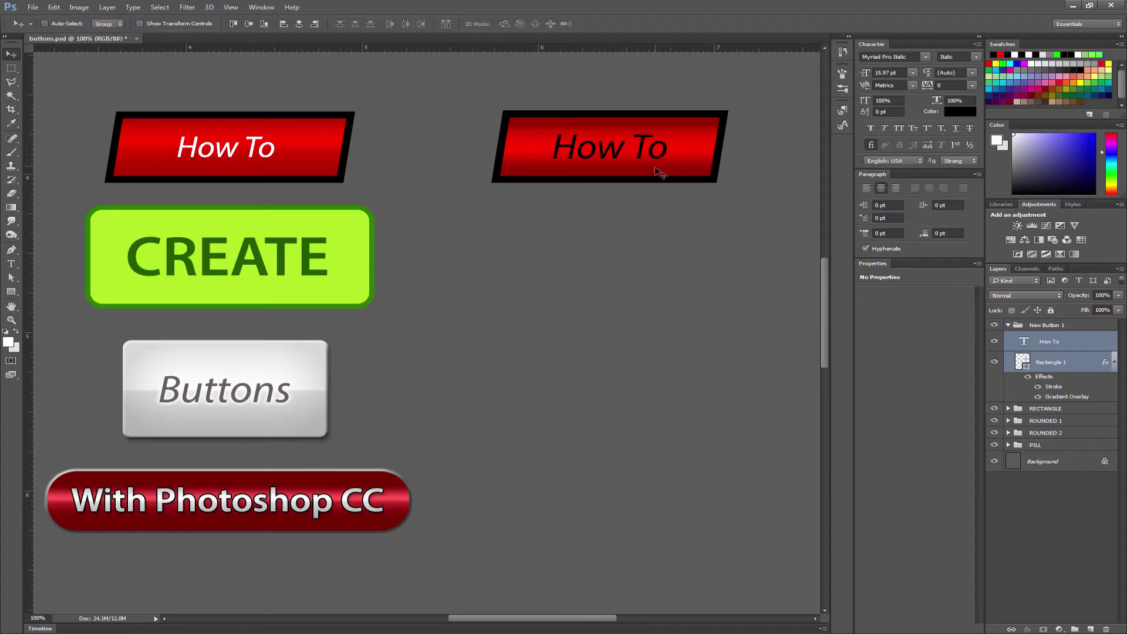
pyautogui.click(1066, 346)
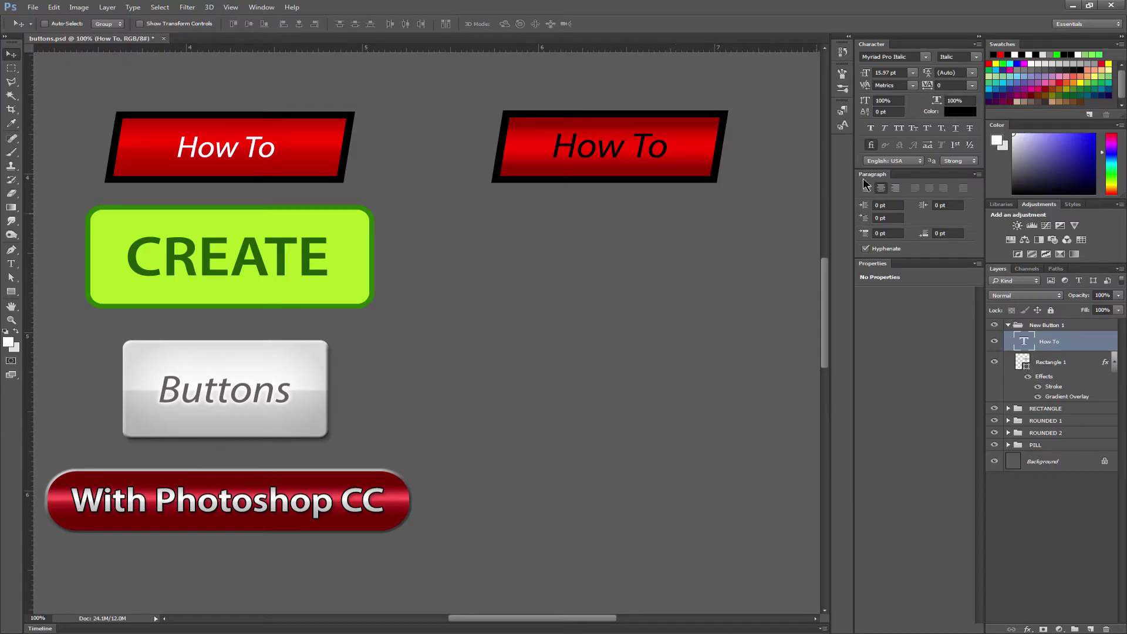
# Change the How To text colour from black to white
pyautogui.click(957, 115)
pyautogui.moveTo(658, 411); pyautogui.dragTo(613, 330)
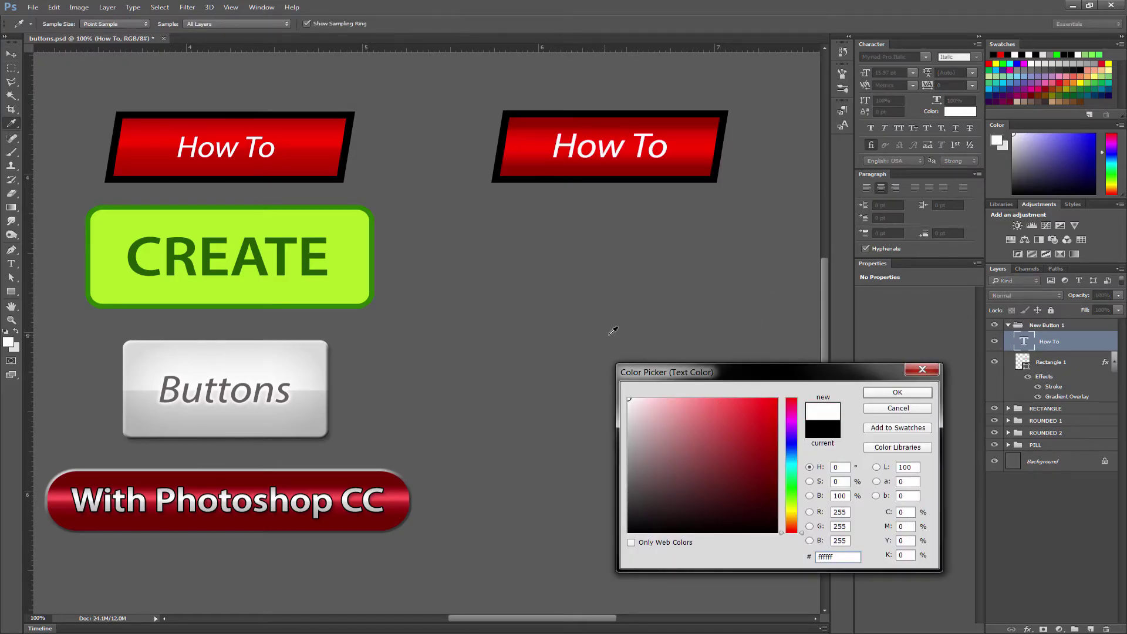
pyautogui.press('Return')
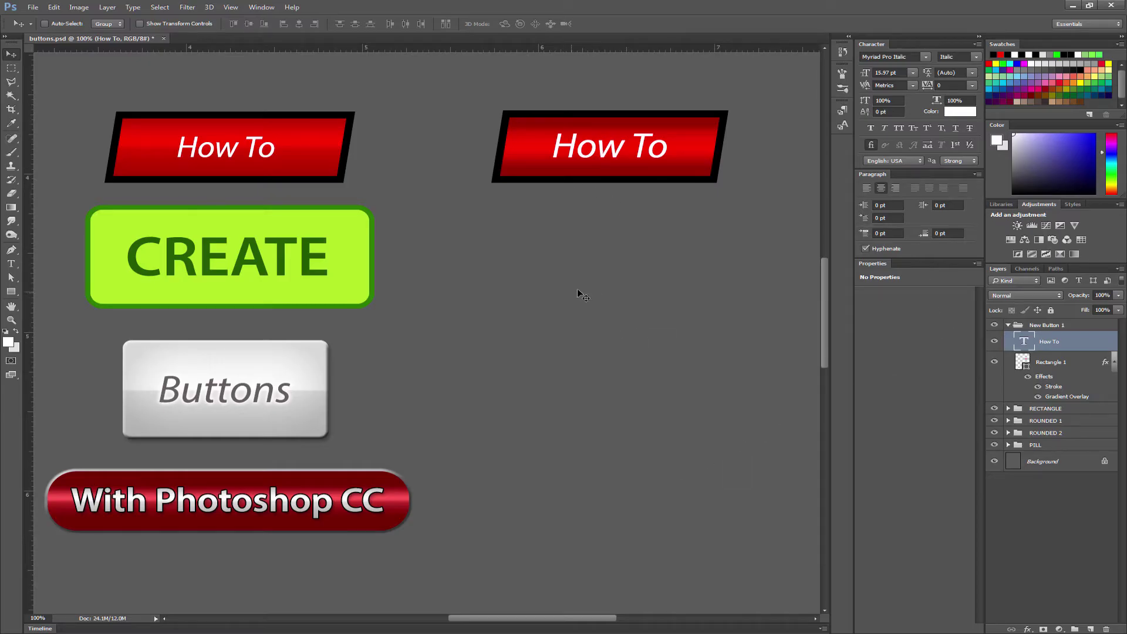
# Keep the Italic font style, dismiss the Window menu, and collapse the New Button 1 group
pyautogui.click(976, 57)
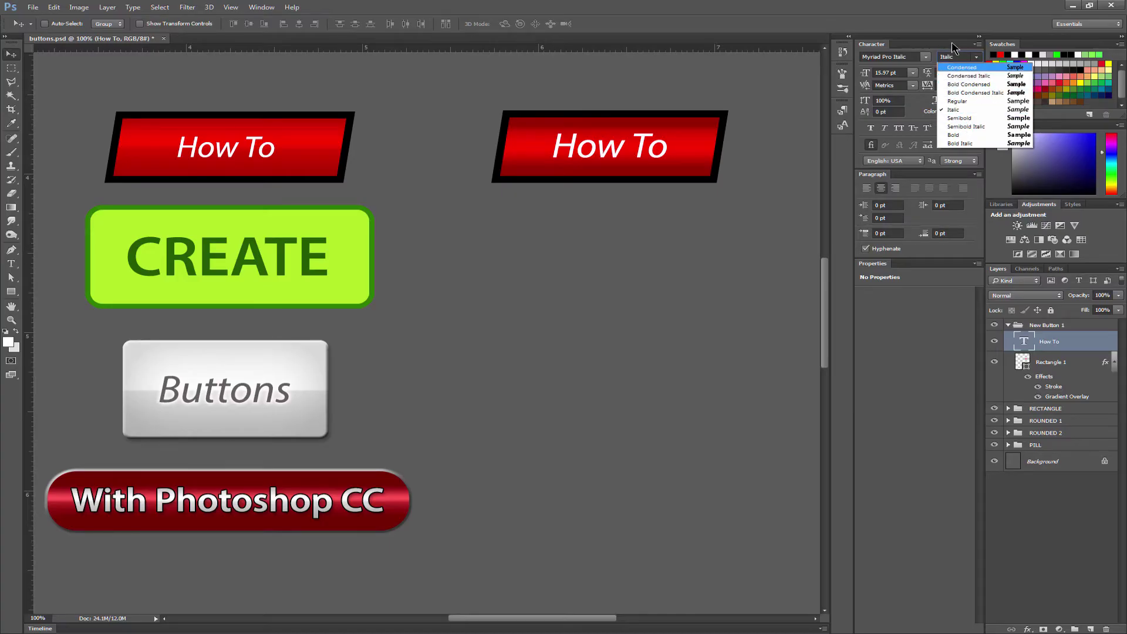
pyautogui.click(952, 47)
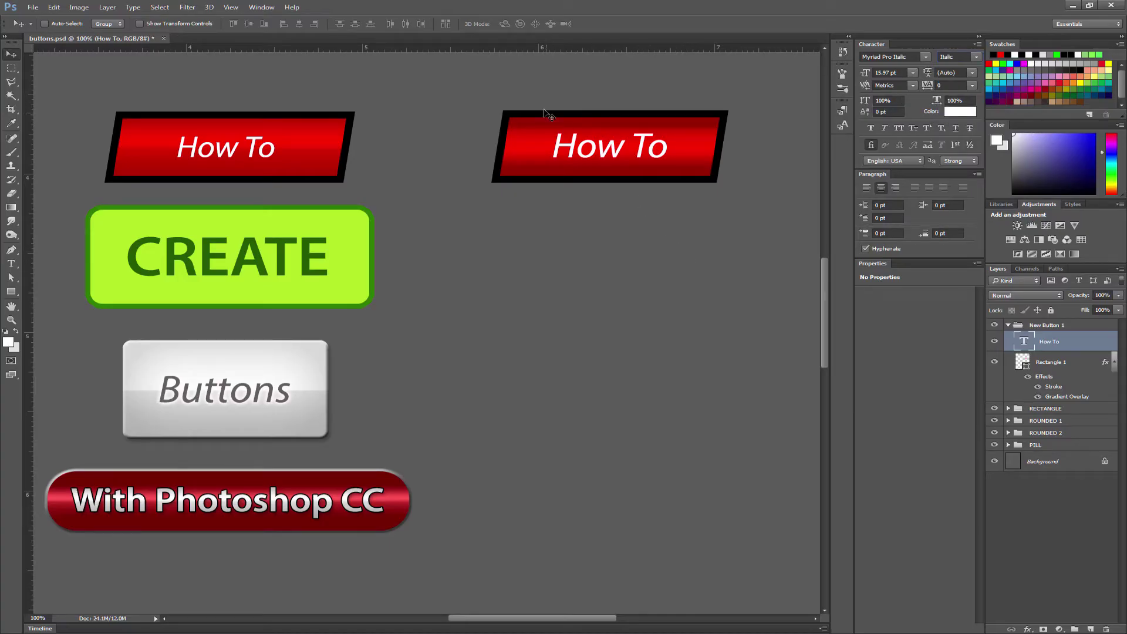
pyautogui.click(263, 8)
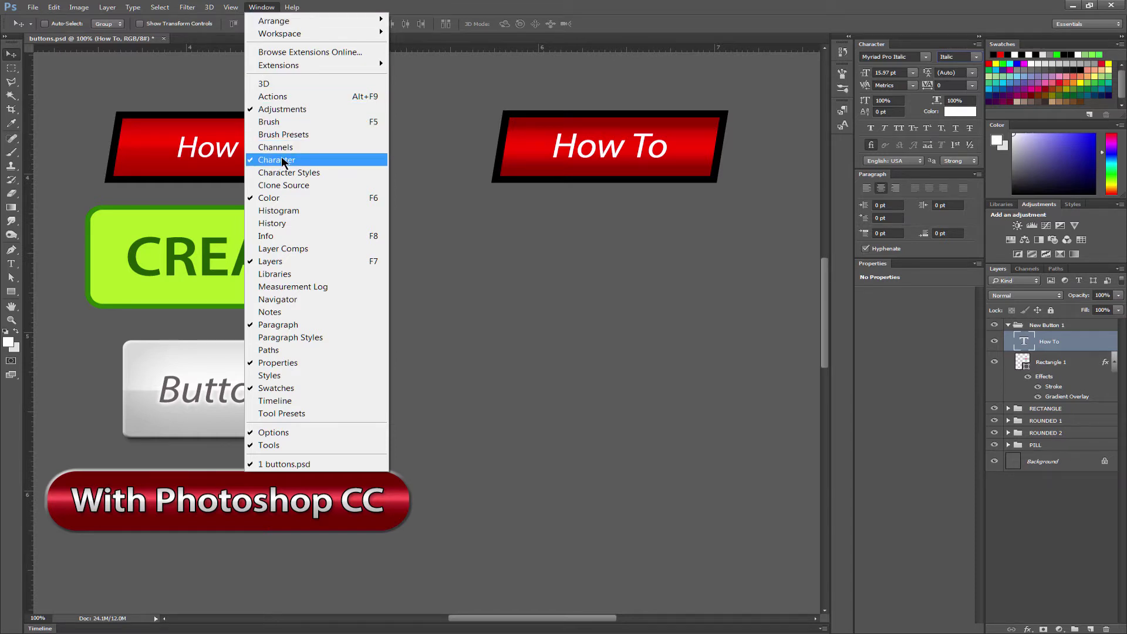
pyautogui.click(518, 285)
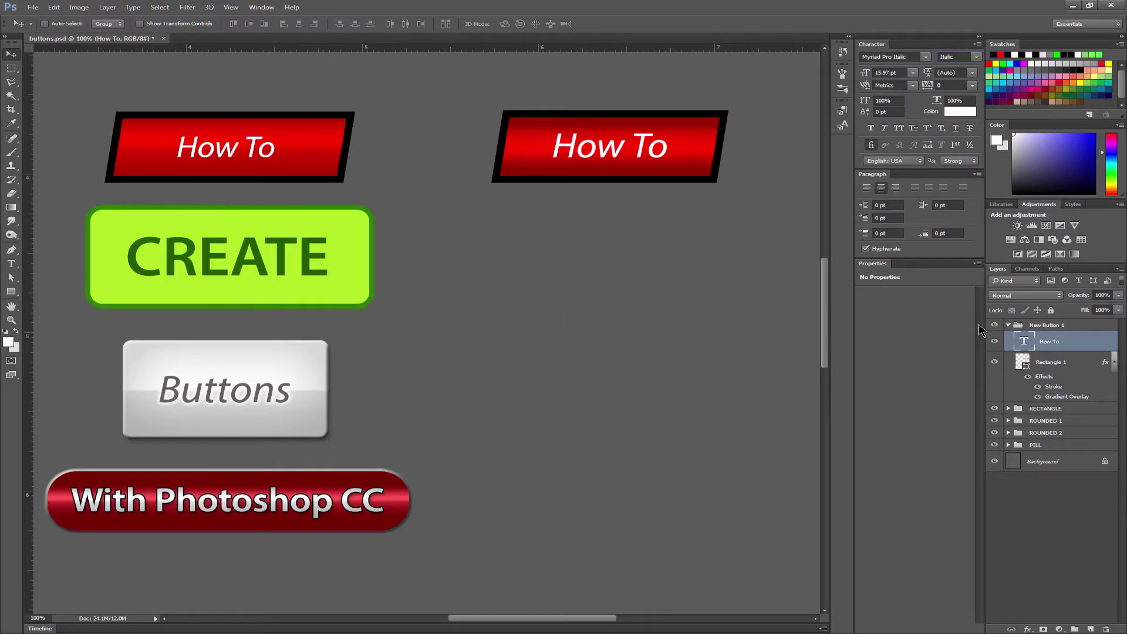
pyautogui.click(1008, 325)
# Draw a black rounded rectangle below the right How To button
pyautogui.click(12, 292)
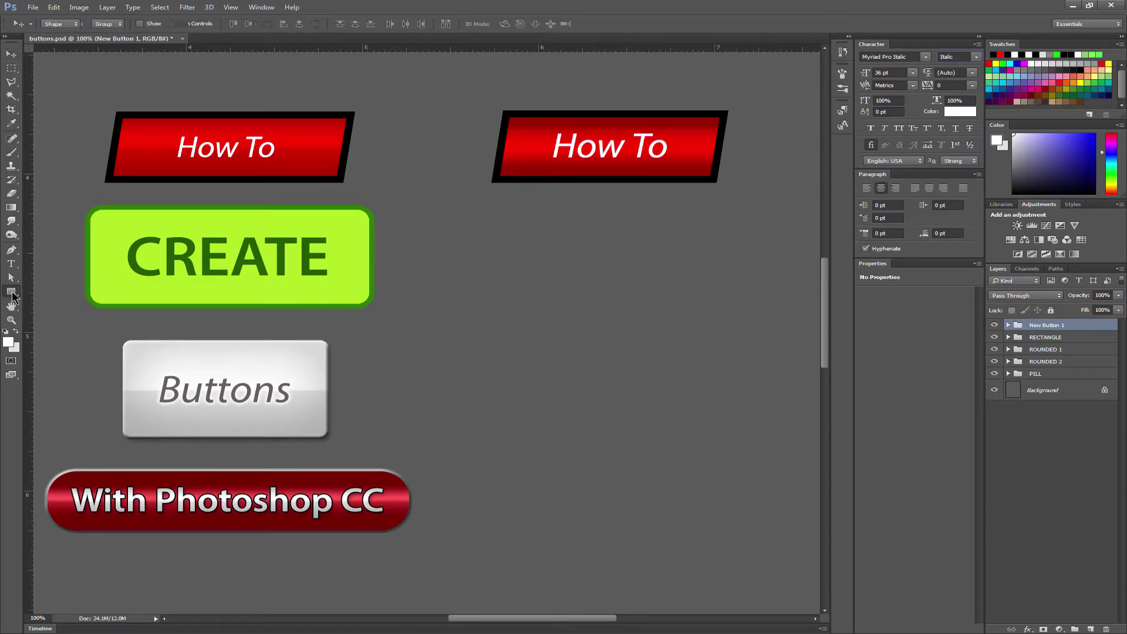
pyautogui.moveTo(12, 292); pyautogui.dragTo(83, 301)
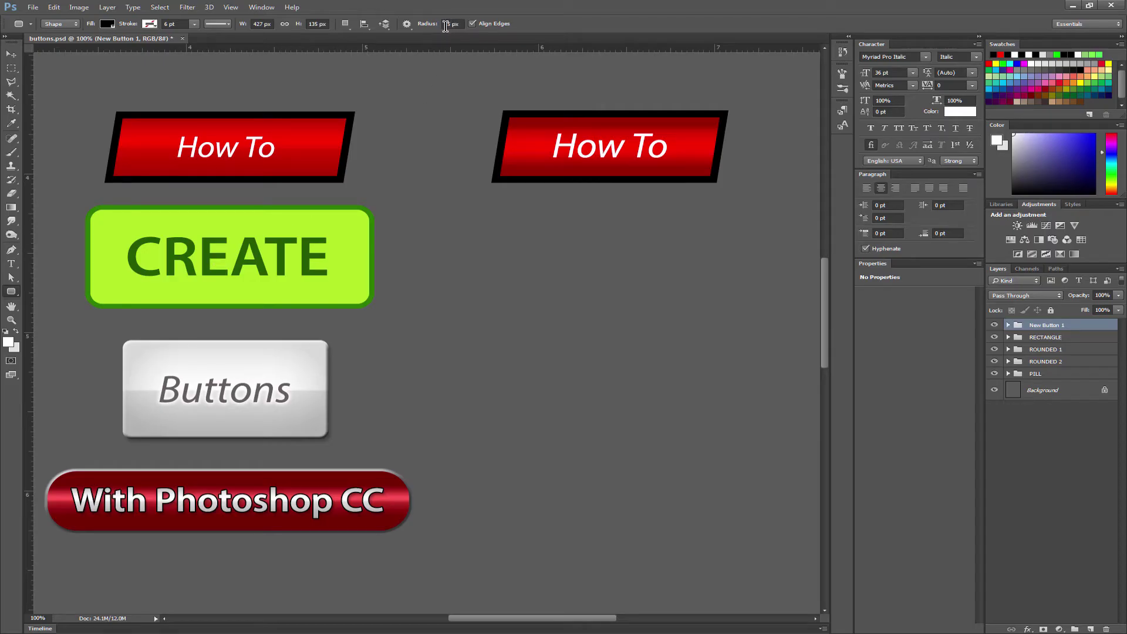
pyautogui.moveTo(453, 243); pyautogui.dragTo(719, 391)
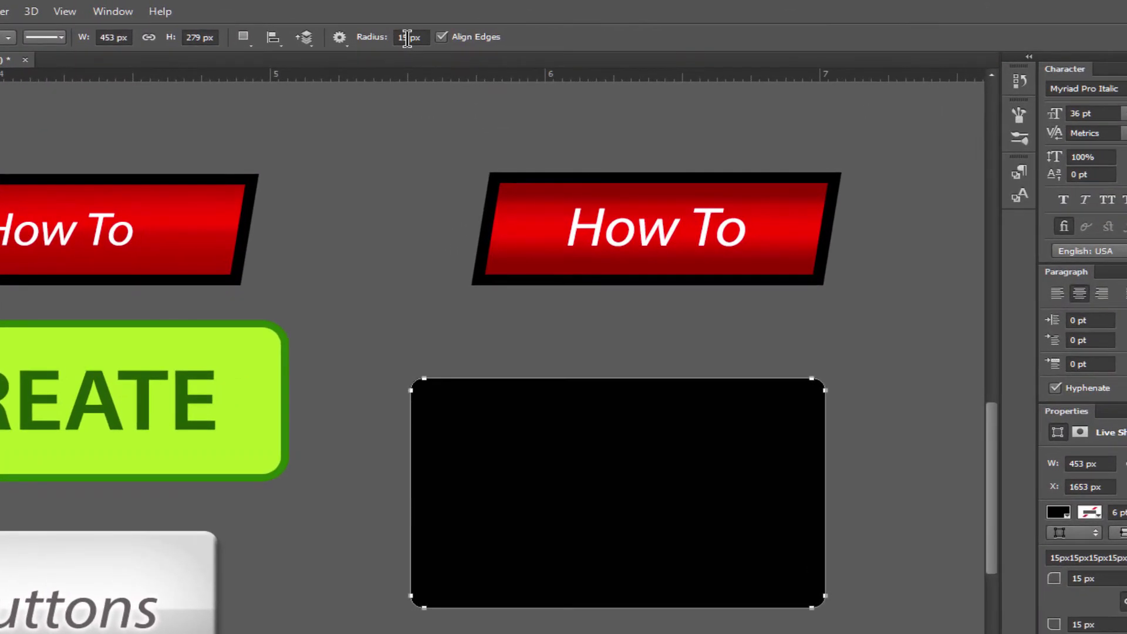
# Set corner radius to 30, draw a second rectangle, then undo both rectangles
pyautogui.click(405, 38)
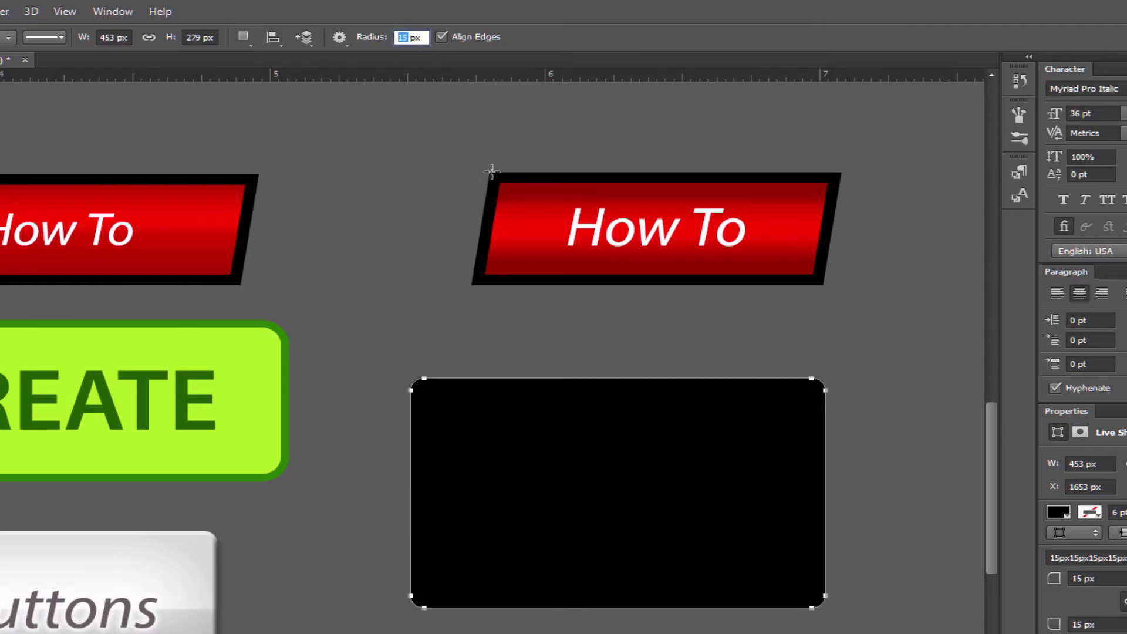
pyautogui.write('30')
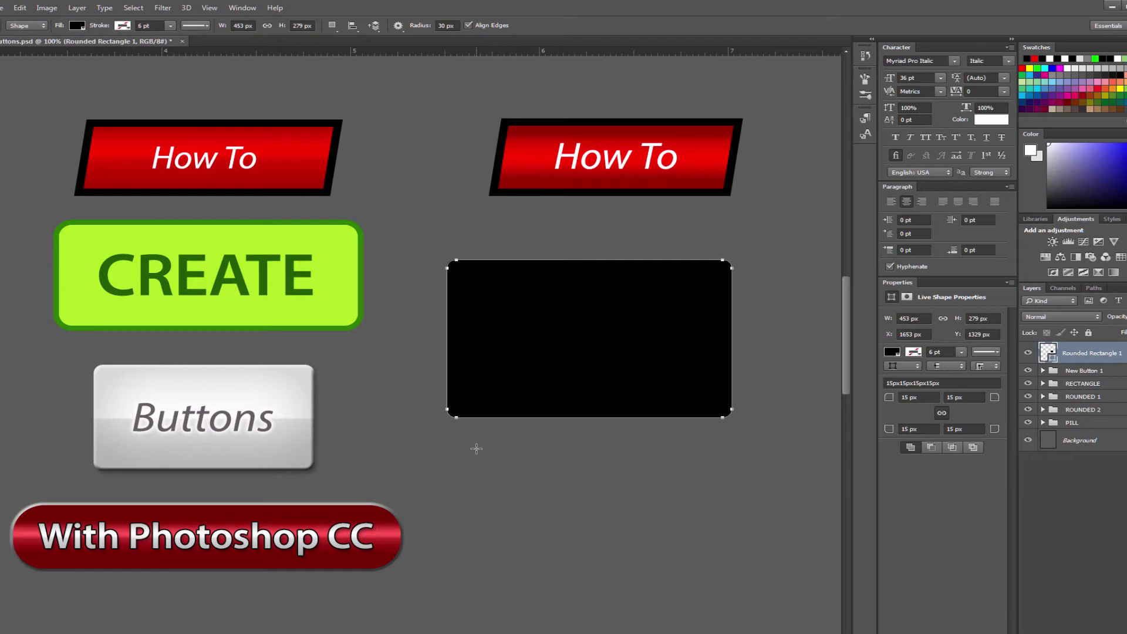
pyautogui.moveTo(476, 448); pyautogui.dragTo(719, 610)
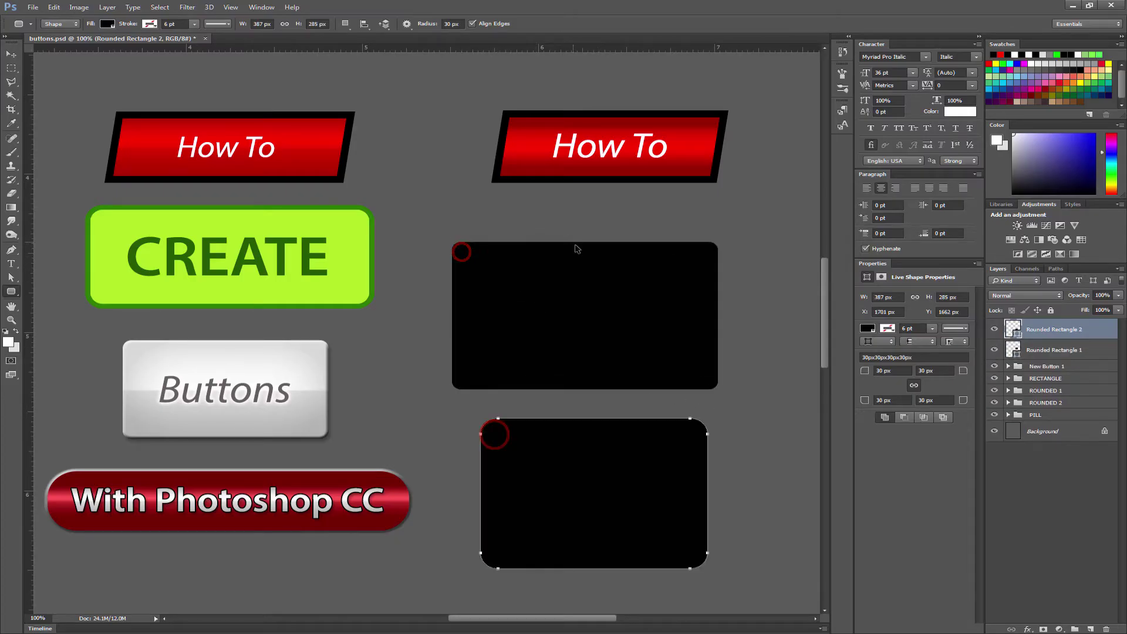
pyautogui.hotkey('ctrl', 'z')
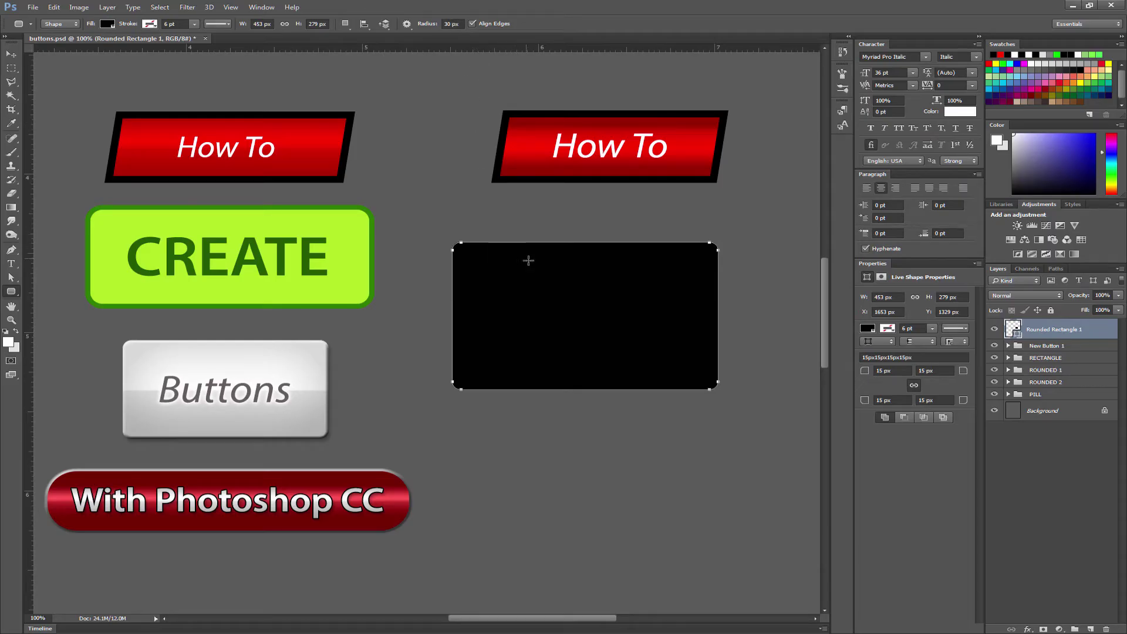
pyautogui.hotkey('ctrl', 'z')
# Draw a 30 px-corner rounded rectangle and transform it to 486 × 185 px beside CREATE
pyautogui.moveTo(418, 227); pyautogui.dragTo(705, 361)
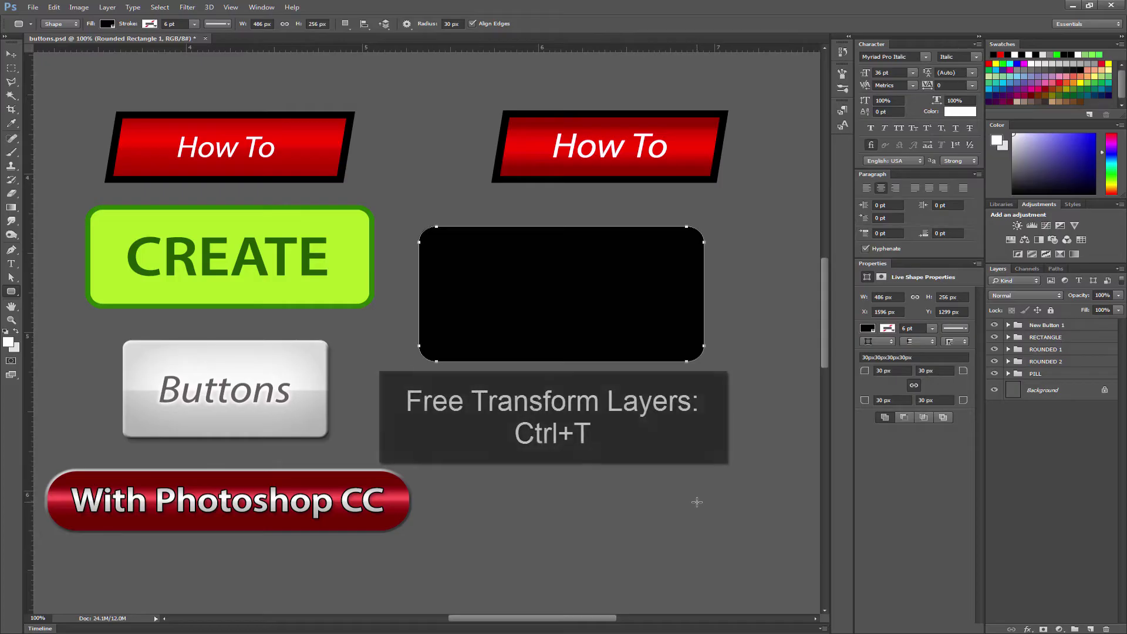
pyautogui.hotkey('ctrl', 't')
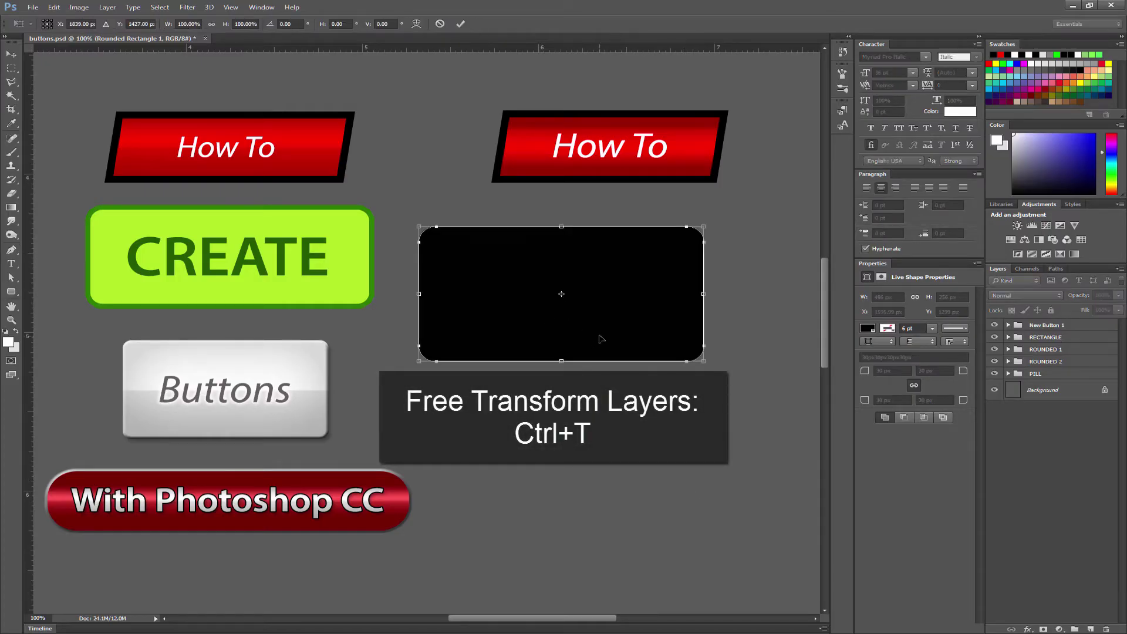
pyautogui.moveTo(566, 360); pyautogui.dragTo(579, 334)
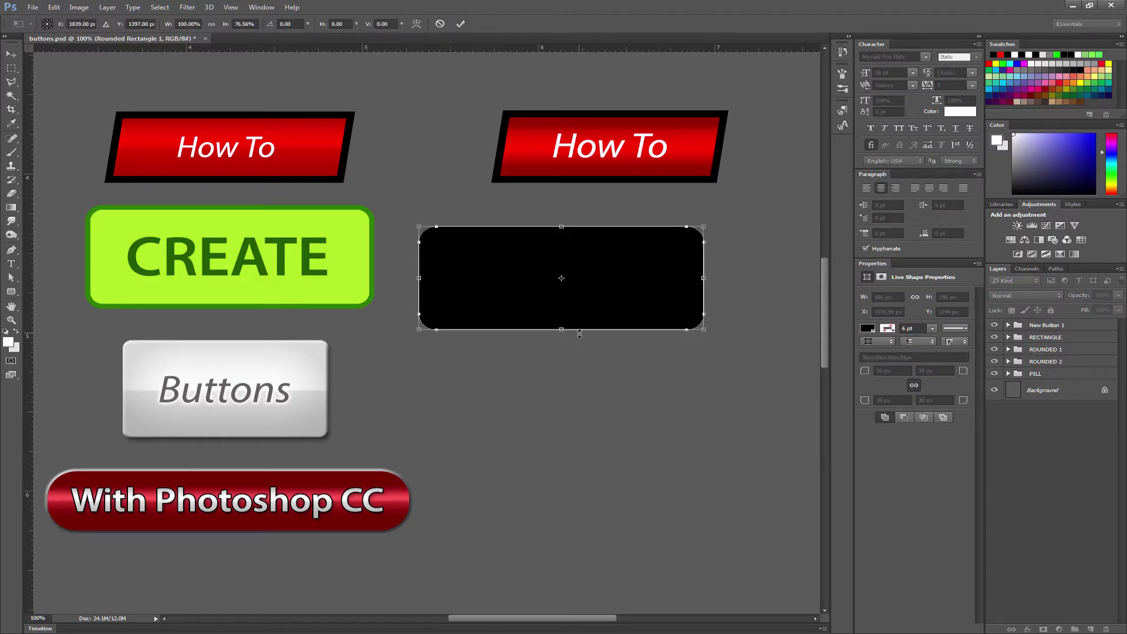
pyautogui.moveTo(624, 301); pyautogui.dragTo(636, 279)
pyautogui.moveTo(573, 309); pyautogui.dragTo(573, 302)
# Commit the transform and move Rounded Rectangle 1 out of New Button 1 to the top
pyautogui.click(462, 24)
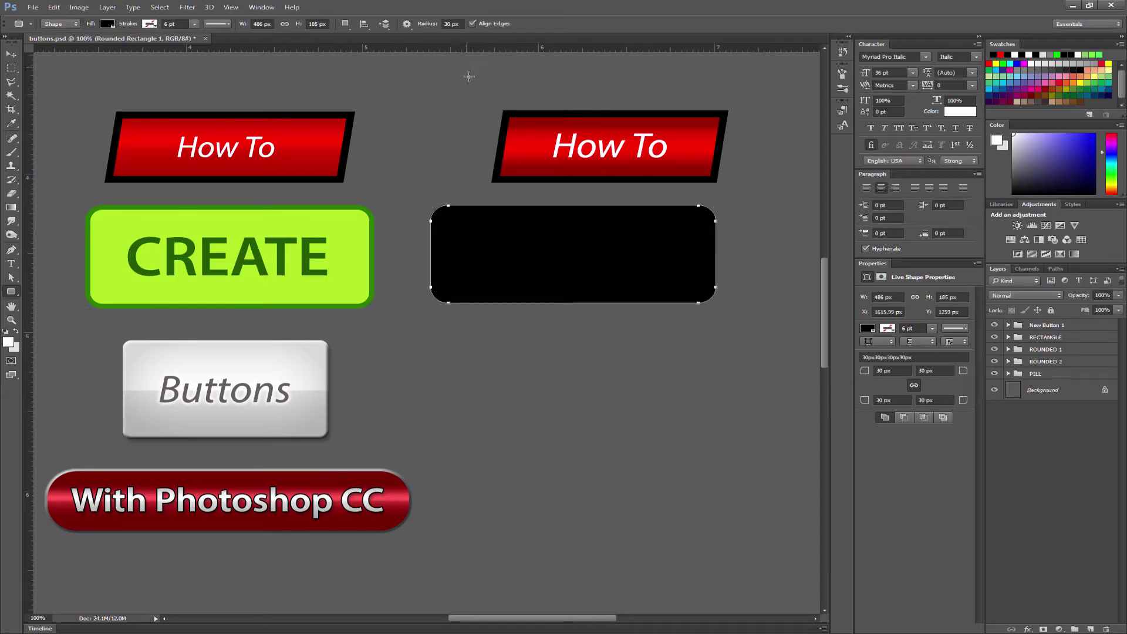
pyautogui.click(1009, 325)
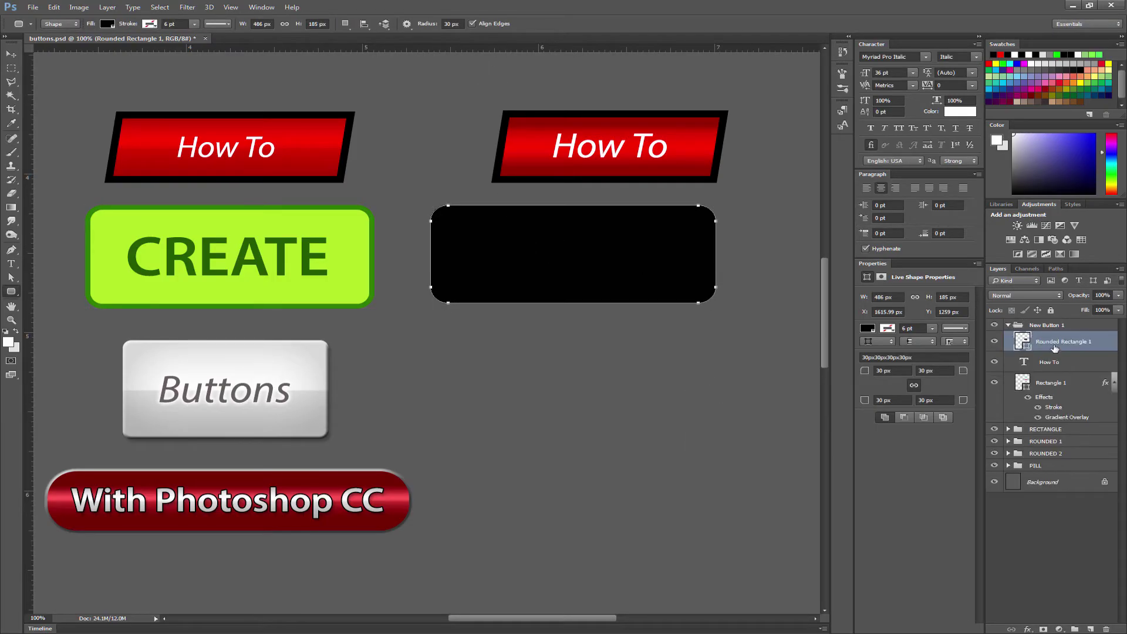
pyautogui.moveTo(1058, 345)
pyautogui.mouseDown()
pyautogui.moveTo(1055, 323)
pyautogui.moveTo(1061, 330)
pyautogui.mouseUp()
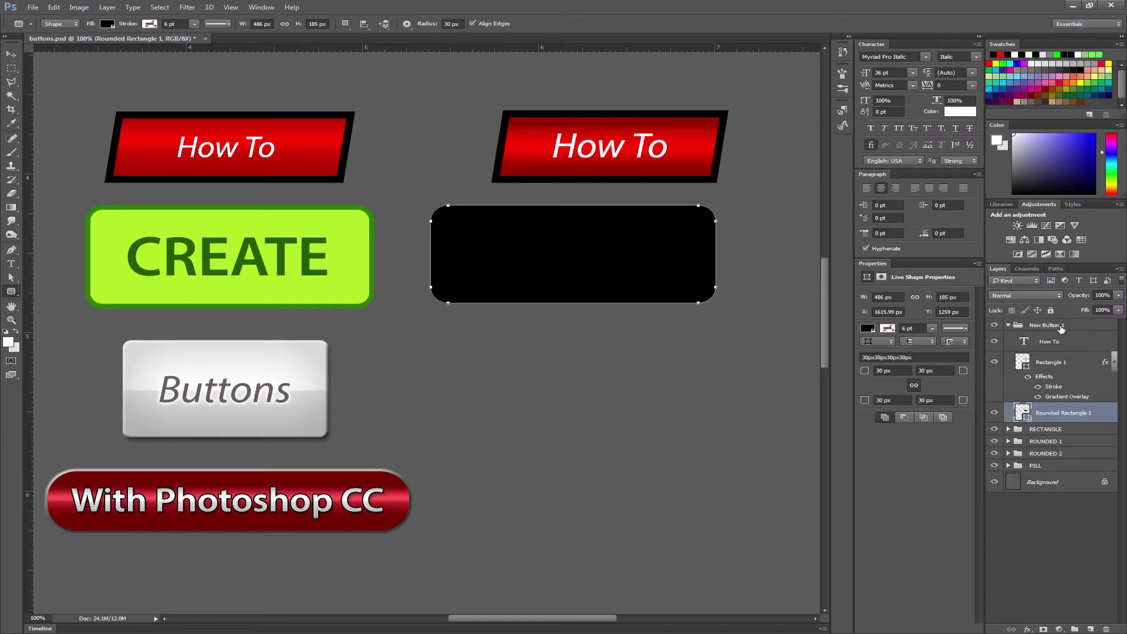
pyautogui.moveTo(1053, 414); pyautogui.dragTo(1050, 333)
pyautogui.click(1008, 346)
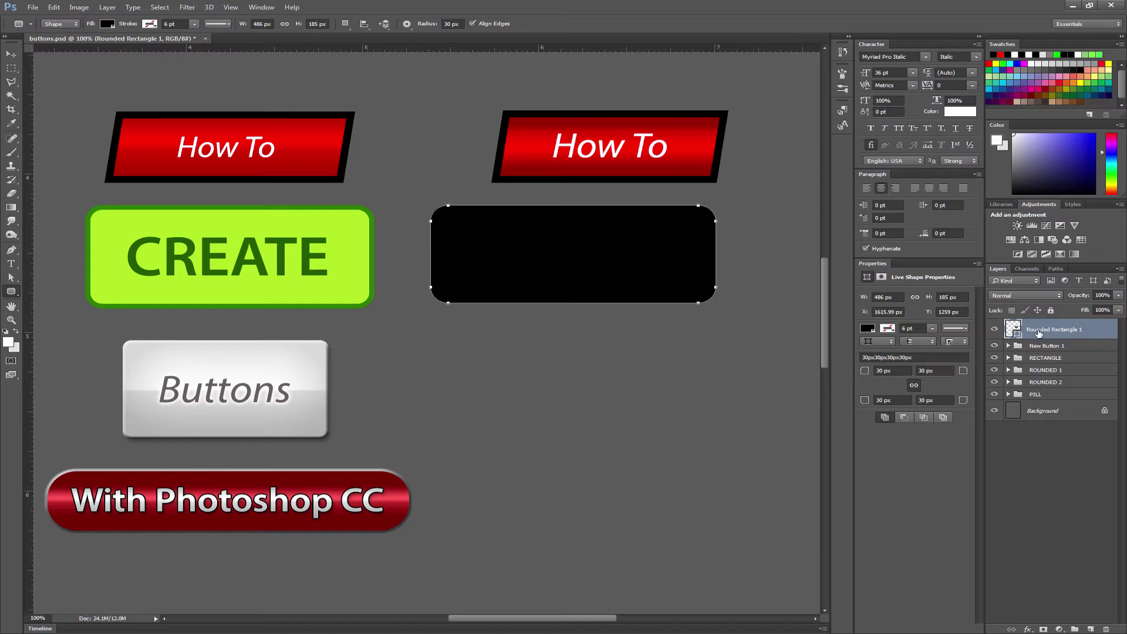
# Group Rounded Rectangle 1 into a new group, New Button 2, and select the layer
pyautogui.hotkey('ctrl', 'g')
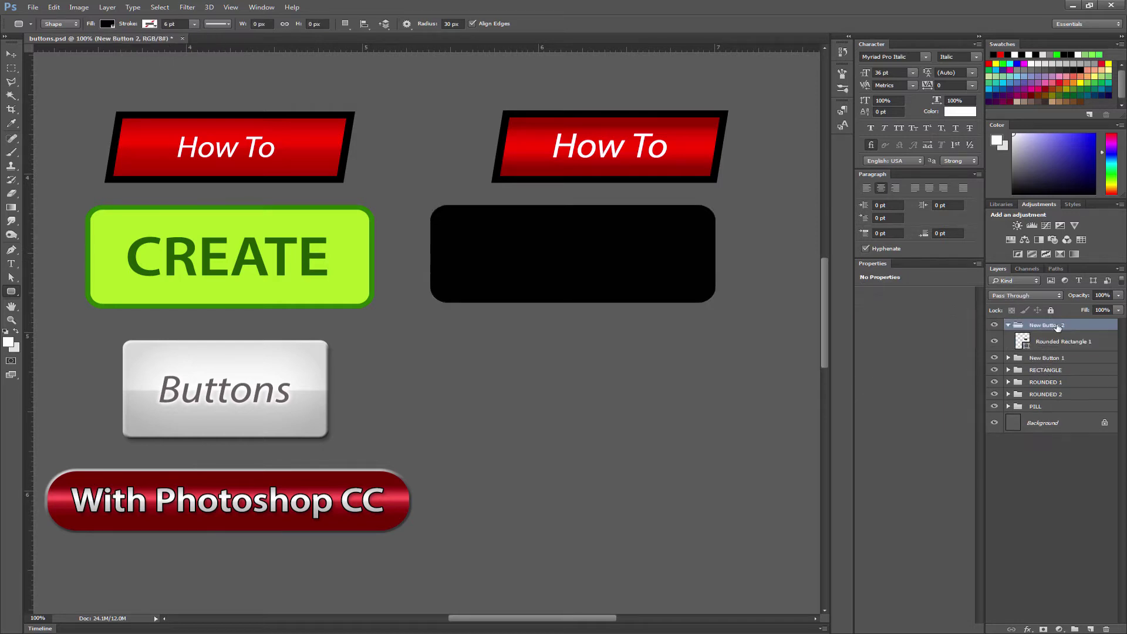
pyautogui.click(1051, 344)
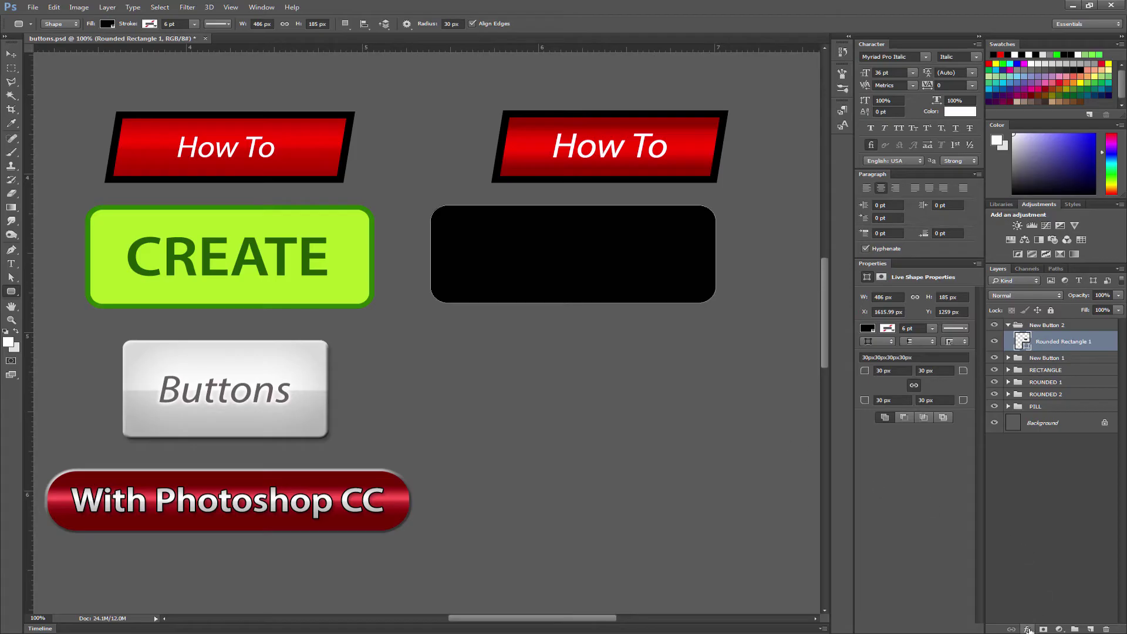
pyautogui.click(1029, 630)
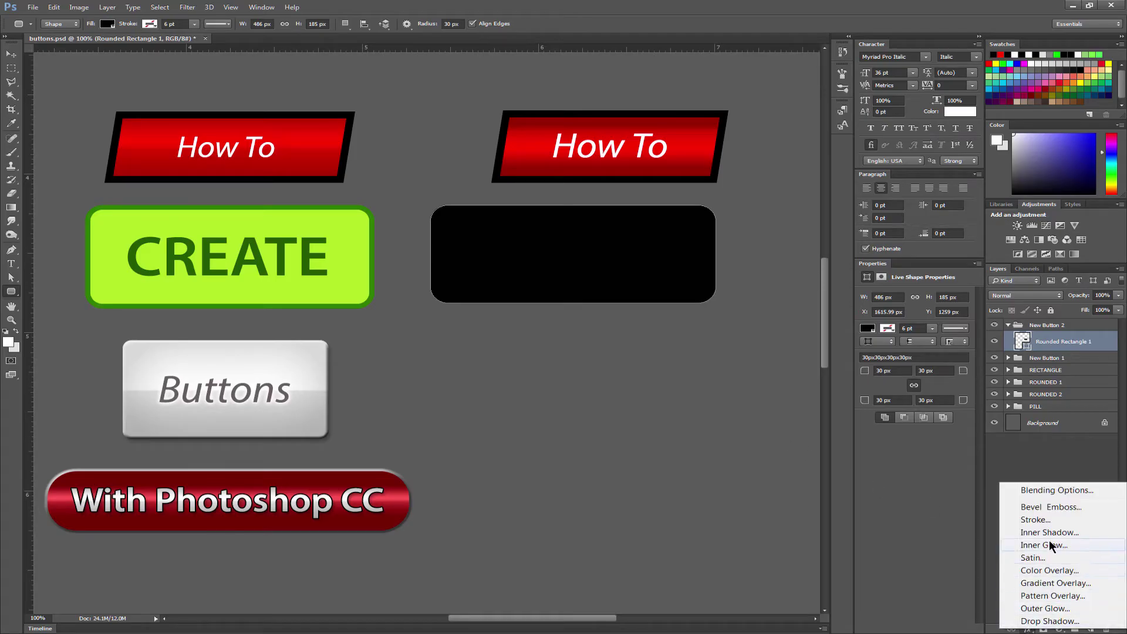
# Add a lime green Color Overlay to the rectangle, matching the CREATE button
pyautogui.click(1049, 571)
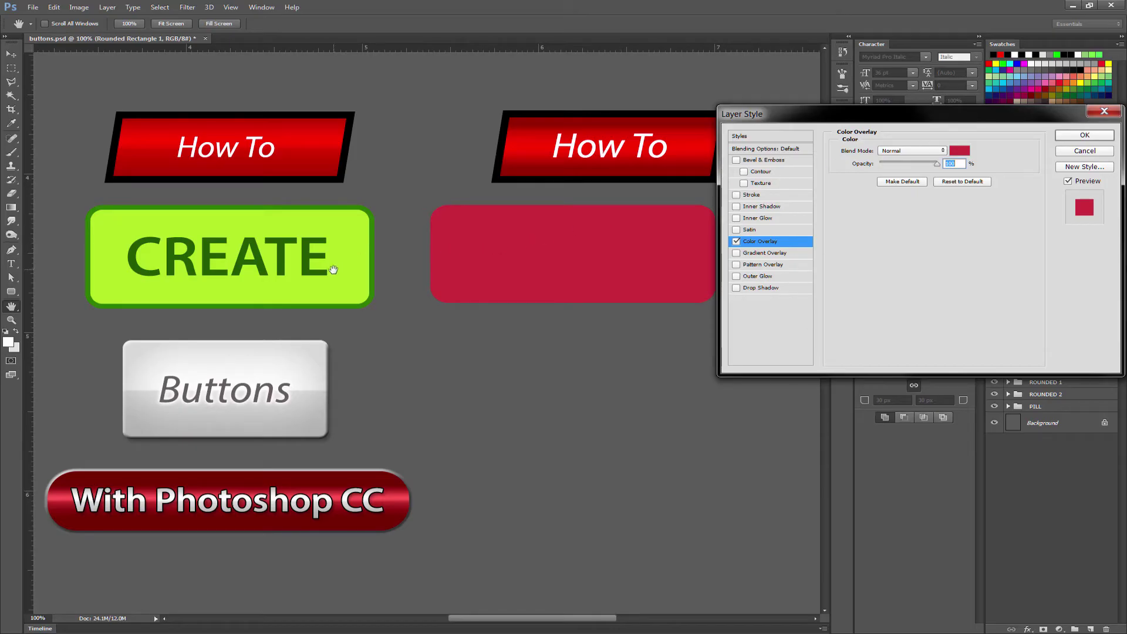
pyautogui.press('alt')
pyautogui.click(959, 153)
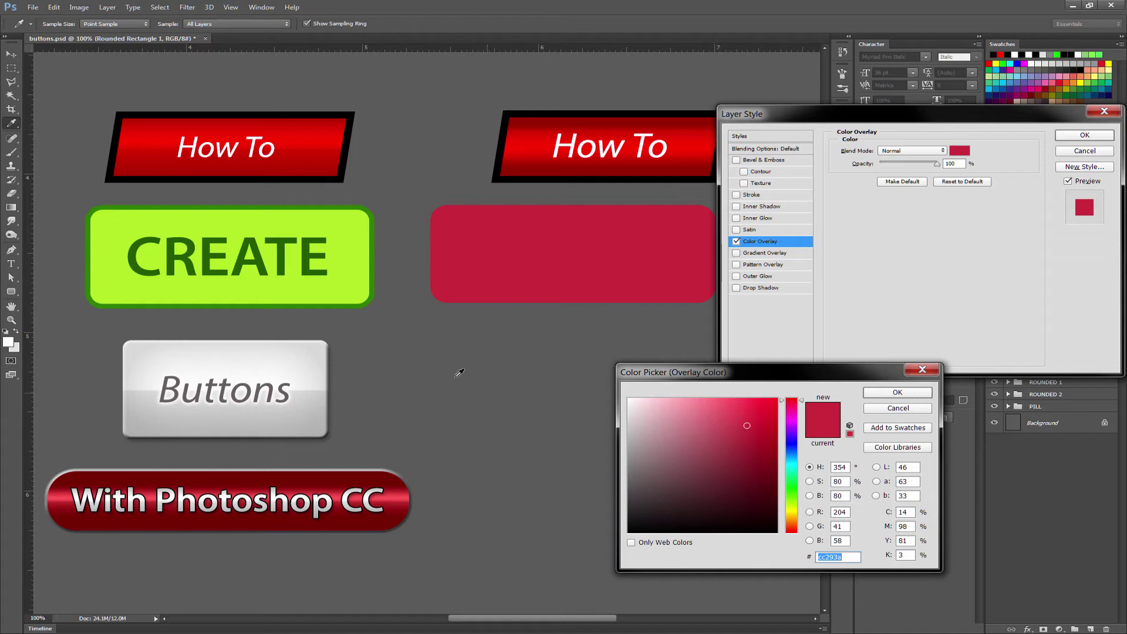
pyautogui.click(339, 280)
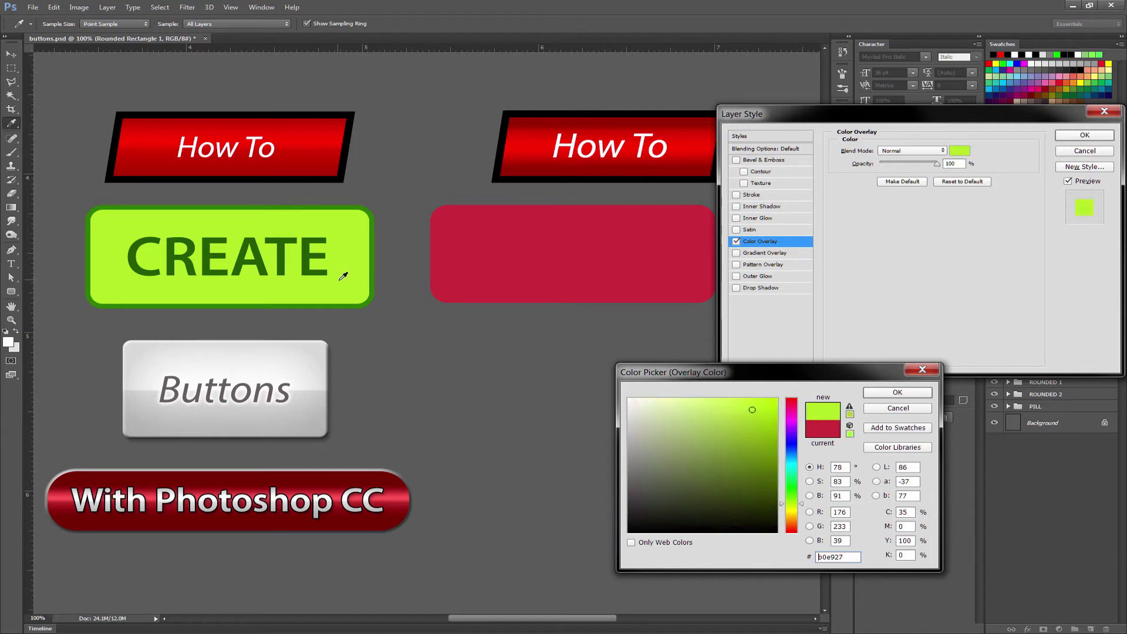
pyautogui.click(316, 150)
pyautogui.click(290, 359)
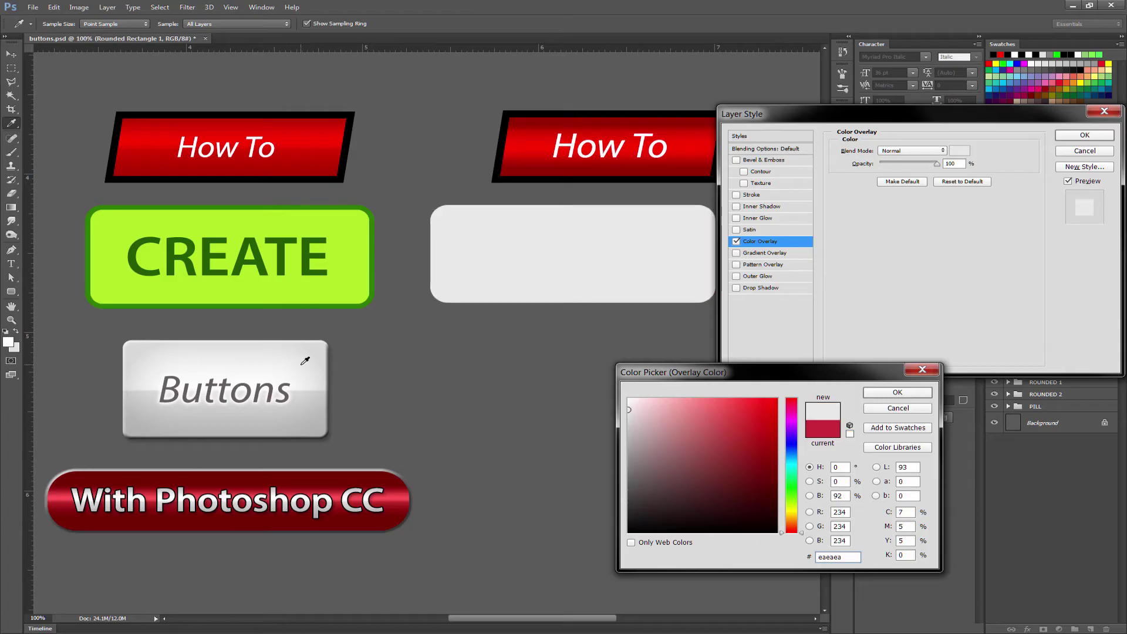
pyautogui.click(692, 435)
pyautogui.click(714, 448)
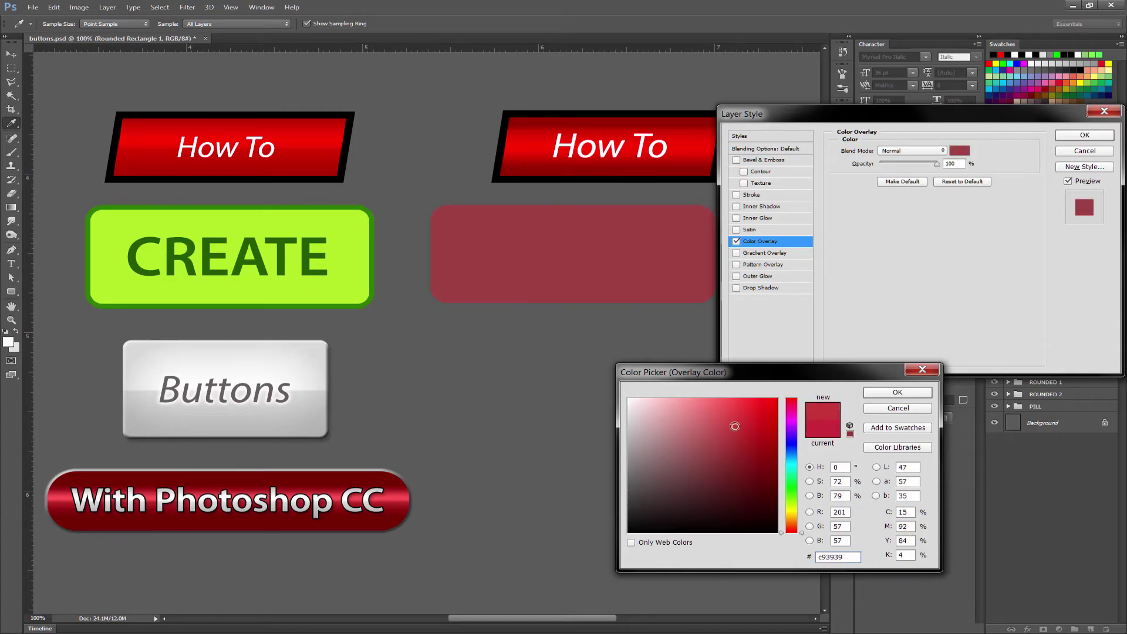
pyautogui.click(681, 411)
pyautogui.click(791, 503)
pyautogui.click(767, 412)
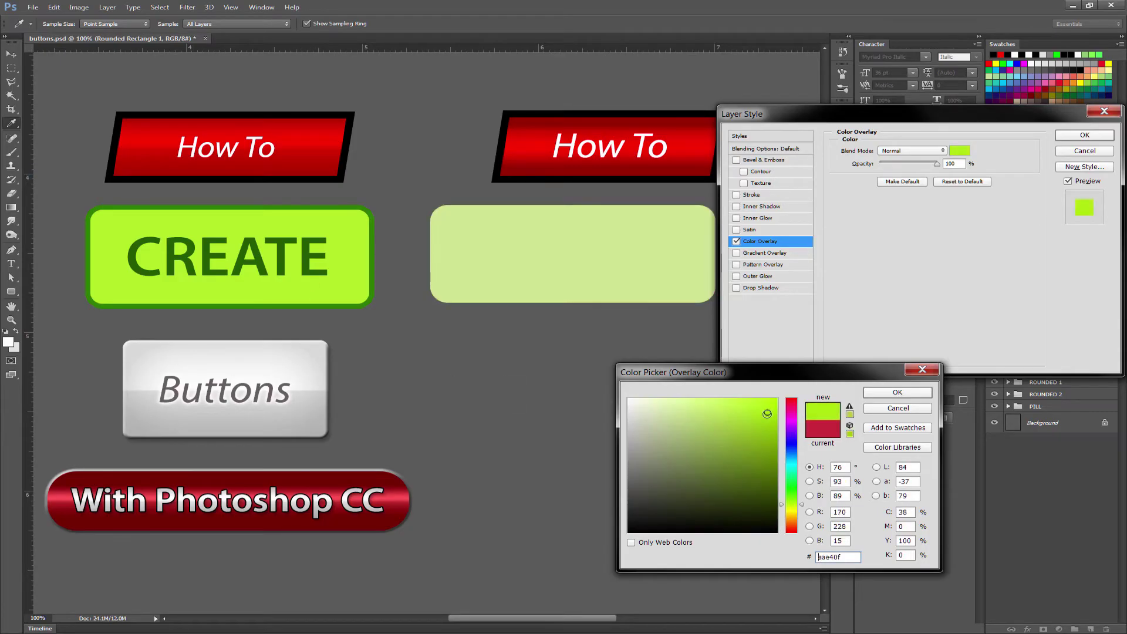
pyautogui.press('Return')
pyautogui.press('Return')
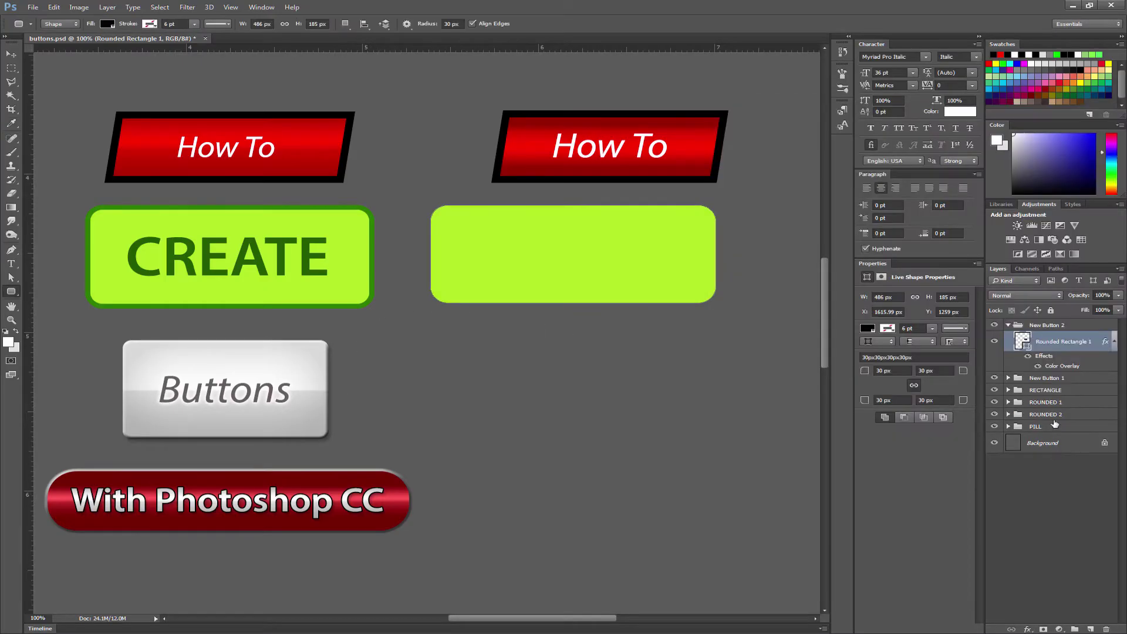
# Add a 9 px inside Stroke in dark green 187109 around the rectangle
pyautogui.doubleClick(1046, 360)
pyautogui.click(751, 194)
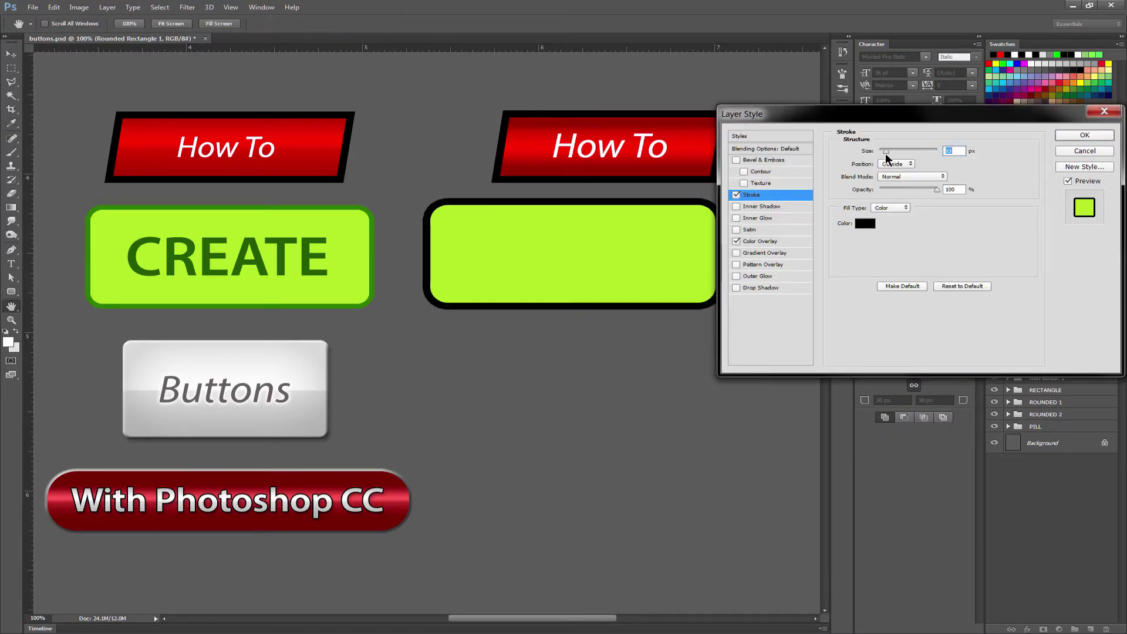
pyautogui.click(906, 164)
pyautogui.click(893, 181)
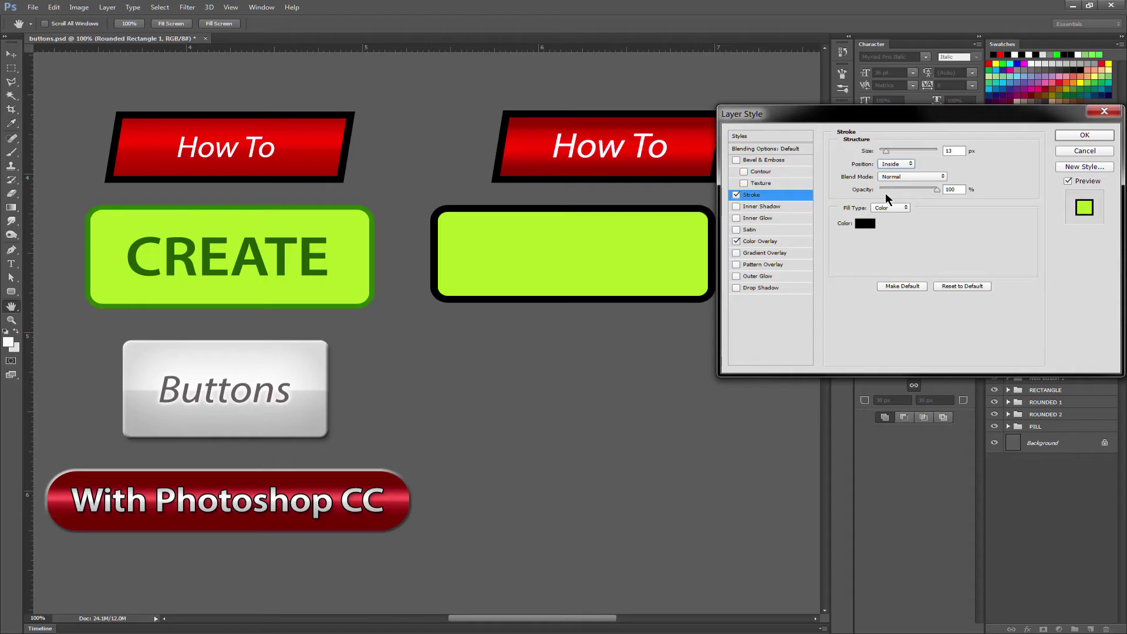
pyautogui.moveTo(887, 155); pyautogui.dragTo(886, 157)
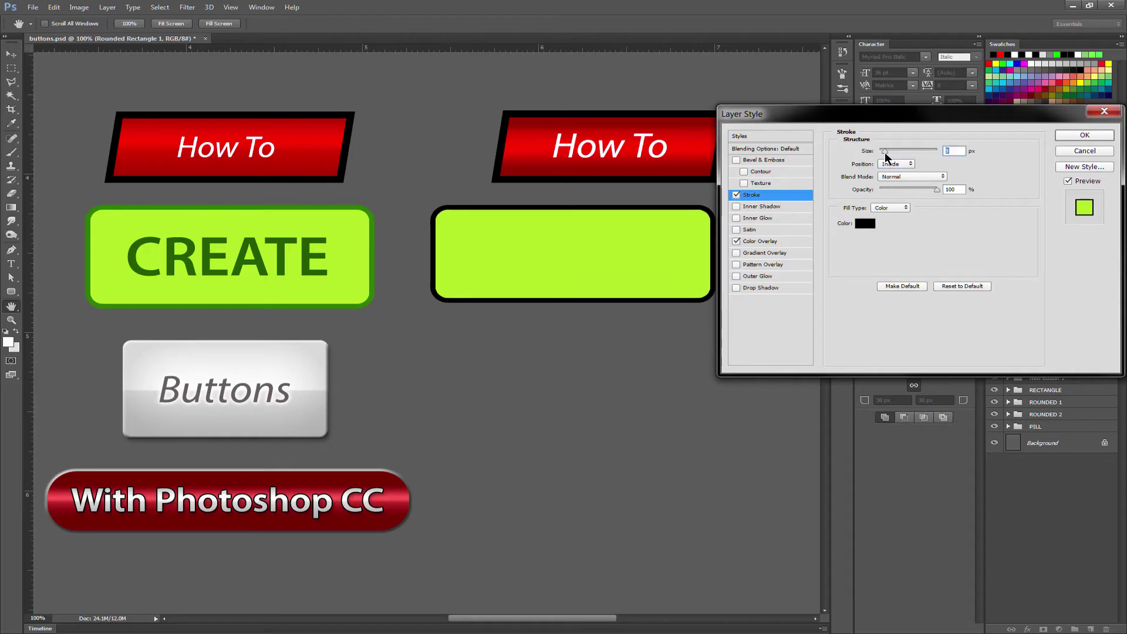
pyautogui.click(866, 225)
pyautogui.moveTo(795, 428); pyautogui.dragTo(795, 491)
pyautogui.click(770, 438)
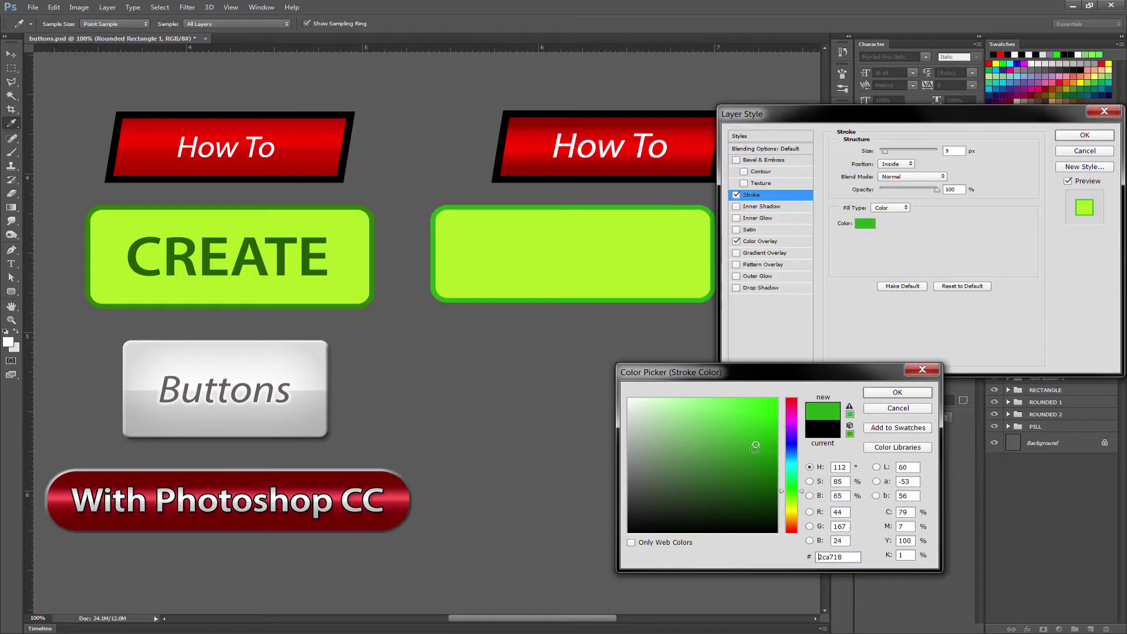
pyautogui.click(765, 475)
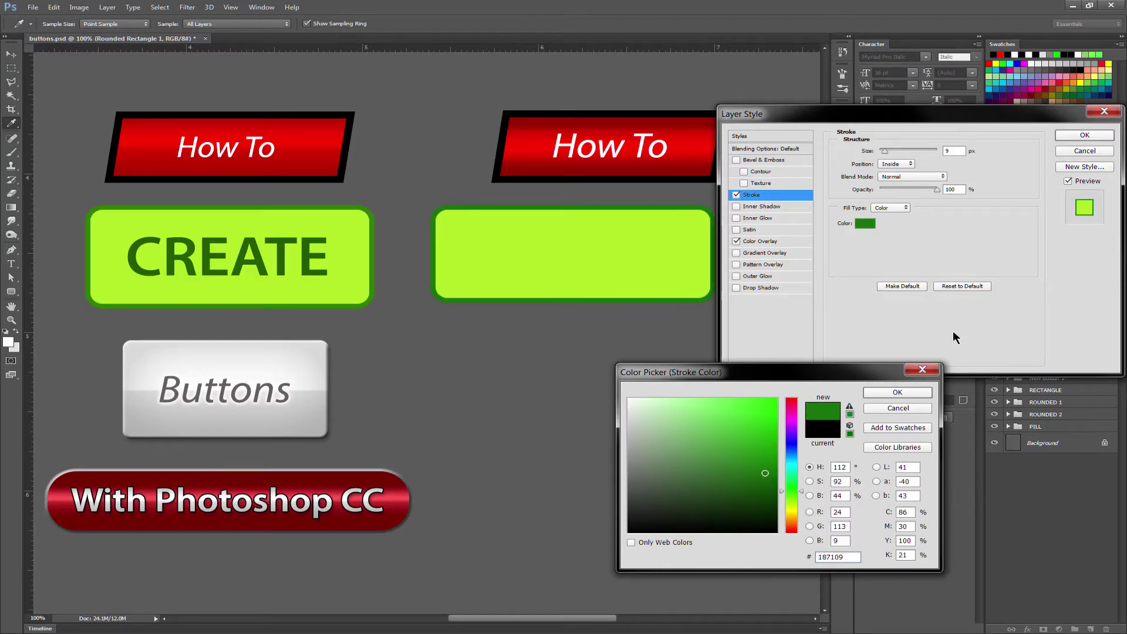
pyautogui.press('Return')
pyautogui.press('Return')
# Type 'CREATE', move it into the right green button, and scale it down to fit
pyautogui.click(11, 264)
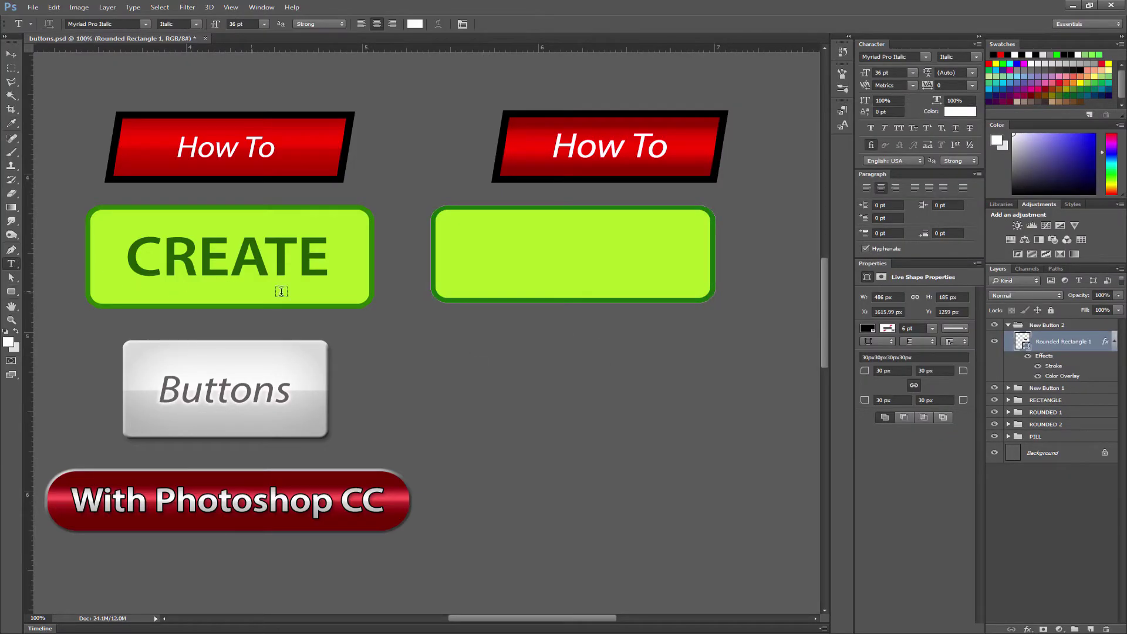
pyautogui.click(480, 356)
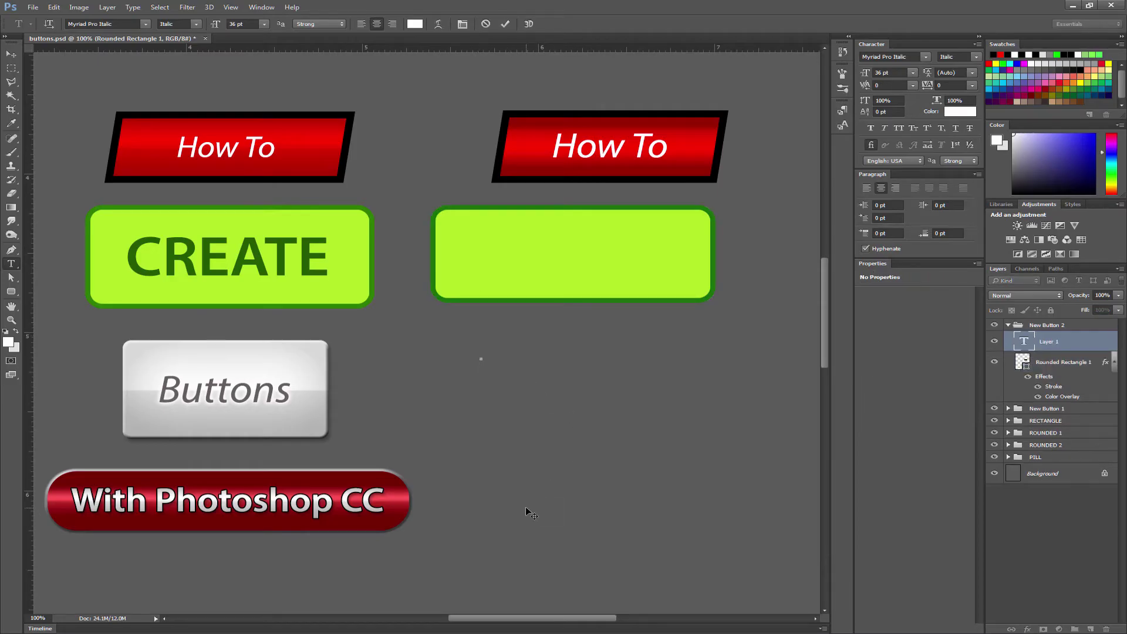
pyautogui.write('CREATE')
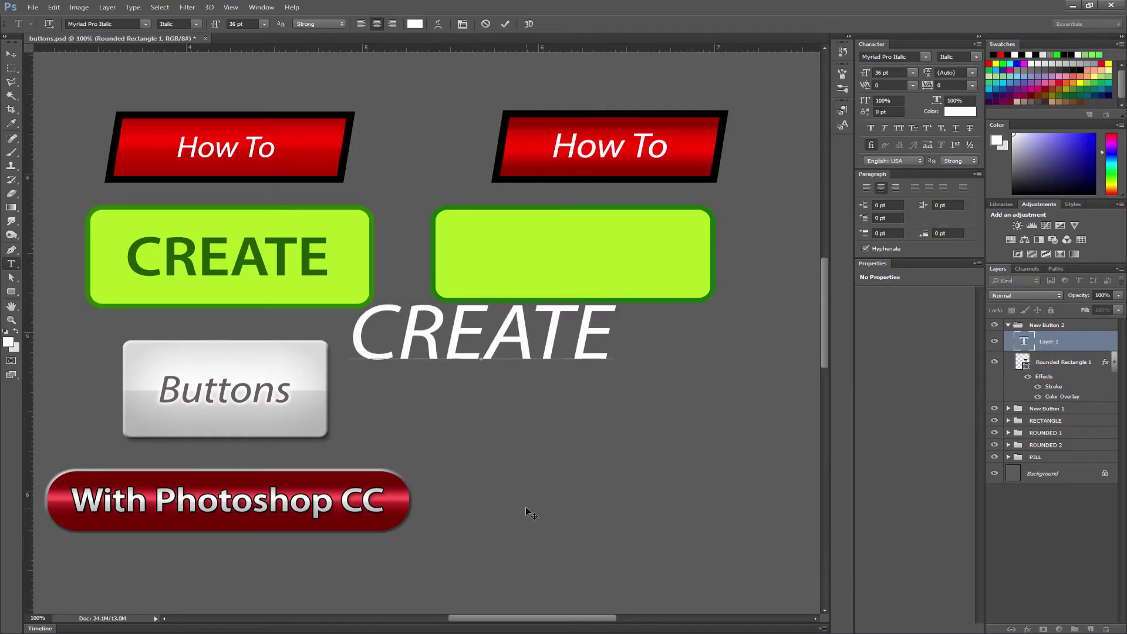
pyautogui.click(505, 24)
pyautogui.click(11, 54)
pyautogui.moveTo(509, 348); pyautogui.dragTo(596, 269)
pyautogui.hotkey('ctrl', 't')
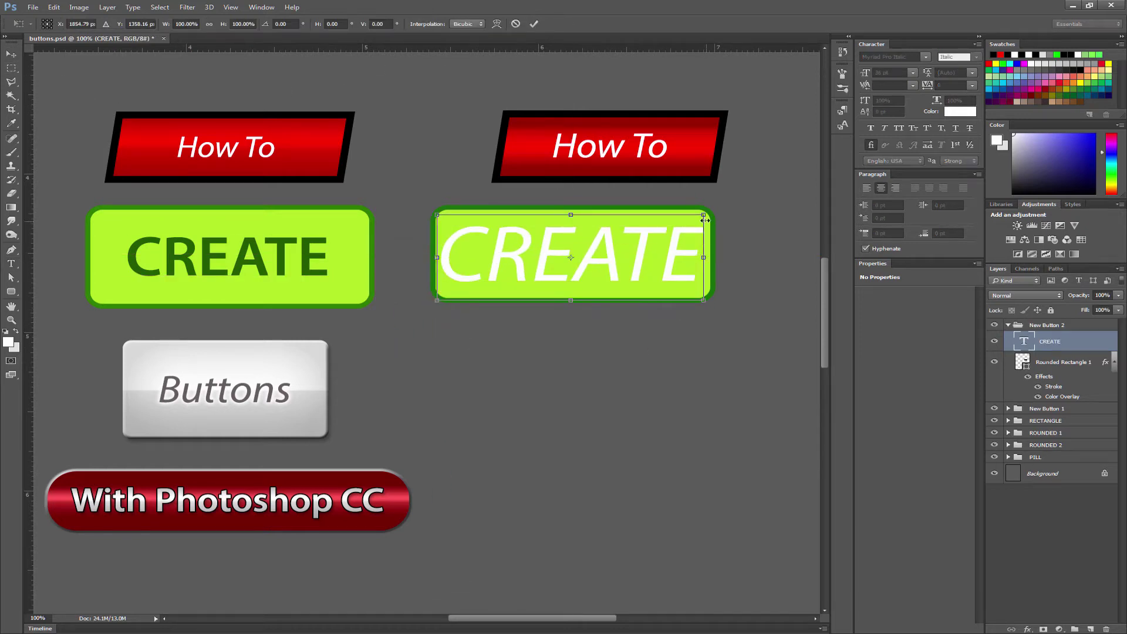
pyautogui.moveTo(702, 217); pyautogui.dragTo(653, 228)
pyautogui.press('Return')
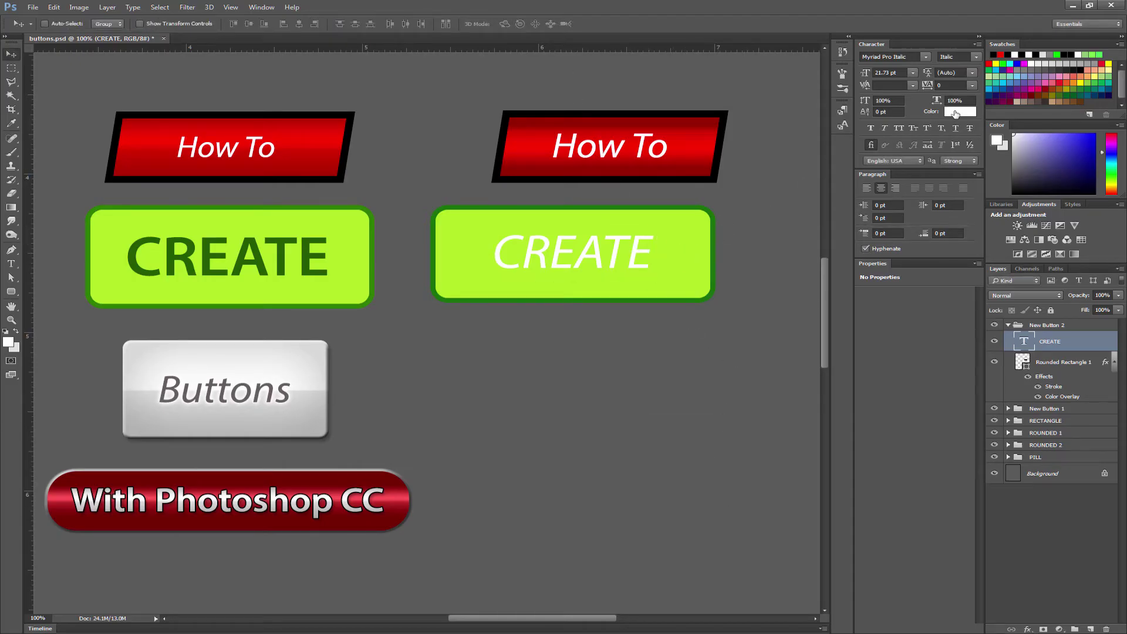
# Make the CREATE text dark green #0d4b02 in Myriad Pro Bold
pyautogui.click(957, 114)
pyautogui.click(712, 254)
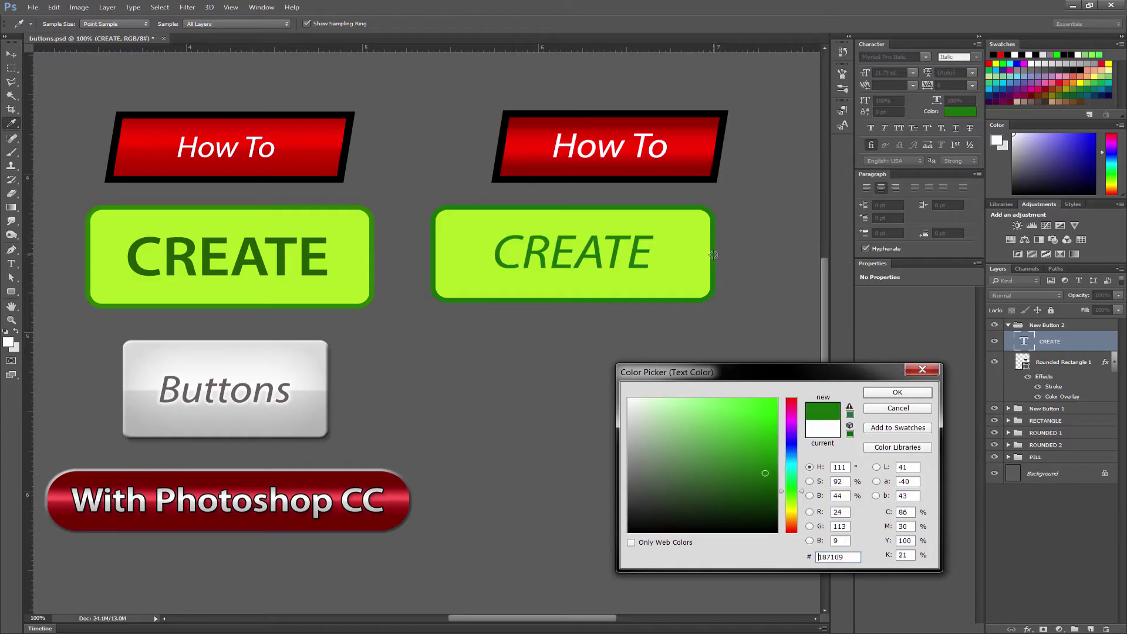
pyautogui.click(774, 493)
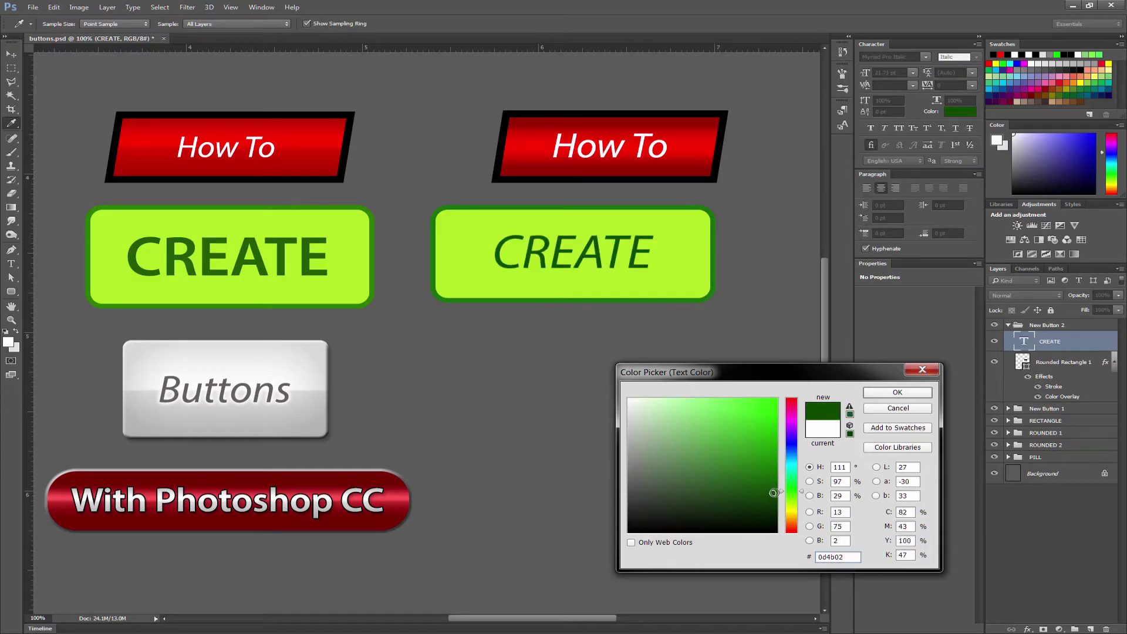
pyautogui.click(899, 409)
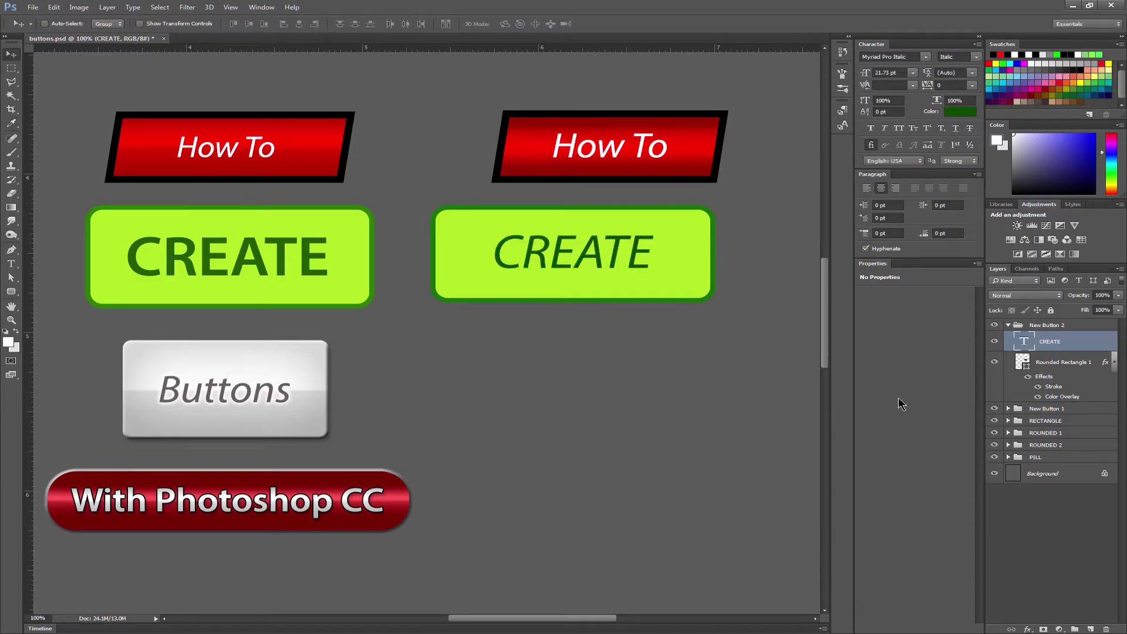
pyautogui.click(956, 57)
pyautogui.click(959, 135)
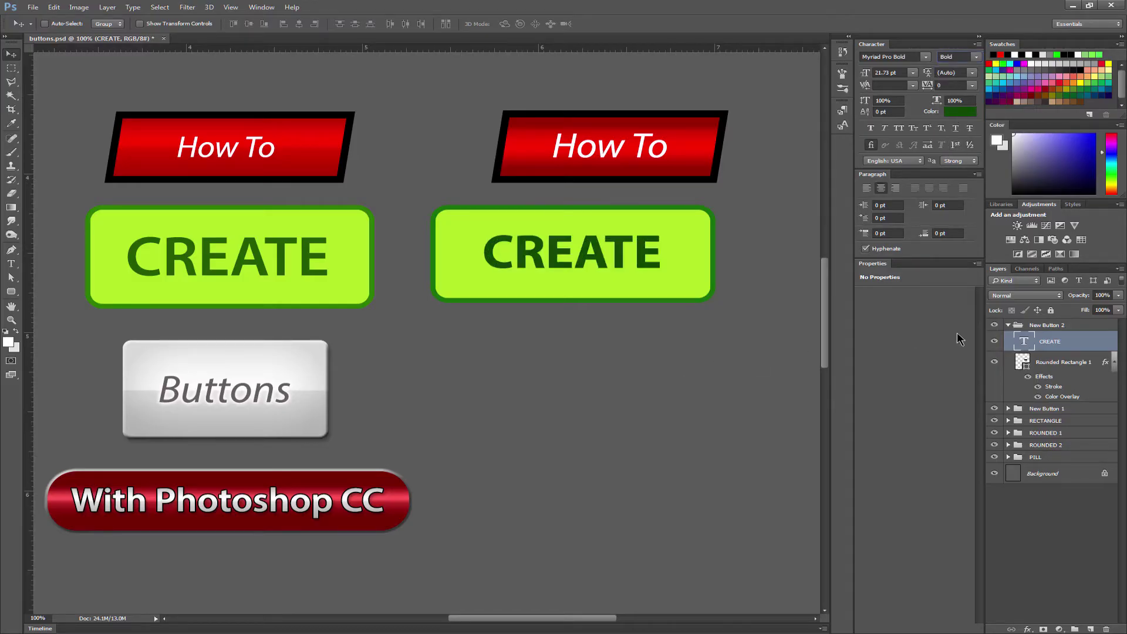
pyautogui.keyDown('shift'); pyautogui.click(1060, 364); pyautogui.keyUp('shift')
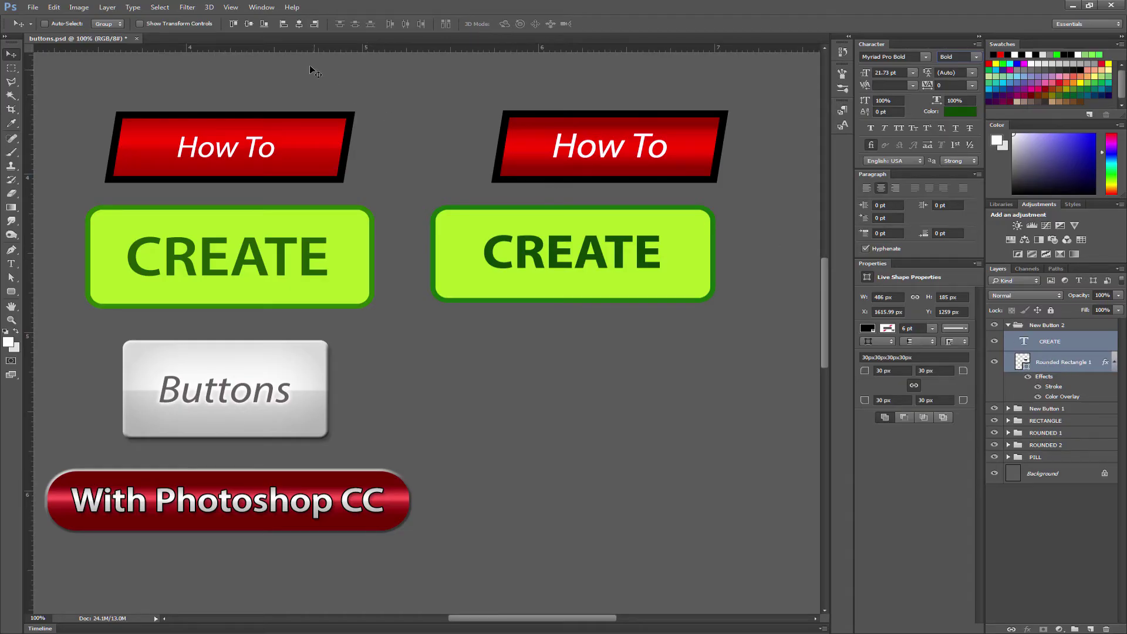
# Centre the CREATE text vertically and horizontally on its button, then collapse New Button 2
pyautogui.click(247, 27)
pyautogui.click(299, 24)
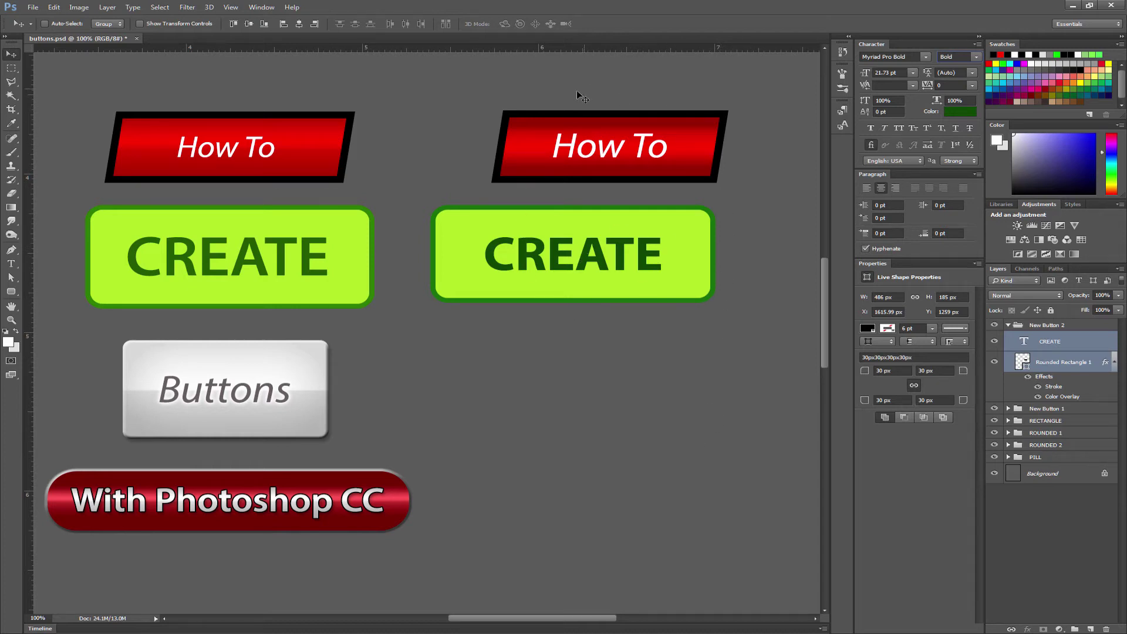
pyautogui.click(1048, 327)
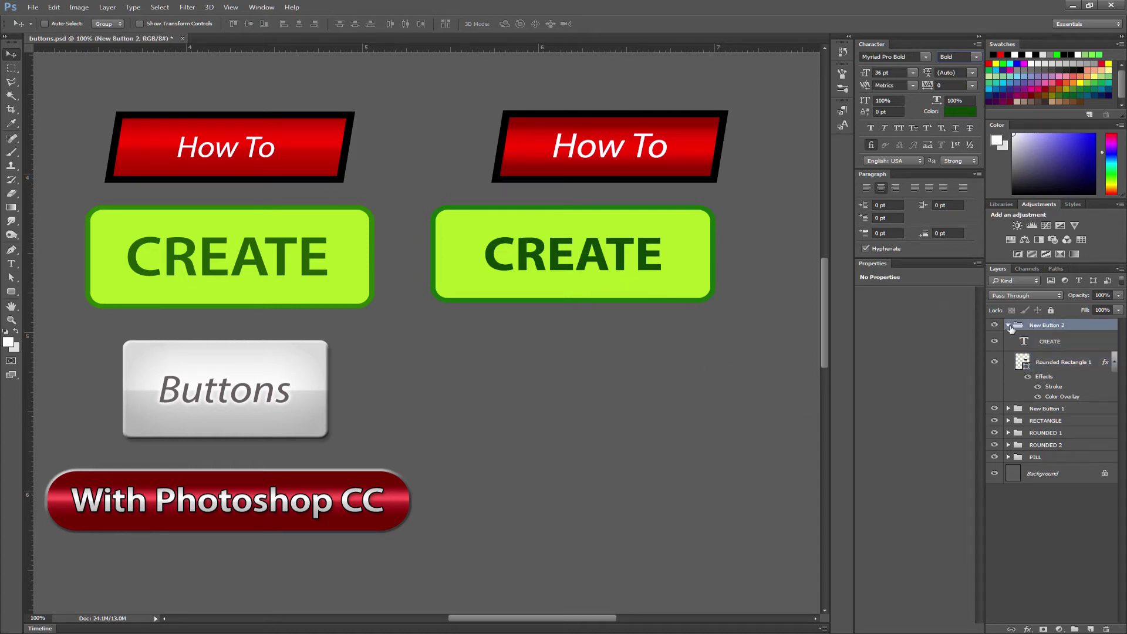
pyautogui.click(1009, 325)
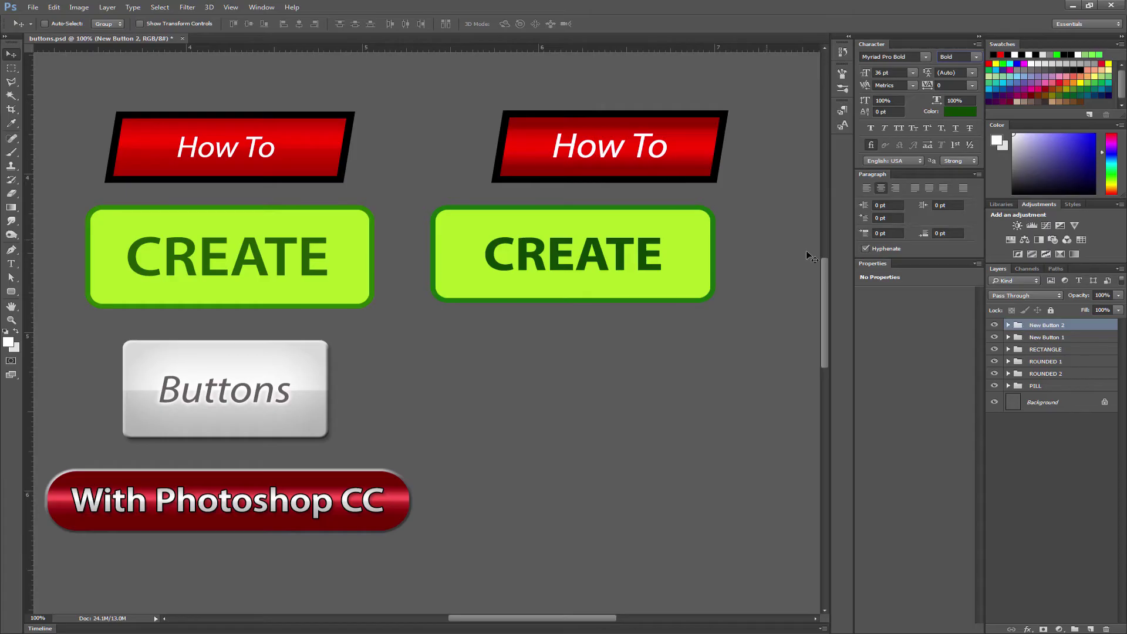
# Align New Button 1 and New Button 2 so How To is horizontally centred above CREATE
pyautogui.click(1047, 337)
pyautogui.moveTo(632, 259)
pyautogui.mouseDown()
pyautogui.moveTo(700, 270)
pyautogui.moveTo(634, 270)
pyautogui.moveTo(604, 249)
pyautogui.moveTo(674, 256)
pyautogui.moveTo(642, 257)
pyautogui.mouseUp()
pyautogui.click(1054, 327)
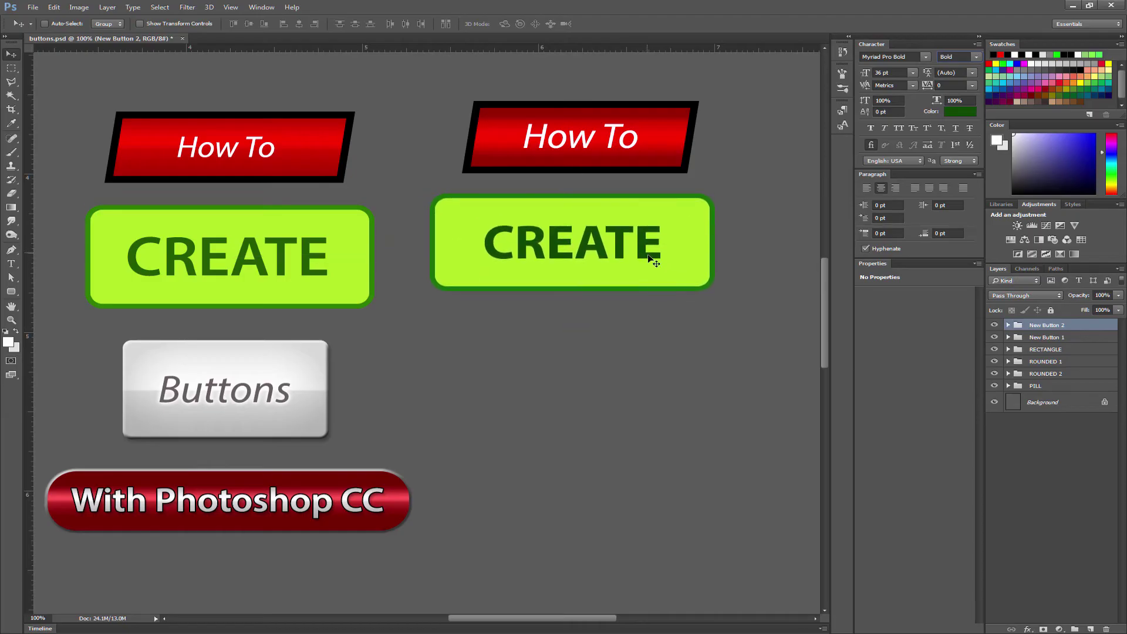
pyautogui.keyDown('shift'); pyautogui.click(1050, 338); pyautogui.keyUp('shift')
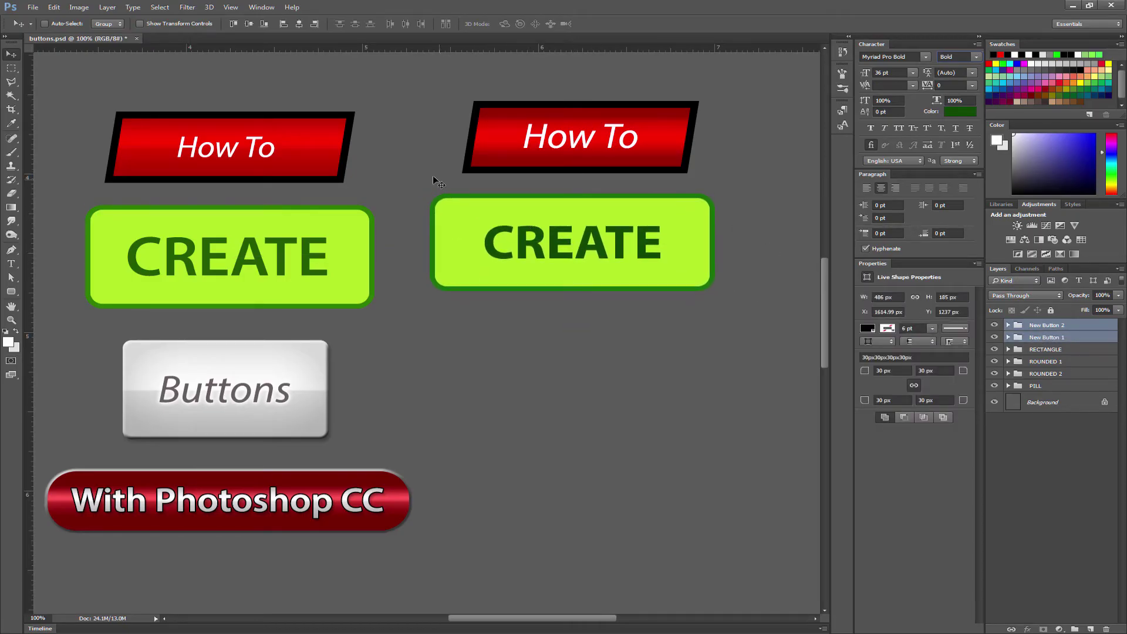
pyautogui.click(299, 26)
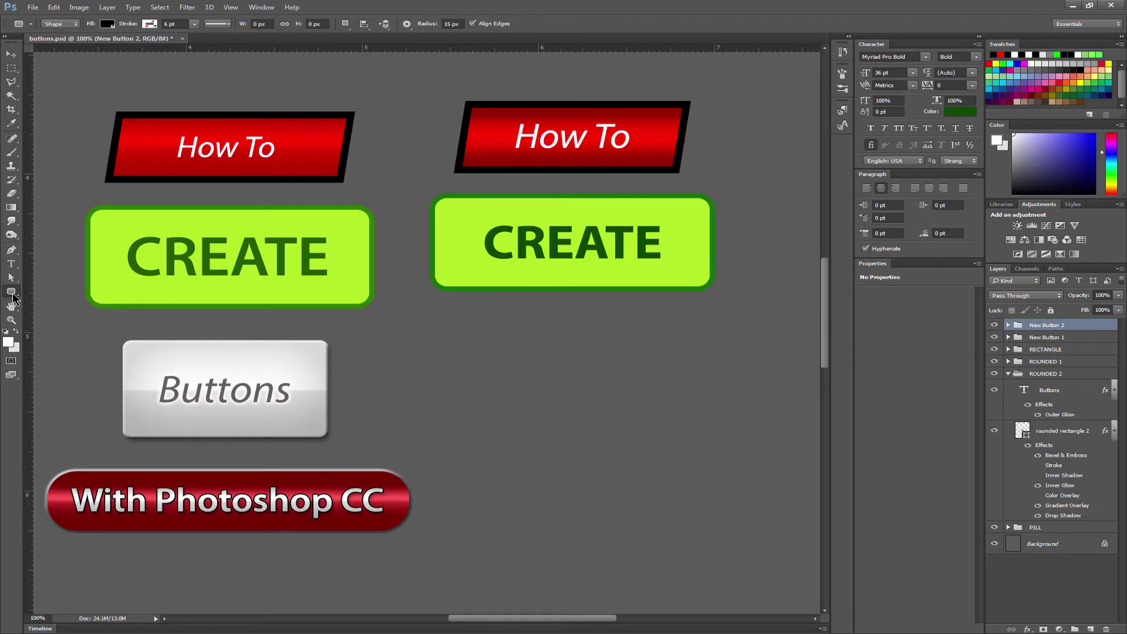
# Draw a 15 px-radius rounded rectangle below the right CREATE button and add a Gradient Overlay
pyautogui.click(12, 292)
pyautogui.click(52, 300)
pyautogui.click(453, 24)
pyautogui.moveTo(462, 338); pyautogui.dragTo(694, 448)
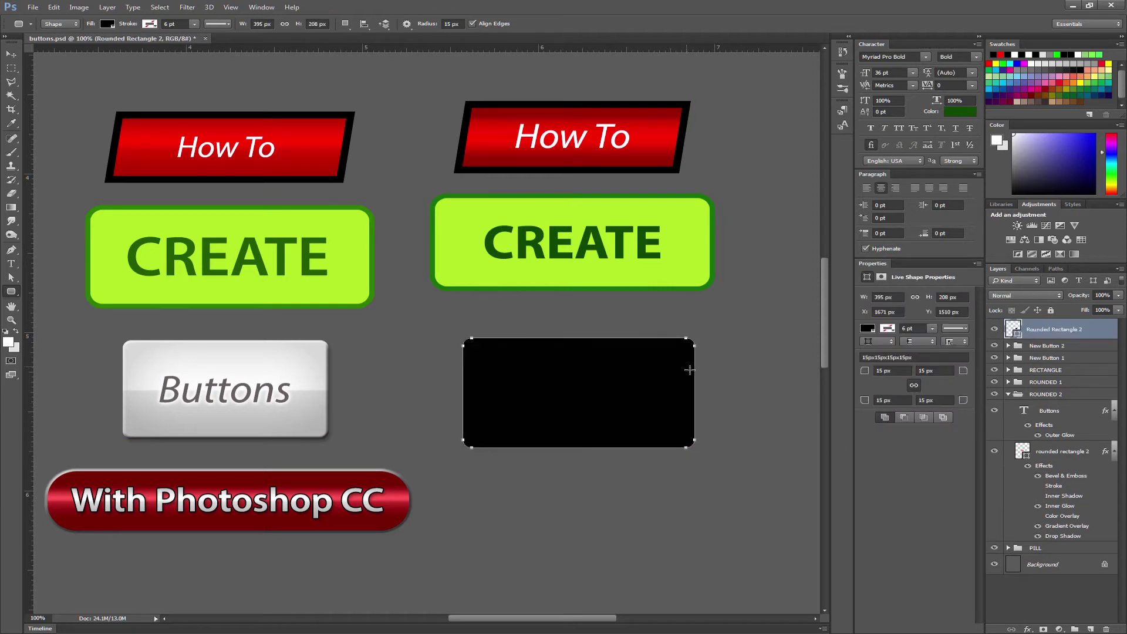
pyautogui.click(1029, 628)
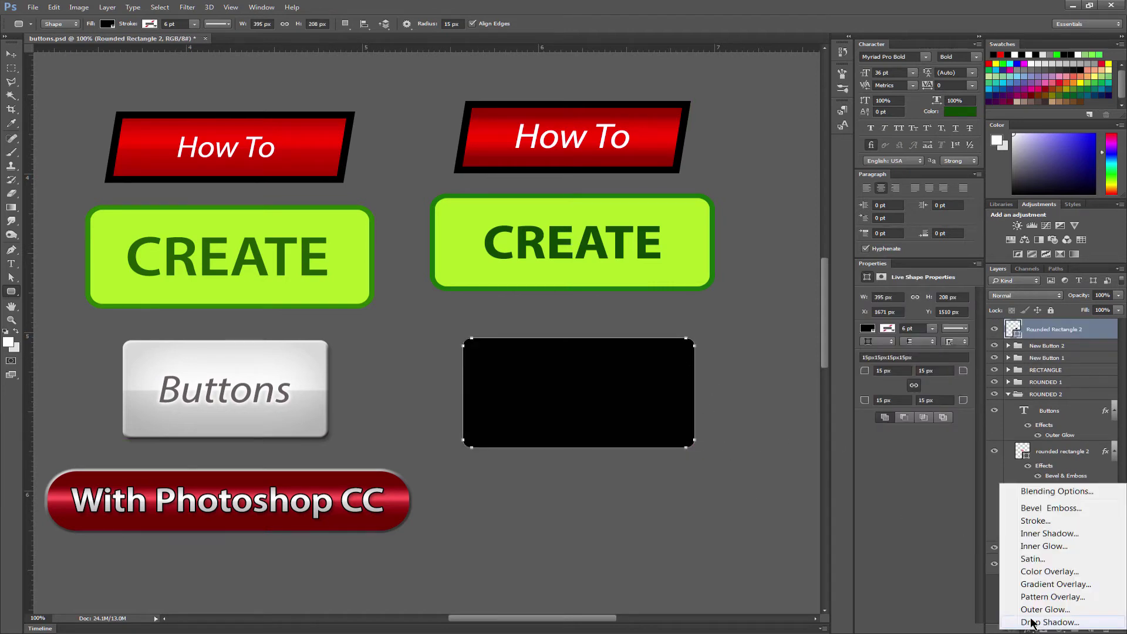
pyautogui.click(1053, 584)
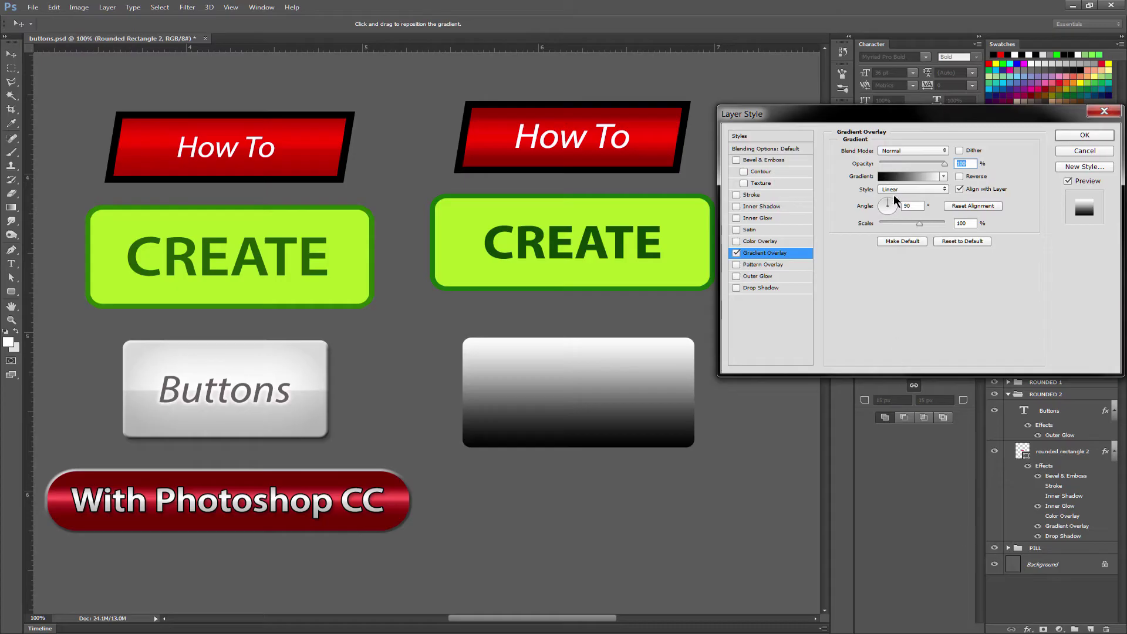
# Edit the gradient overlay with a mid grey left stop and a compressed, hard band
pyautogui.click(904, 175)
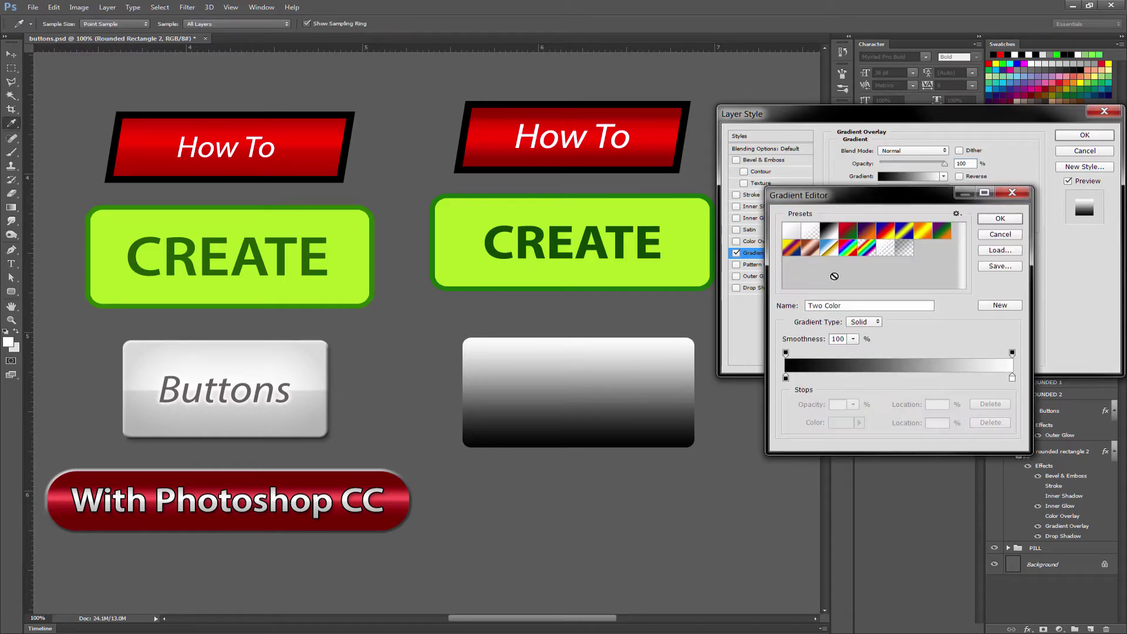
pyautogui.click(786, 379)
pyautogui.click(839, 424)
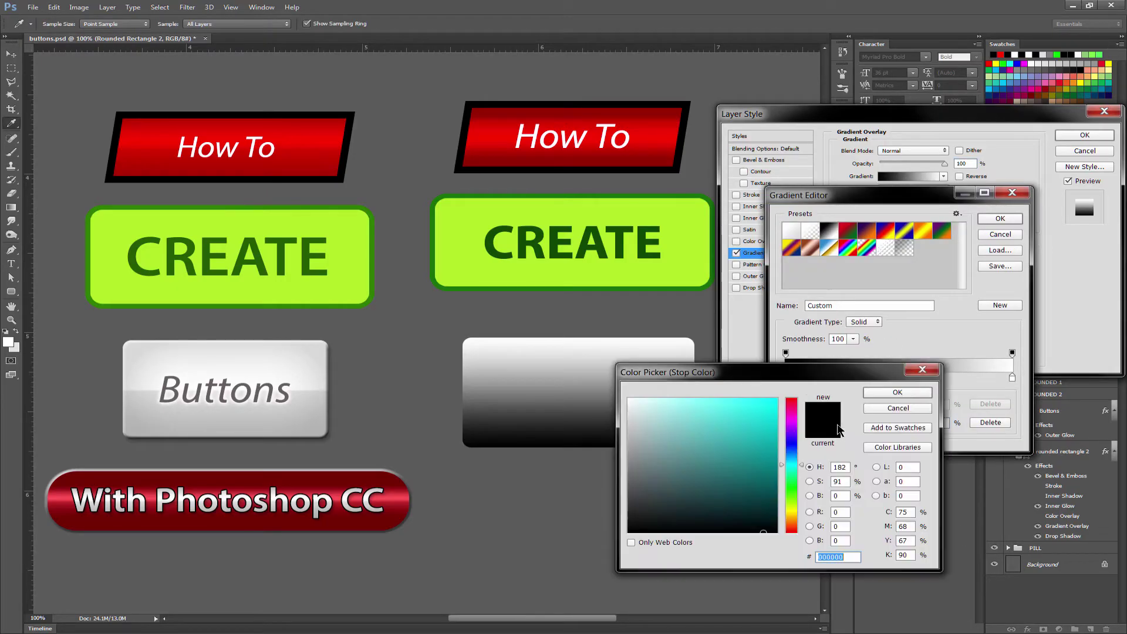
pyautogui.click(625, 459)
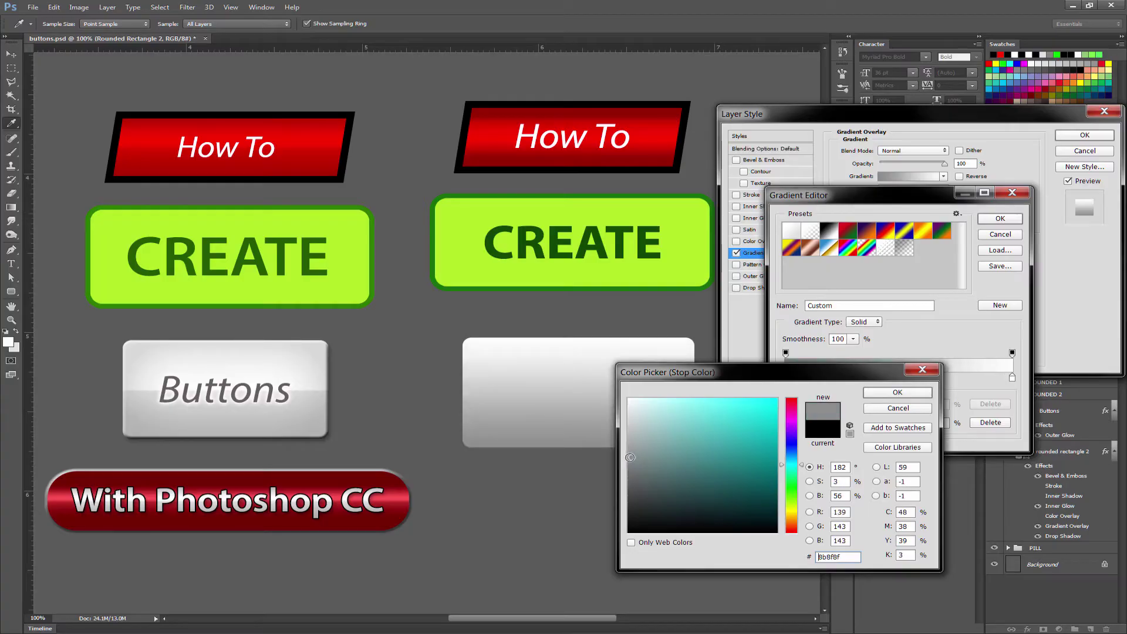
pyautogui.click(892, 392)
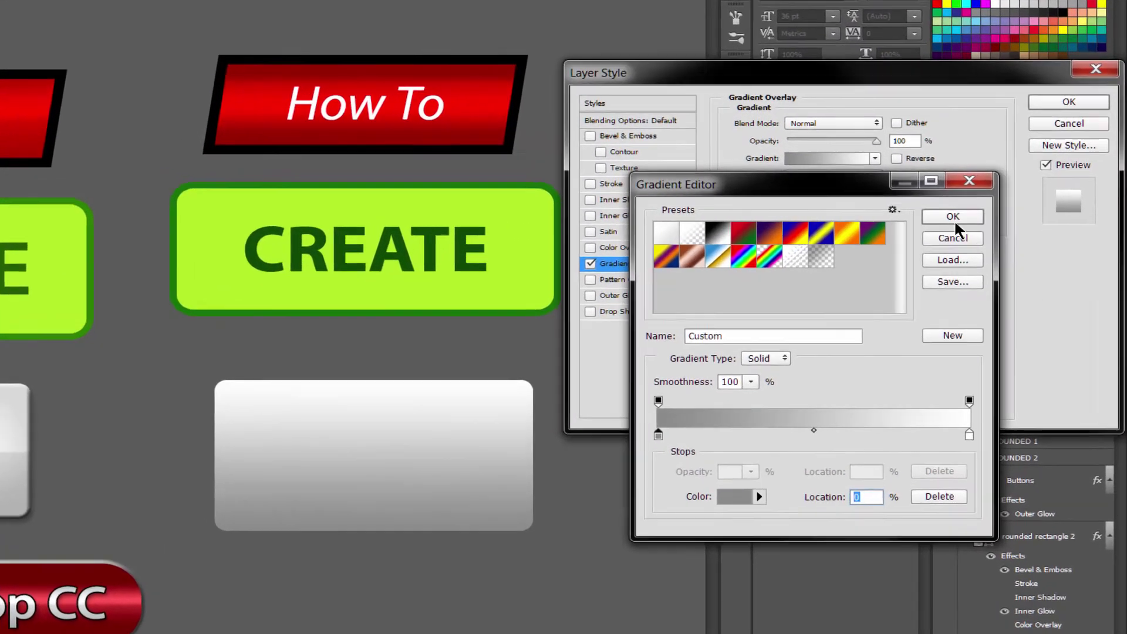
pyautogui.click(986, 218)
pyautogui.moveTo(838, 223); pyautogui.dragTo(783, 223)
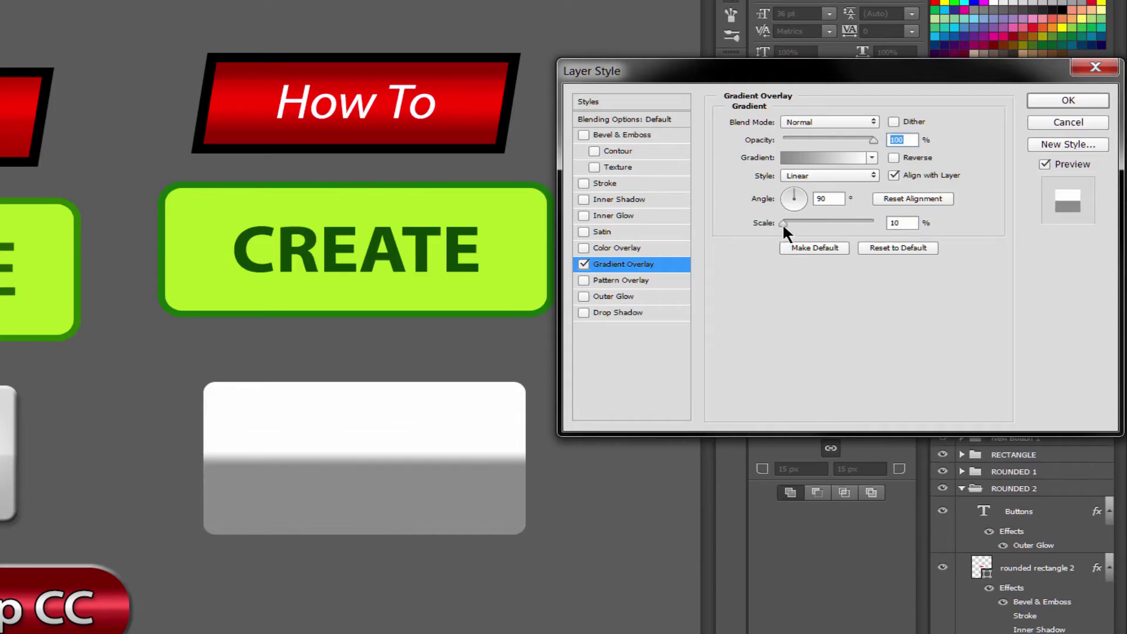
pyautogui.click(809, 158)
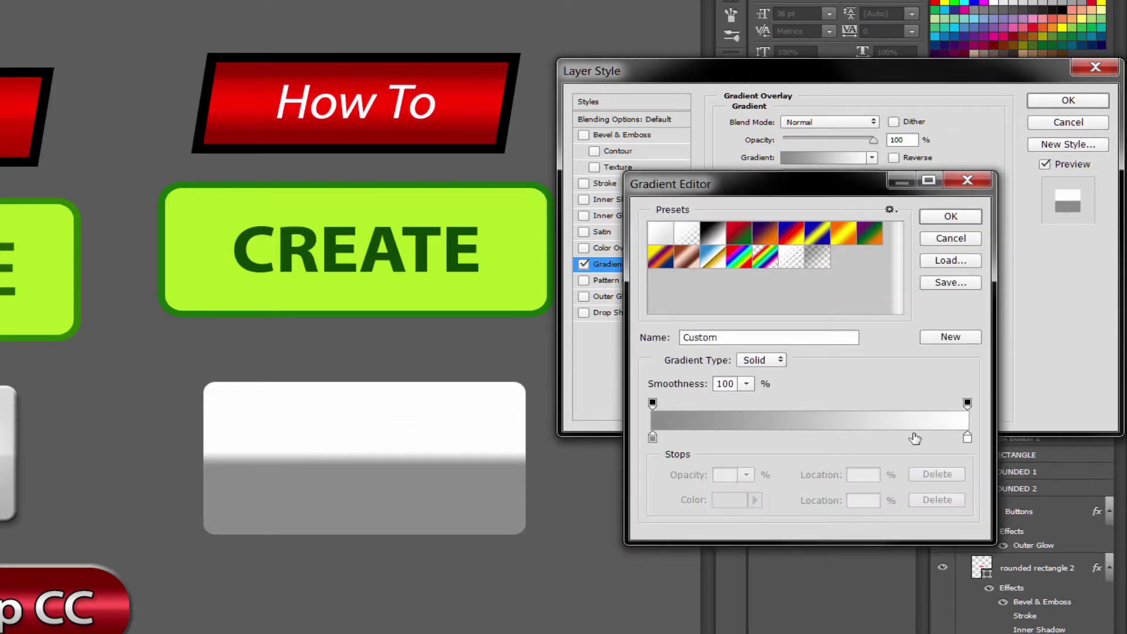
pyautogui.moveTo(967, 439); pyautogui.dragTo(784, 445)
pyautogui.press('Return')
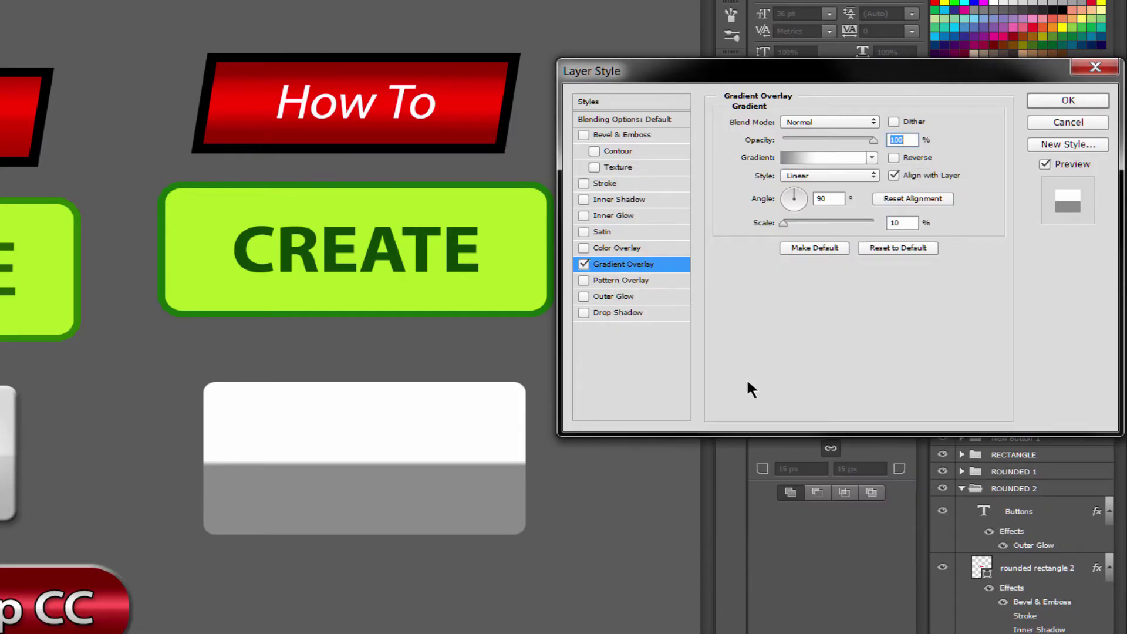
# Add a grey Inner Glow, size 38, Normal blend mode, 56% opacity
pyautogui.click(584, 216)
pyautogui.click(622, 215)
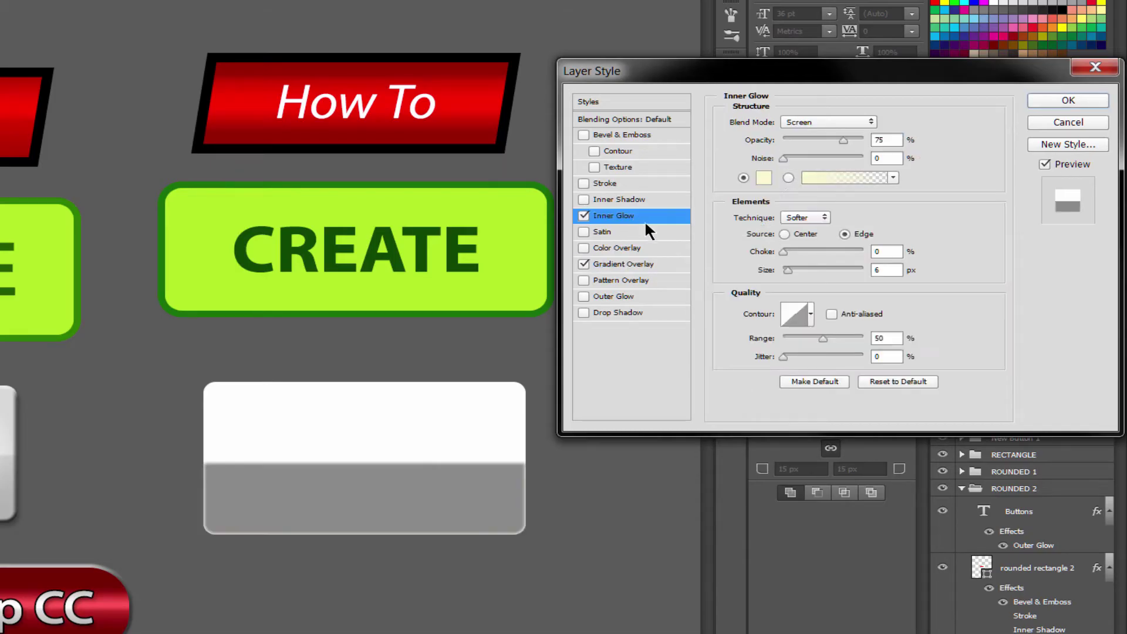
pyautogui.click(763, 178)
pyautogui.moveTo(456, 523); pyautogui.dragTo(433, 543)
pyautogui.click(808, 458)
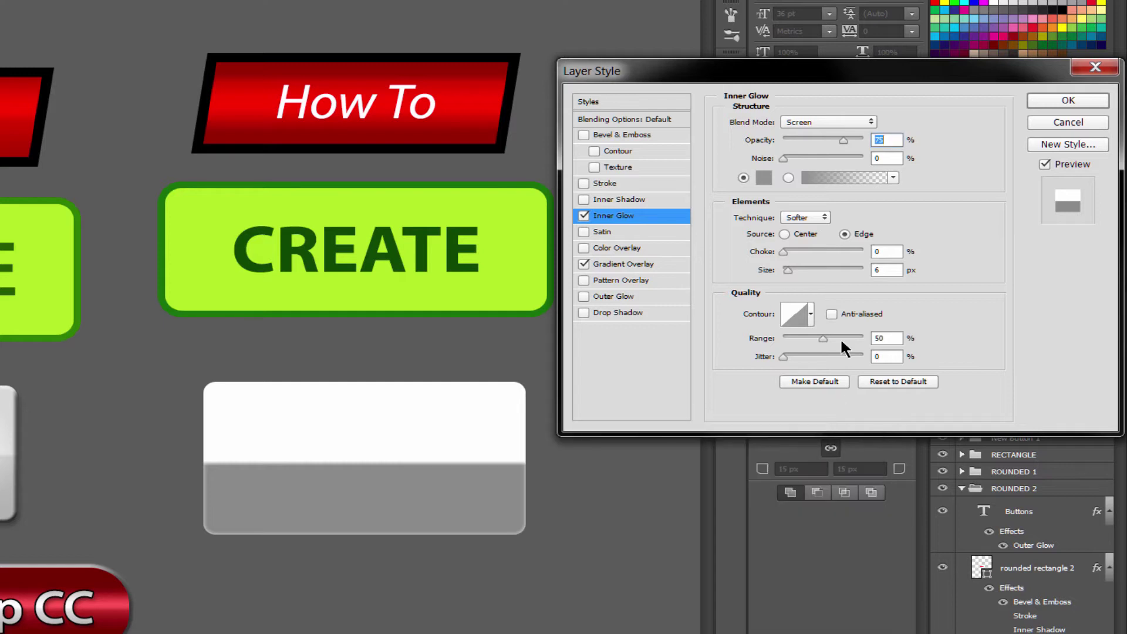
pyautogui.moveTo(790, 270); pyautogui.dragTo(803, 269)
pyautogui.click(805, 119)
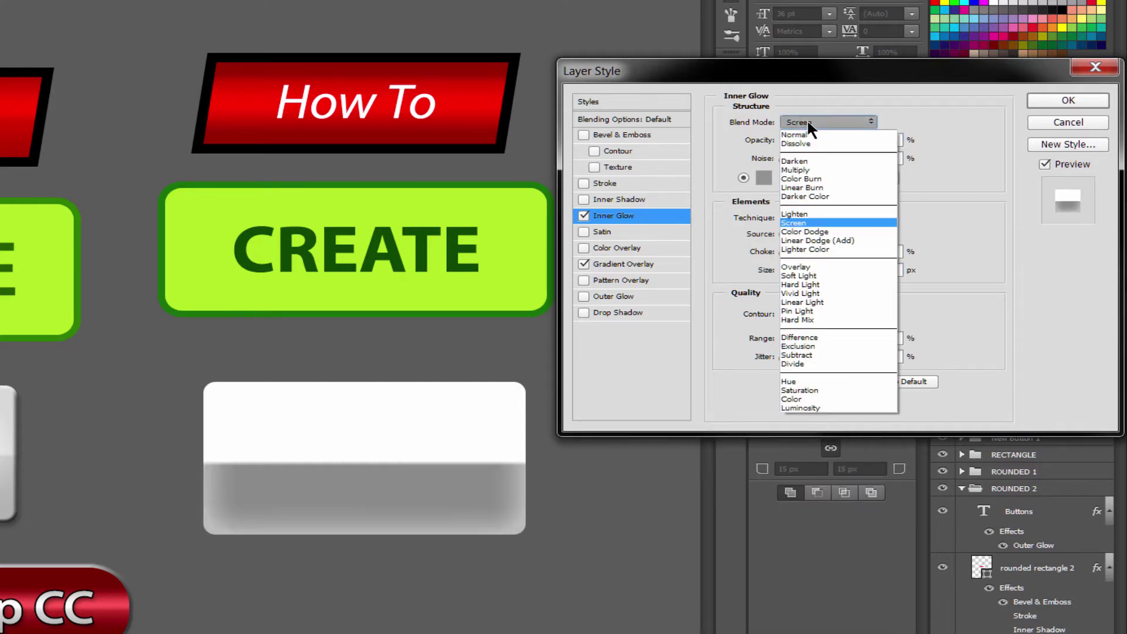
pyautogui.click(807, 134)
pyautogui.moveTo(843, 139); pyautogui.dragTo(829, 141)
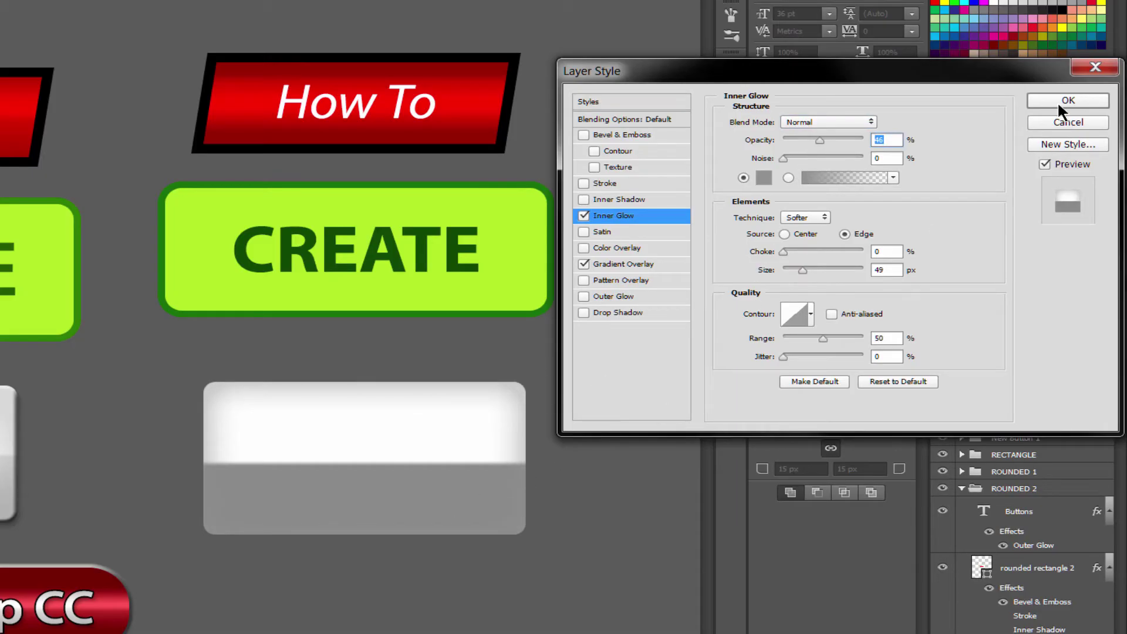
# Add an Inner Bevel & Emboss at about 276% depth, 7 px size, with lighter shadow opacity
pyautogui.click(584, 135)
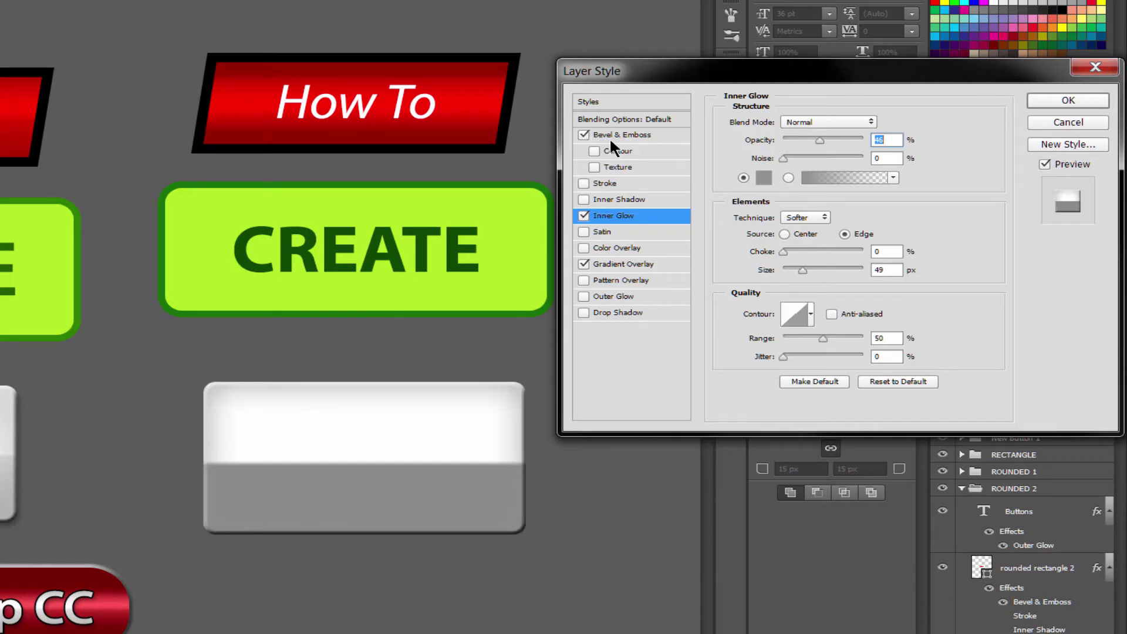
pyautogui.click(641, 135)
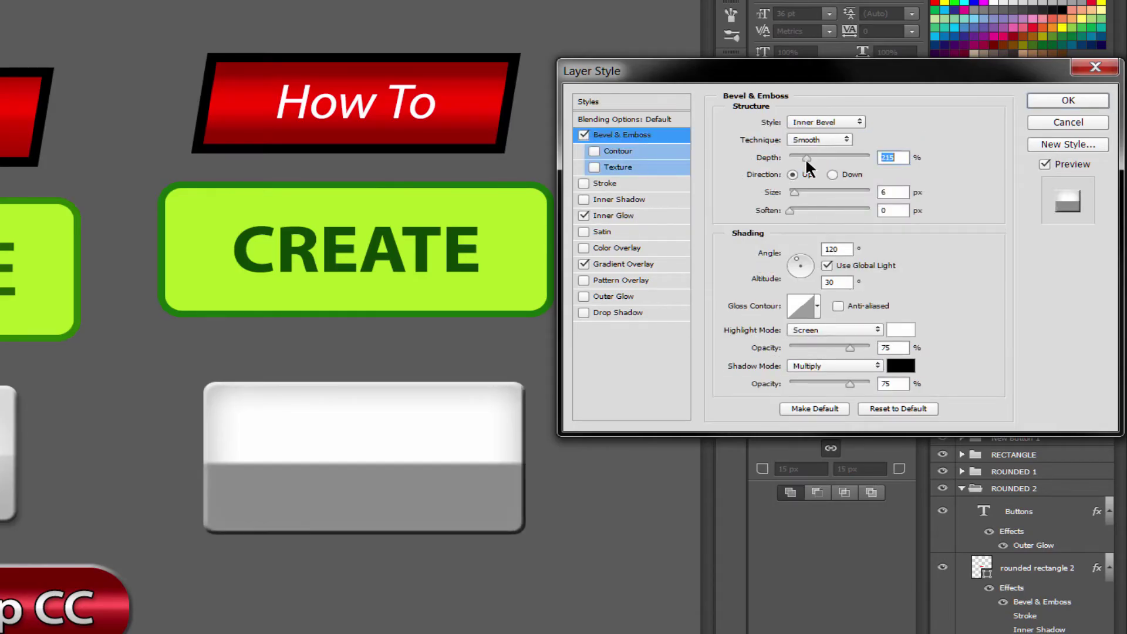
pyautogui.moveTo(805, 157)
pyautogui.mouseDown()
pyautogui.moveTo(795, 192)
pyautogui.moveTo(811, 159)
pyautogui.mouseUp()
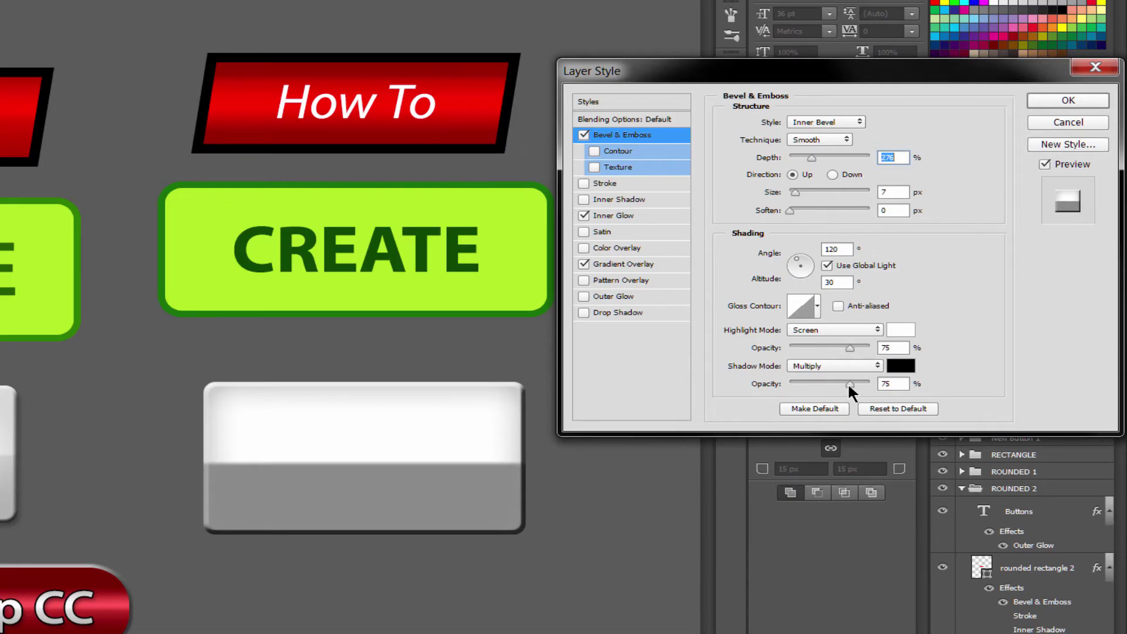
pyautogui.moveTo(848, 385); pyautogui.dragTo(827, 386)
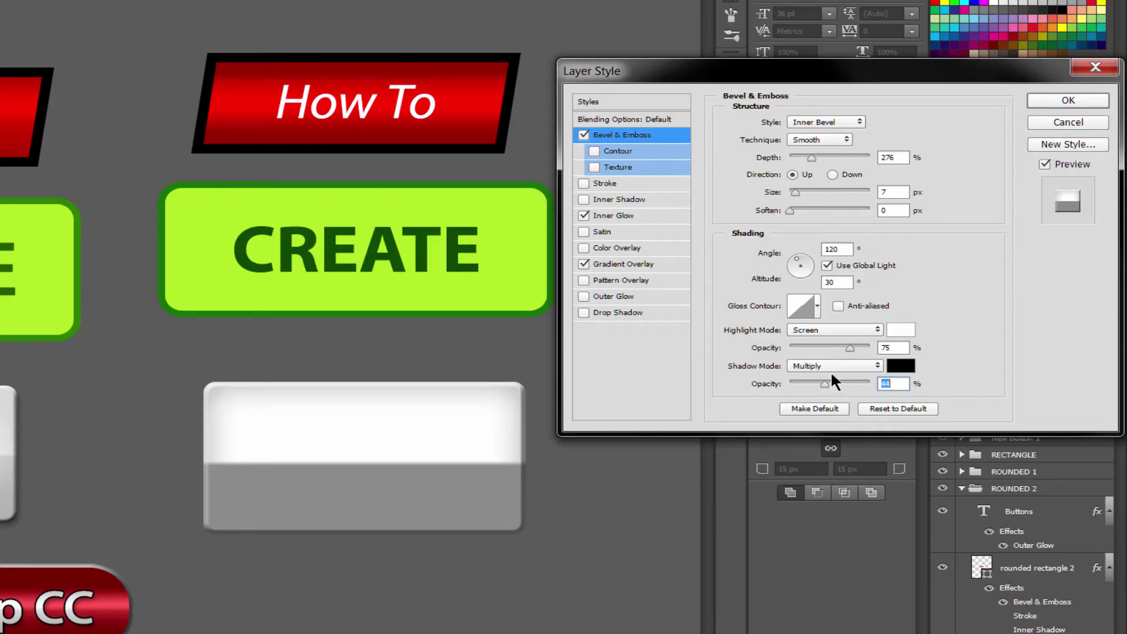
pyautogui.moveTo(848, 347); pyautogui.dragTo(844, 346)
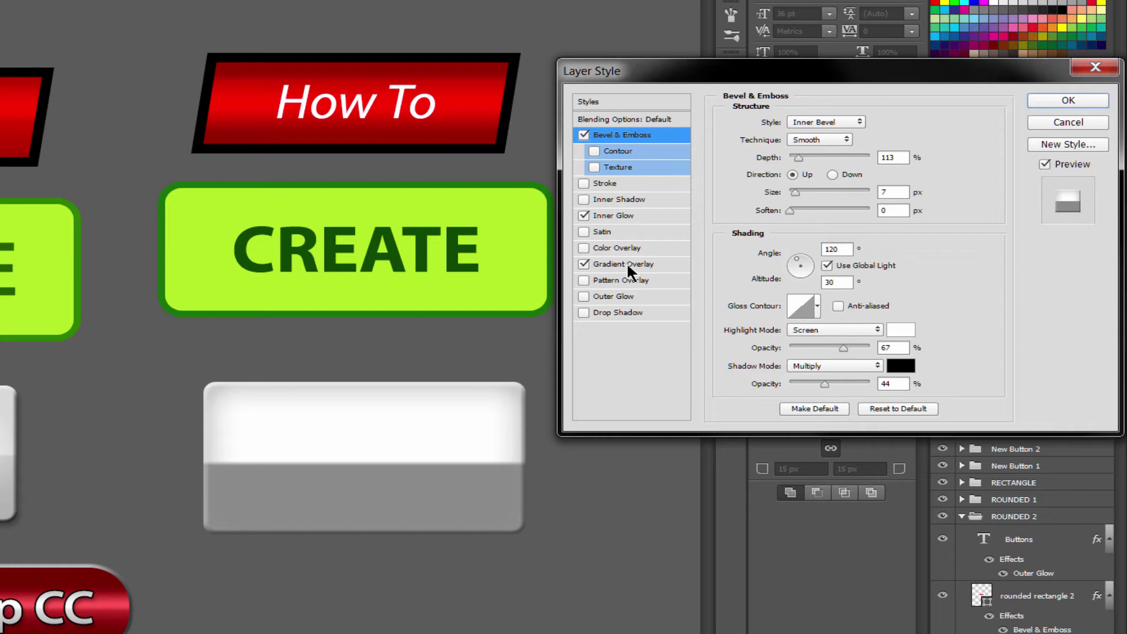
# Lighten the Gradient Overlay's left colour stop to a paler grey
pyautogui.click(628, 265)
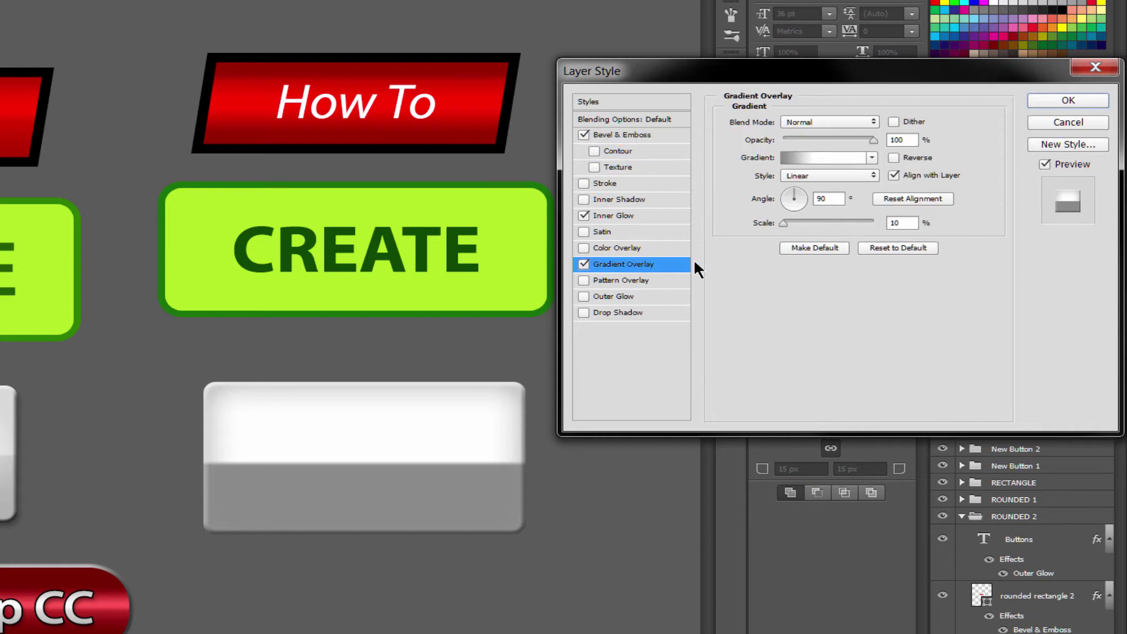
pyautogui.click(813, 156)
pyautogui.click(655, 437)
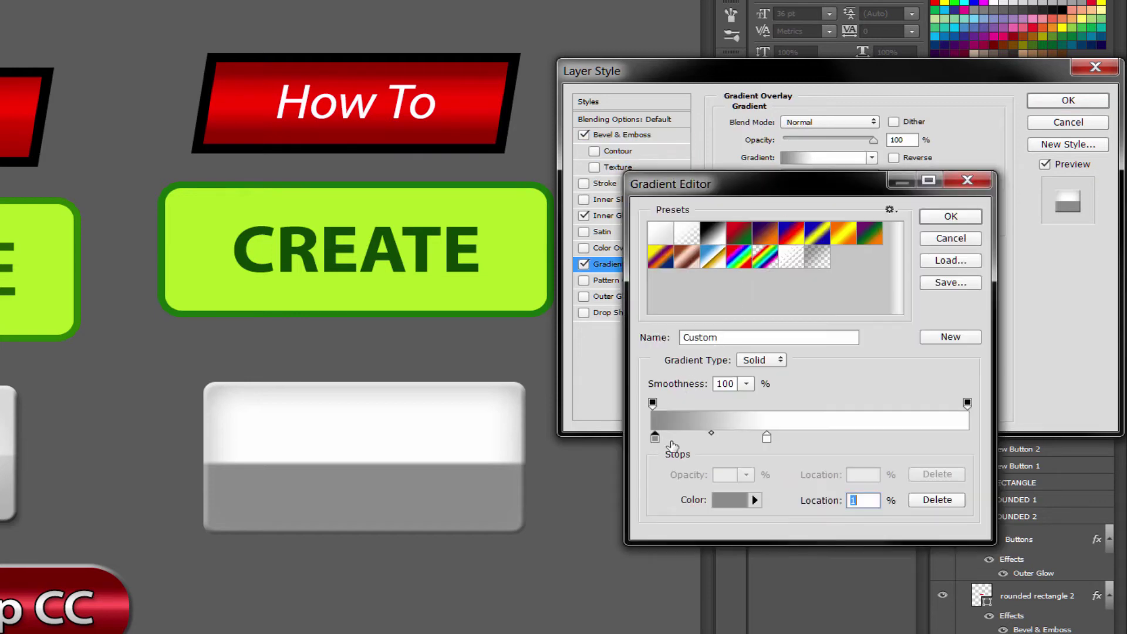
pyautogui.click(730, 499)
pyautogui.moveTo(438, 540); pyautogui.dragTo(434, 492)
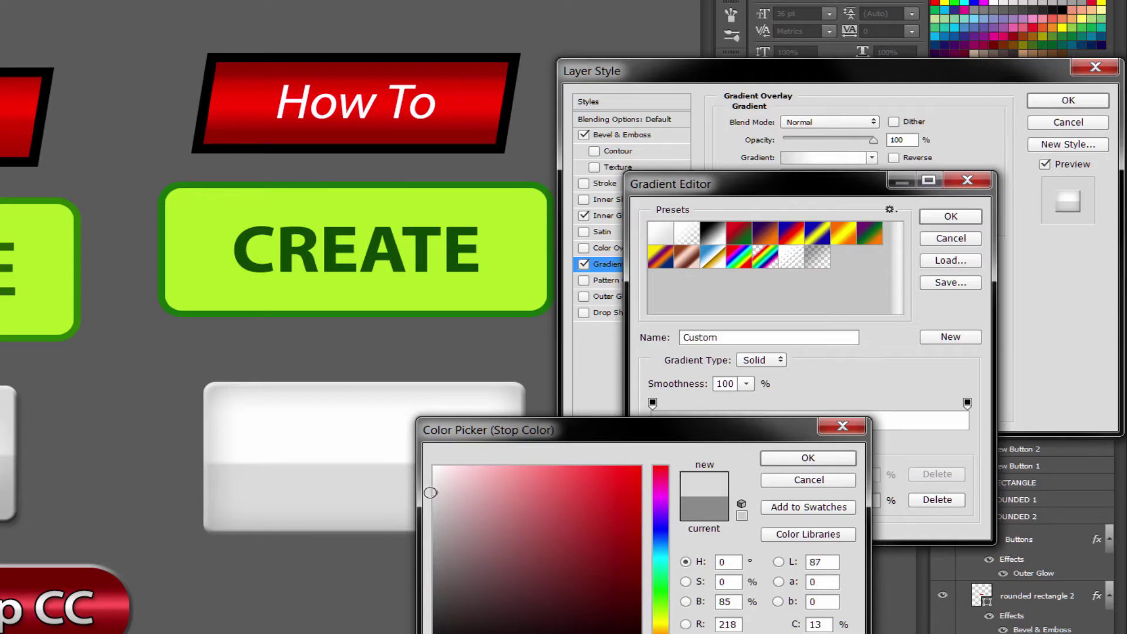
pyautogui.click(813, 458)
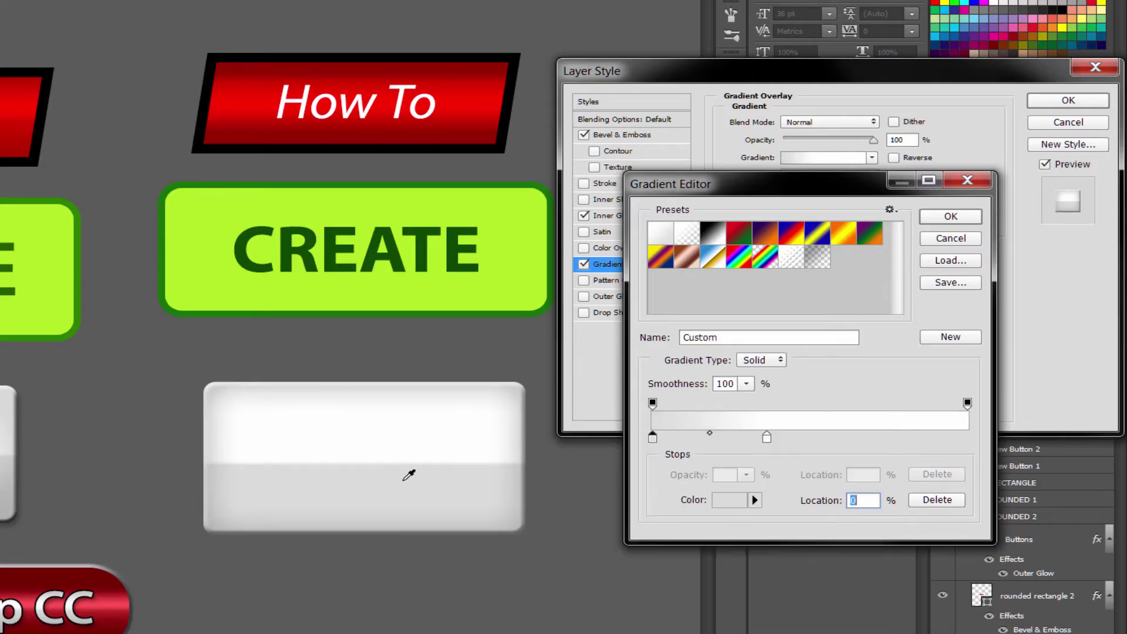
pyautogui.click(950, 216)
# Add a faint Drop Shadow with 10 px distance and 7 px size, and apply the style
pyautogui.click(624, 120)
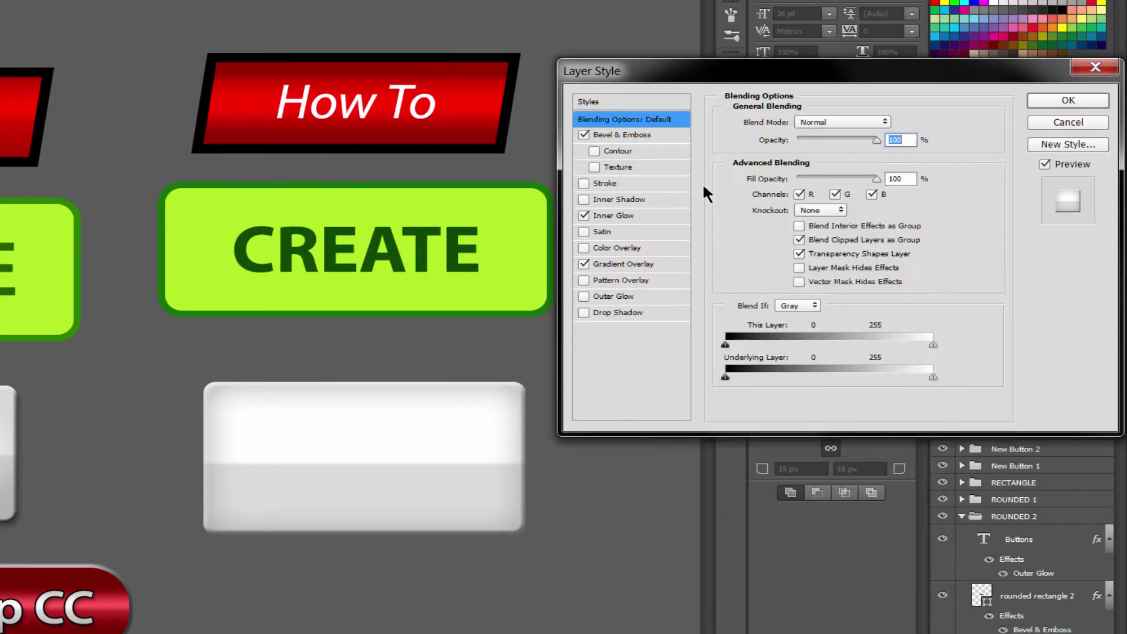
pyautogui.click(584, 313)
pyautogui.click(619, 313)
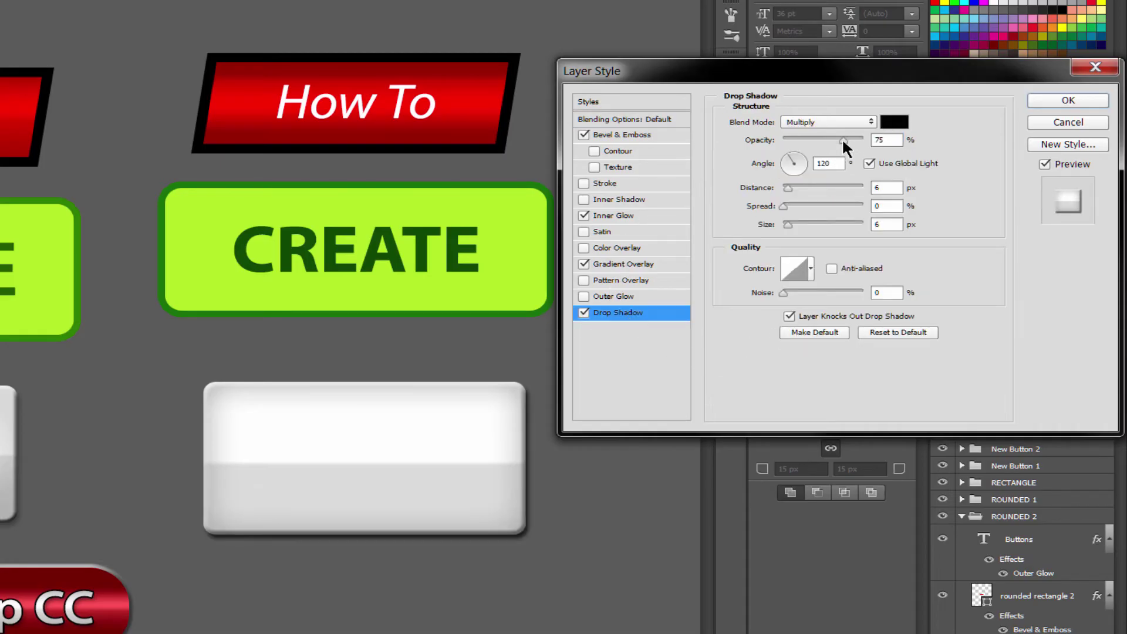
pyautogui.moveTo(841, 137); pyautogui.dragTo(816, 140)
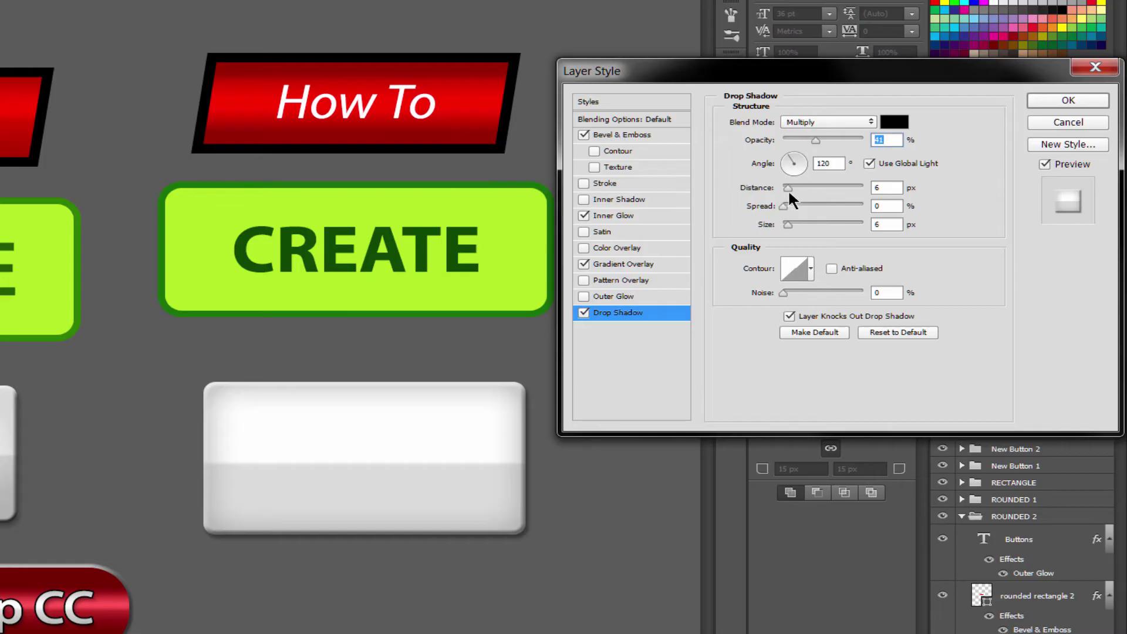
pyautogui.moveTo(788, 189); pyautogui.dragTo(792, 225)
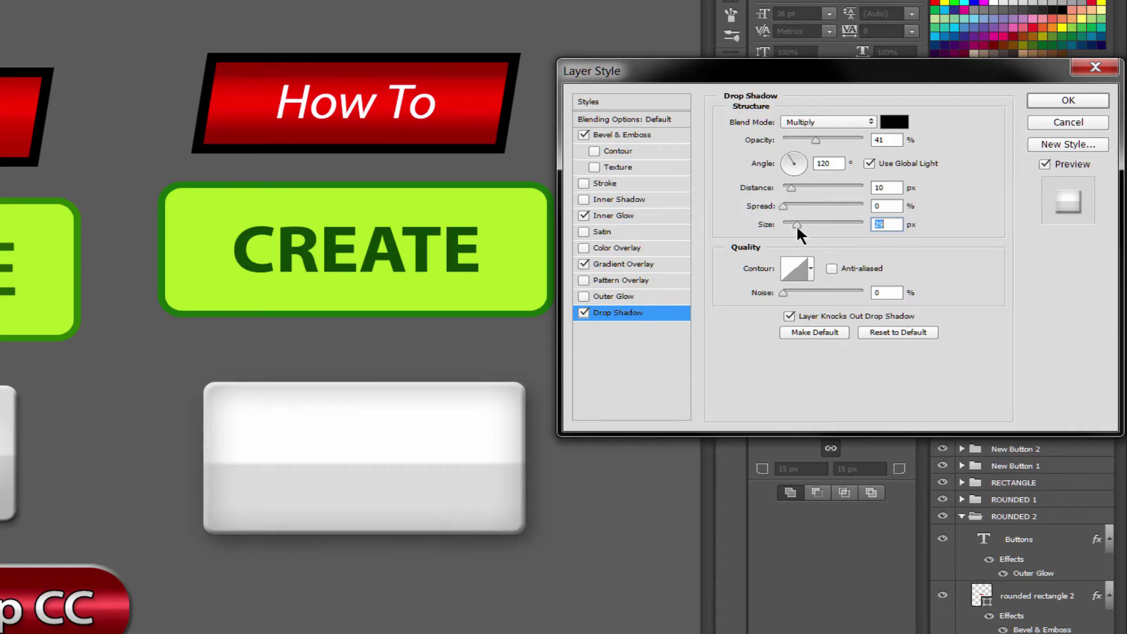
pyautogui.moveTo(798, 225)
pyautogui.mouseDown()
pyautogui.moveTo(787, 224)
pyautogui.moveTo(791, 207)
pyautogui.mouseUp()
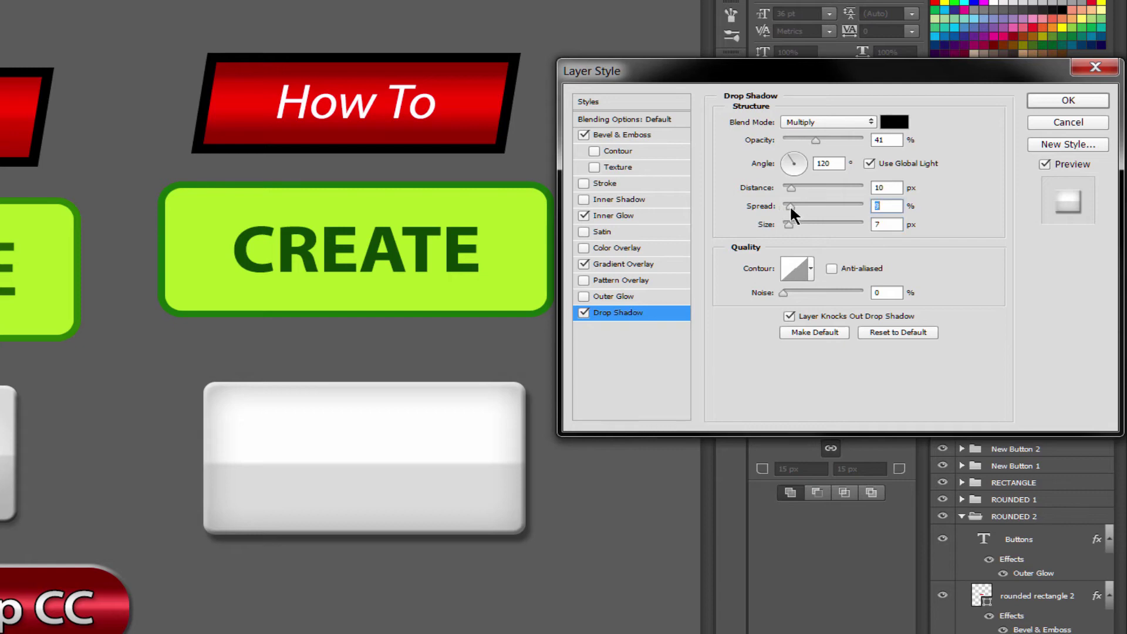
pyautogui.moveTo(816, 140); pyautogui.dragTo(808, 140)
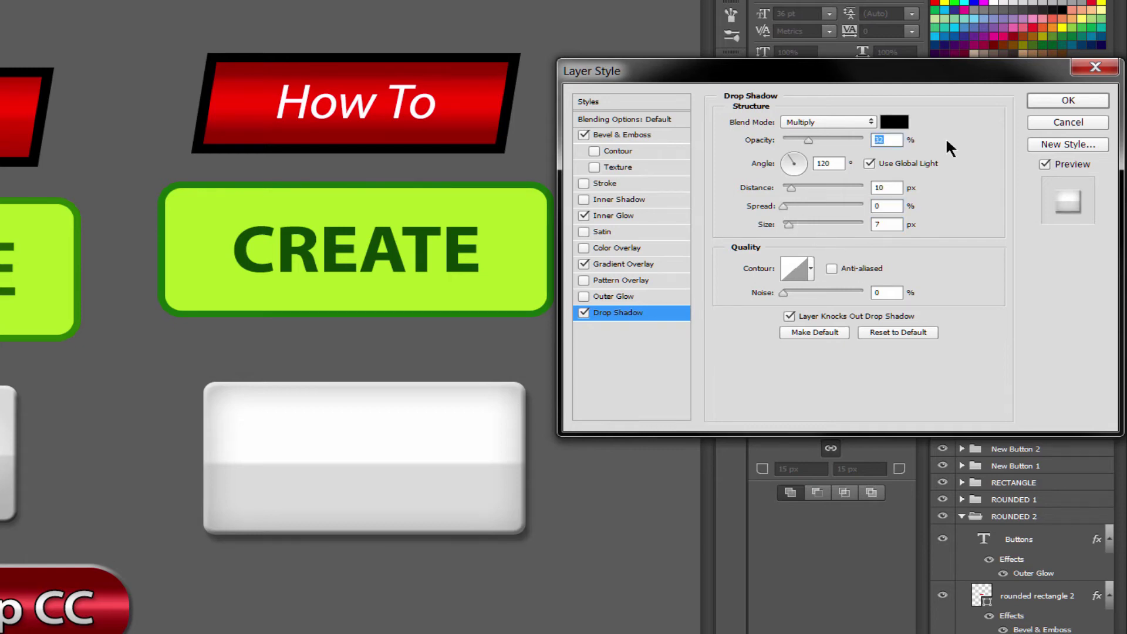
pyautogui.click(1059, 99)
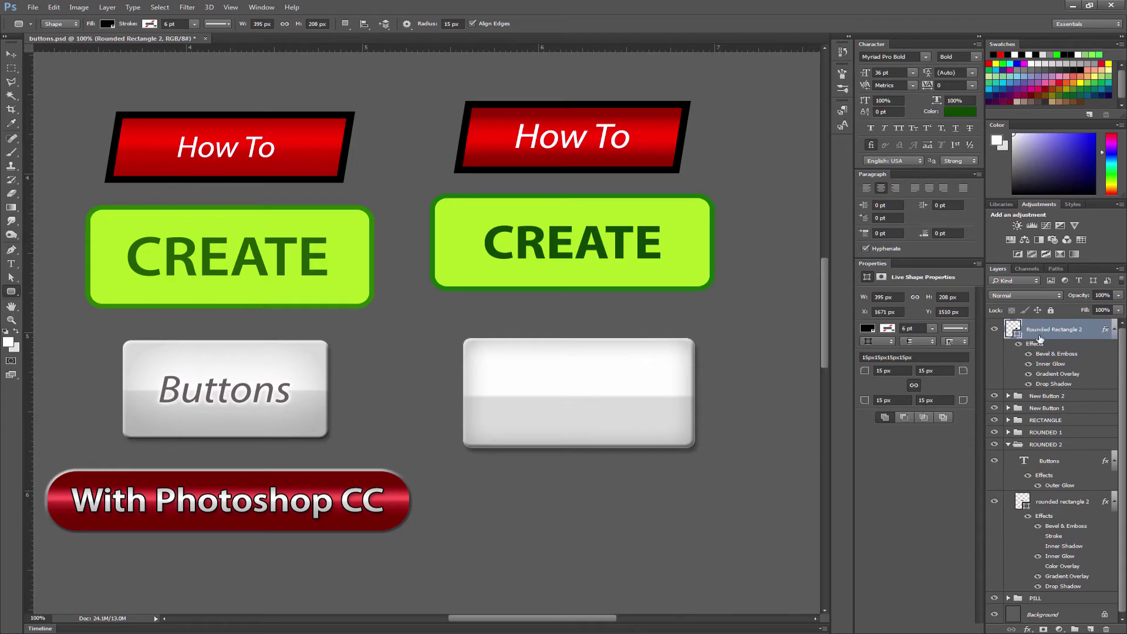
# Group the white button shape and add 'Buttons' text placed onto it
pyautogui.hotkey('ctrl', 'g')
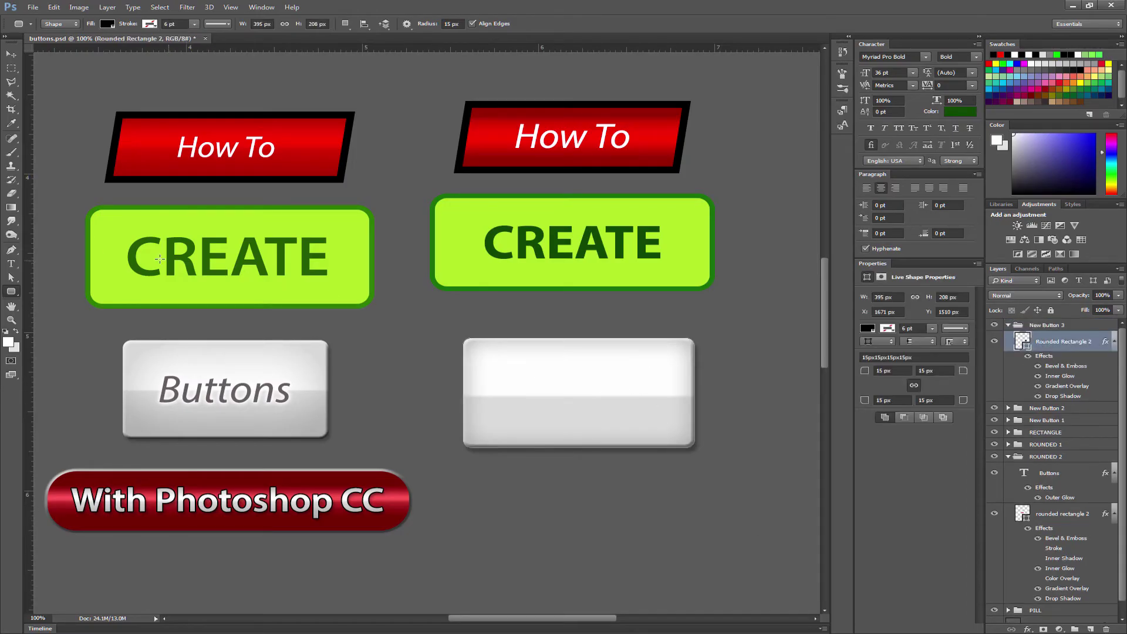
pyautogui.click(11, 264)
pyautogui.click(493, 494)
pyautogui.write('Buttons')
pyautogui.hotkey('ctrl', 'Return')
pyautogui.press('v')
pyautogui.moveTo(490, 456); pyautogui.dragTo(579, 373)
# Scale the Buttons text down to fit the button and set it to Myriad Pro Italic
pyautogui.hotkey('ctrl', 't')
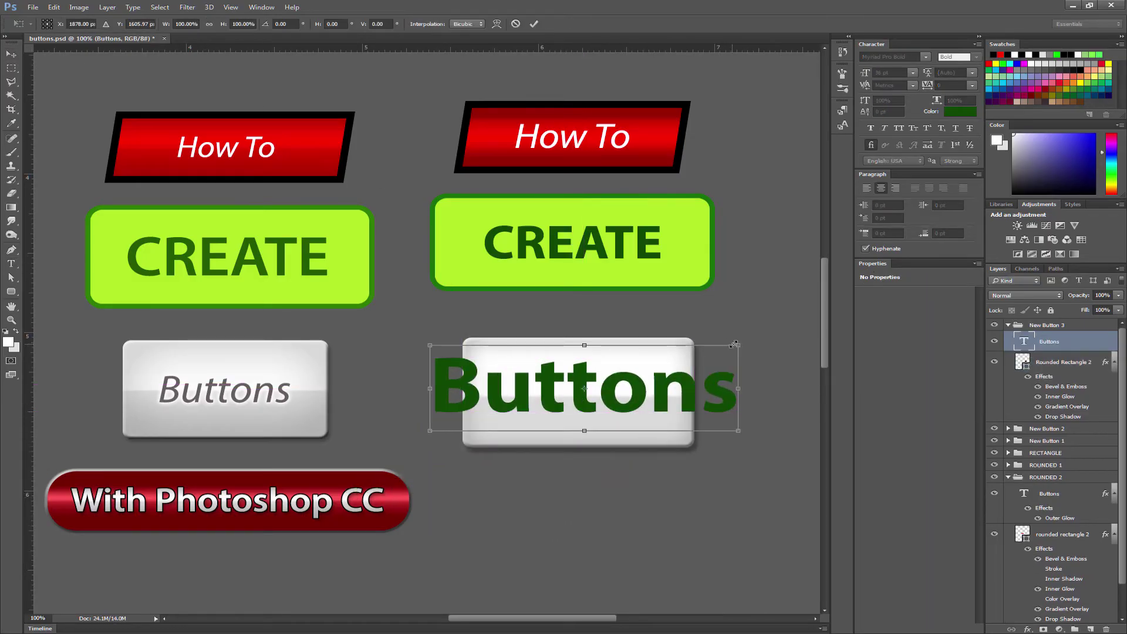
pyautogui.moveTo(734, 344); pyautogui.dragTo(626, 404)
pyautogui.press('Return')
pyautogui.click(976, 57)
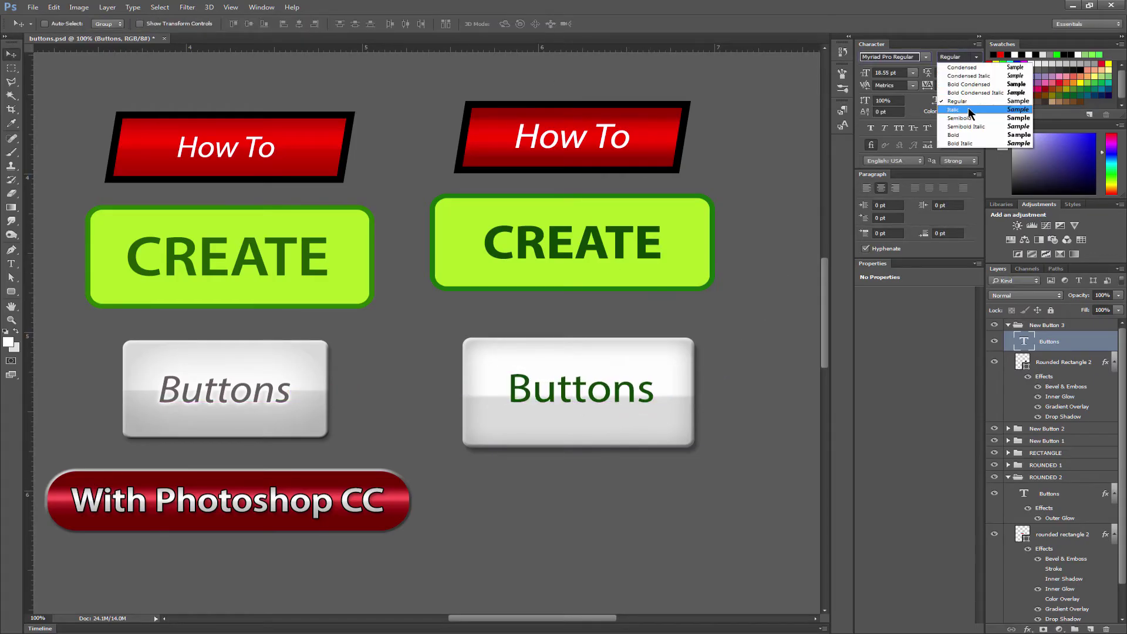
pyautogui.click(967, 109)
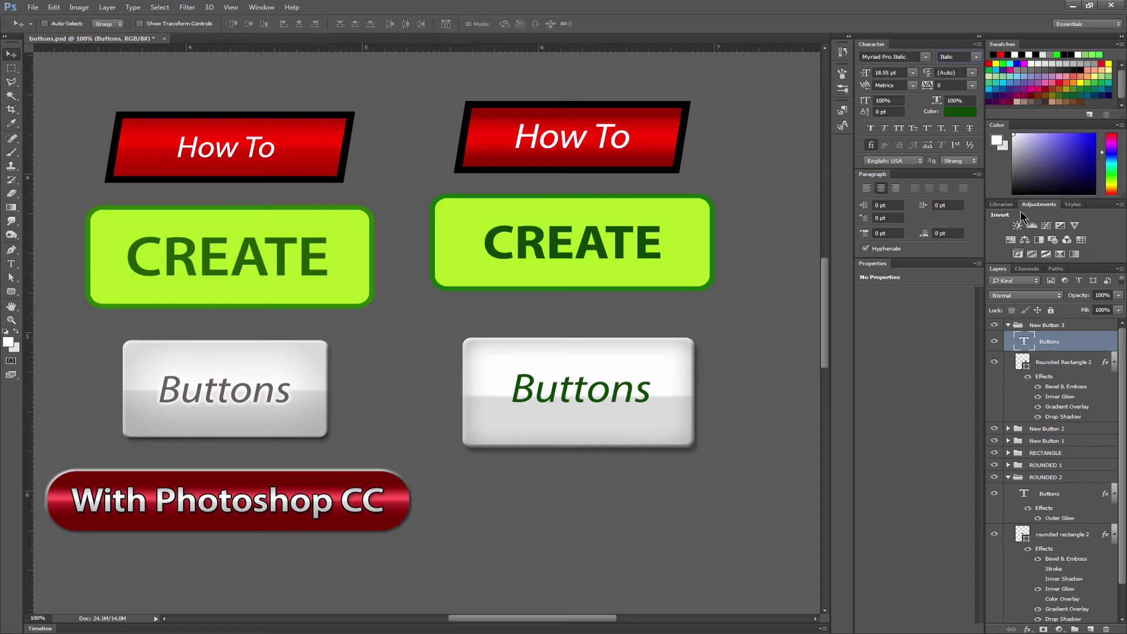
# Add a grey Color Overlay to the new Buttons text
pyautogui.click(1028, 628)
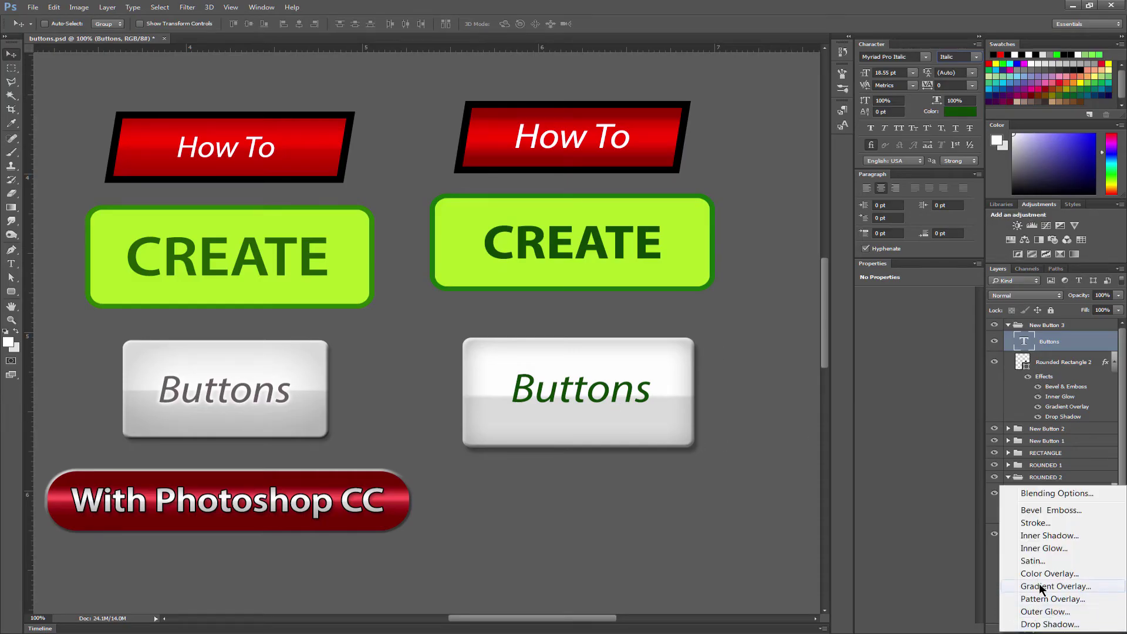
pyautogui.click(1049, 573)
pyautogui.click(883, 392)
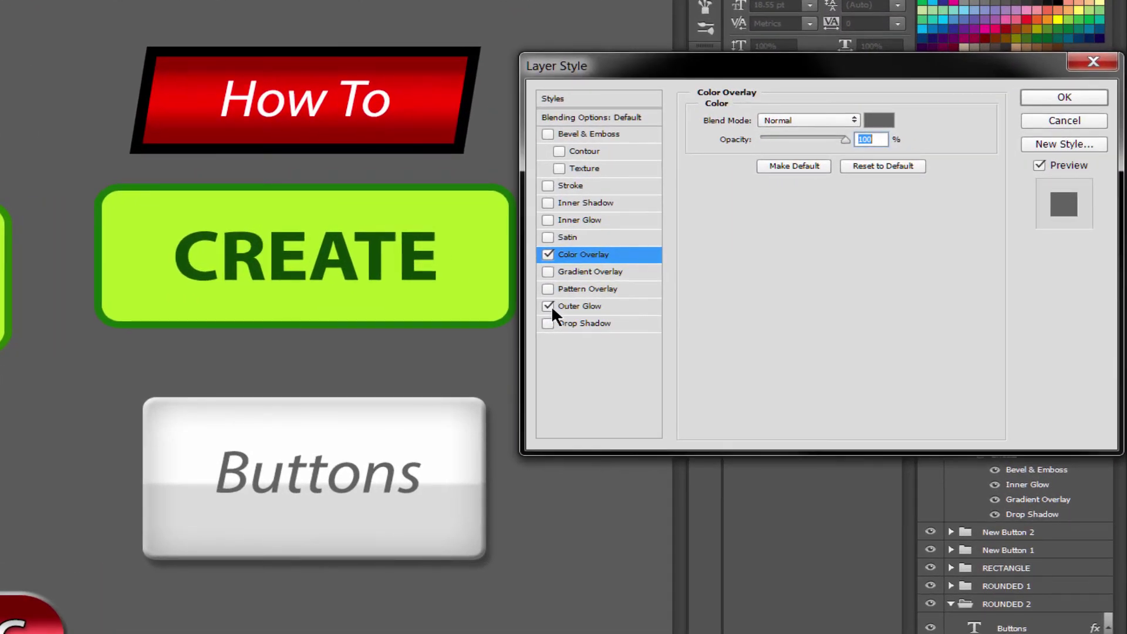
# Add a white Outer Glow at 92% opacity, 37% spread and 10 px size, and apply it
pyautogui.click(736, 276)
pyautogui.click(580, 306)
pyautogui.click(740, 179)
pyautogui.click(774, 476)
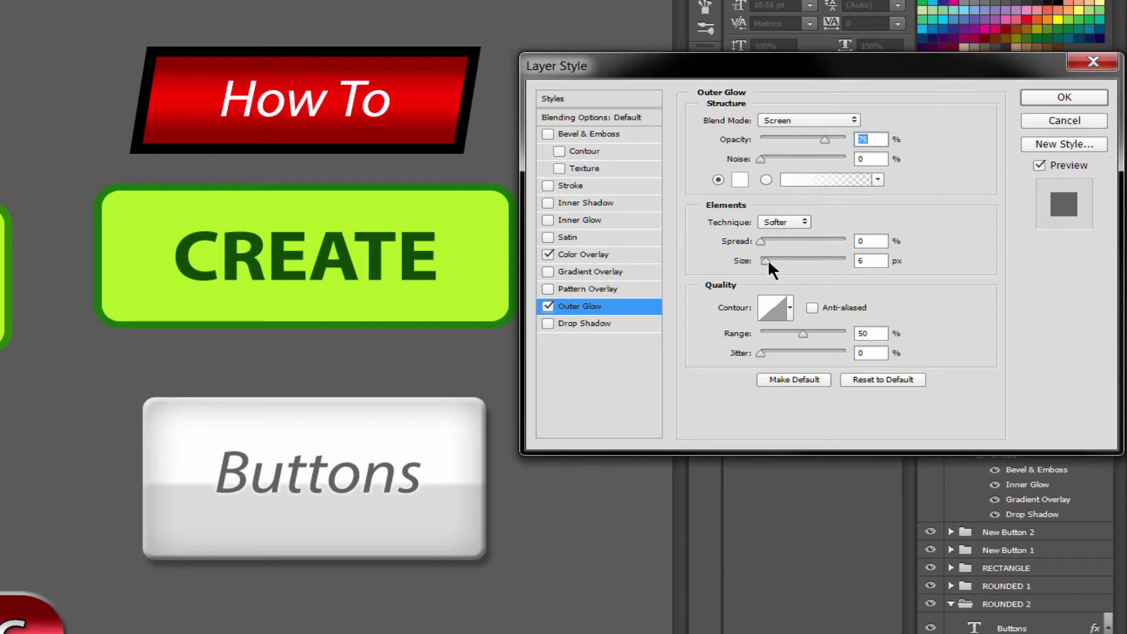
pyautogui.moveTo(765, 260); pyautogui.dragTo(773, 238)
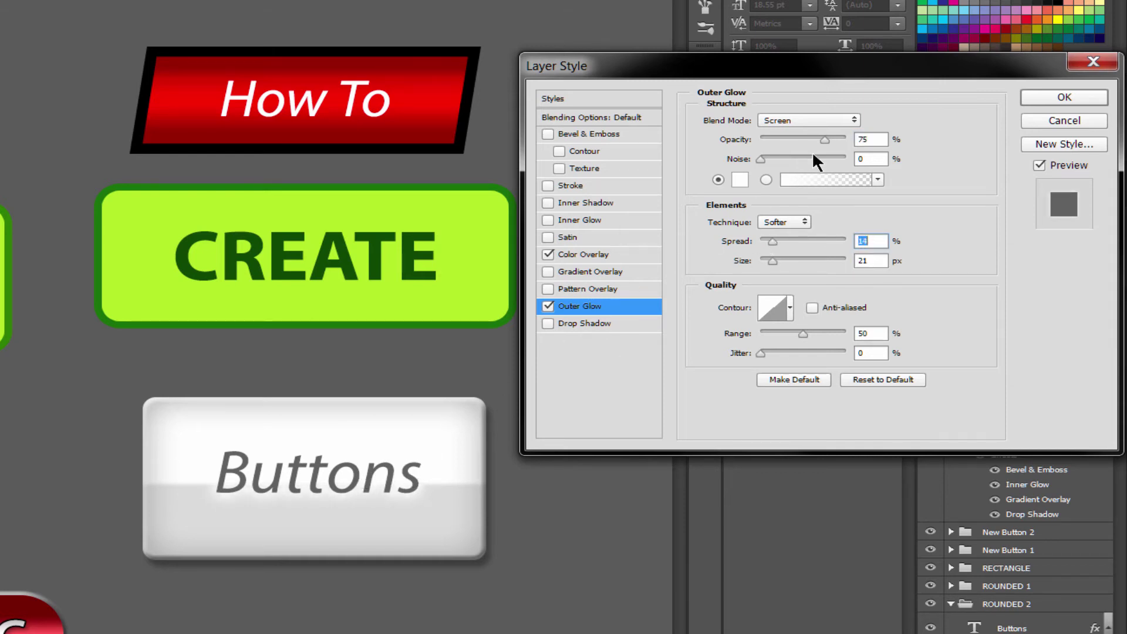
pyautogui.moveTo(824, 140); pyautogui.dragTo(830, 138)
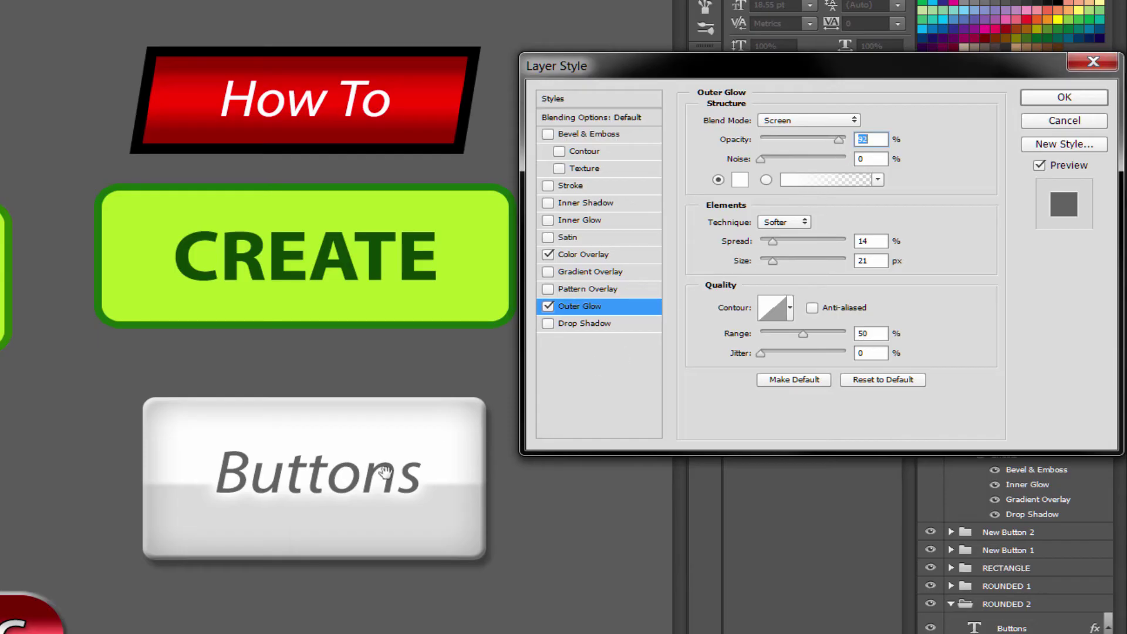
pyautogui.moveTo(772, 260); pyautogui.dragTo(769, 260)
pyautogui.moveTo(772, 241); pyautogui.dragTo(775, 240)
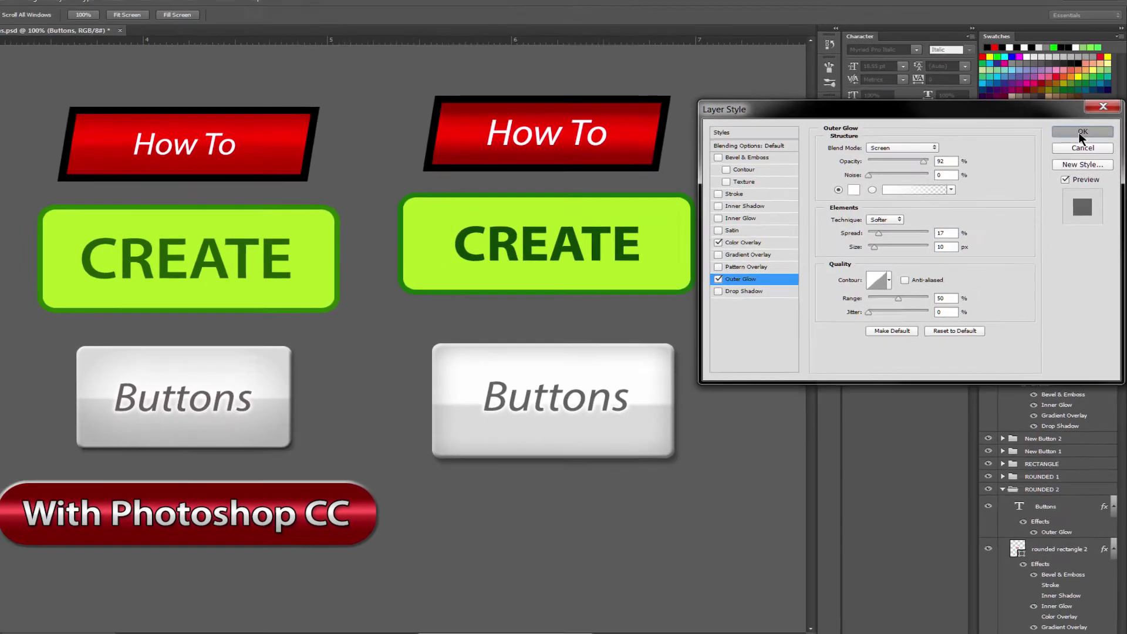
pyautogui.click(1065, 96)
pyautogui.click(1058, 394)
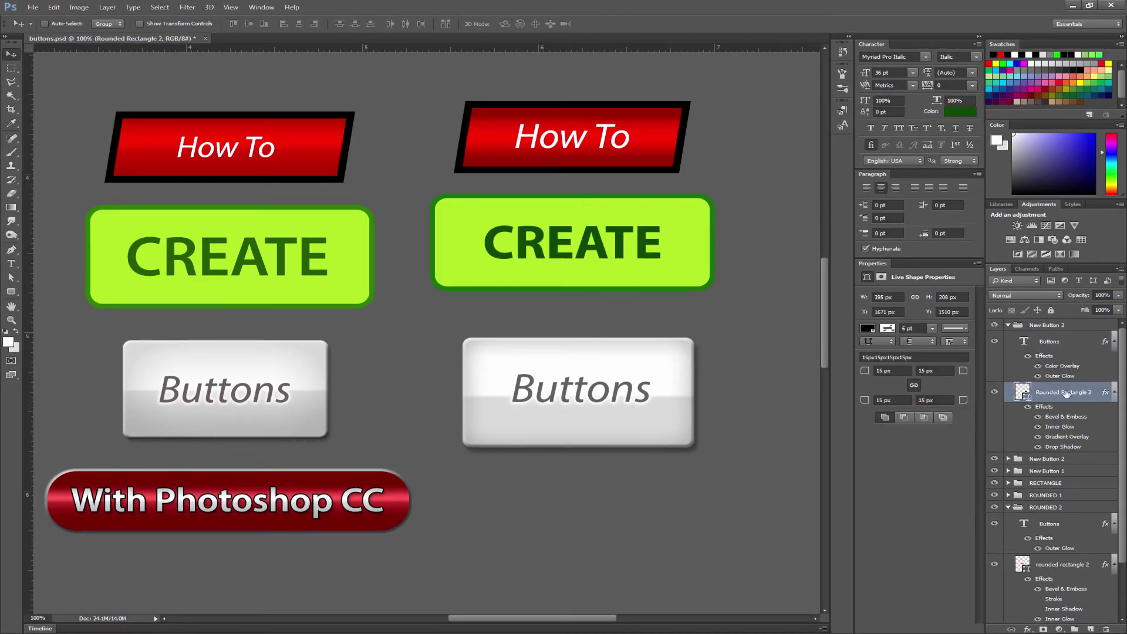
# Shrink the white button shape and centre the Buttons label horizontally on it
pyautogui.hotkey('ctrl', 't')
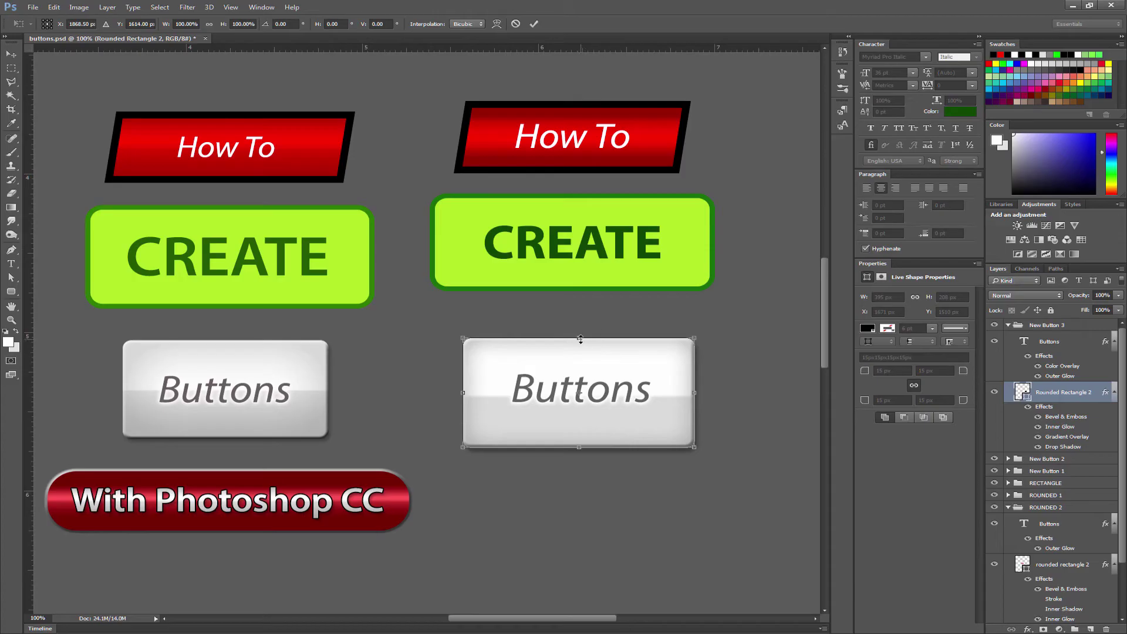
pyautogui.moveTo(580, 339); pyautogui.dragTo(582, 358)
pyautogui.moveTo(579, 446); pyautogui.dragTo(581, 422)
pyautogui.moveTo(694, 395); pyautogui.dragTo(682, 390)
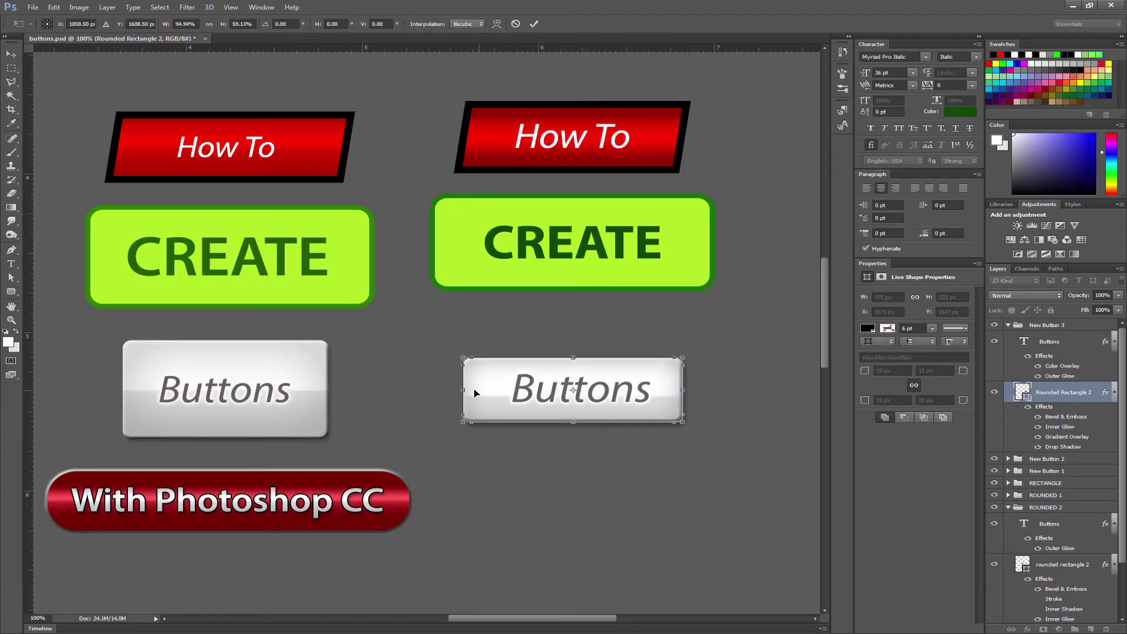
pyautogui.moveTo(476, 392); pyautogui.dragTo(475, 392)
pyautogui.click(534, 23)
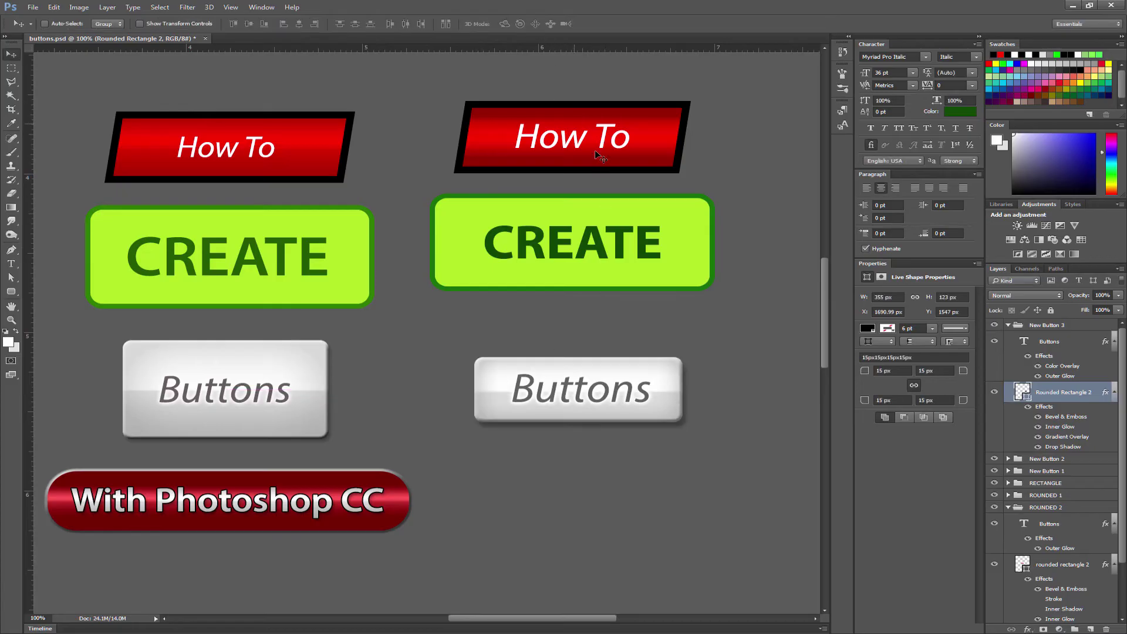
pyautogui.keyDown('ctrl'); pyautogui.click(1062, 348); pyautogui.keyUp('ctrl')
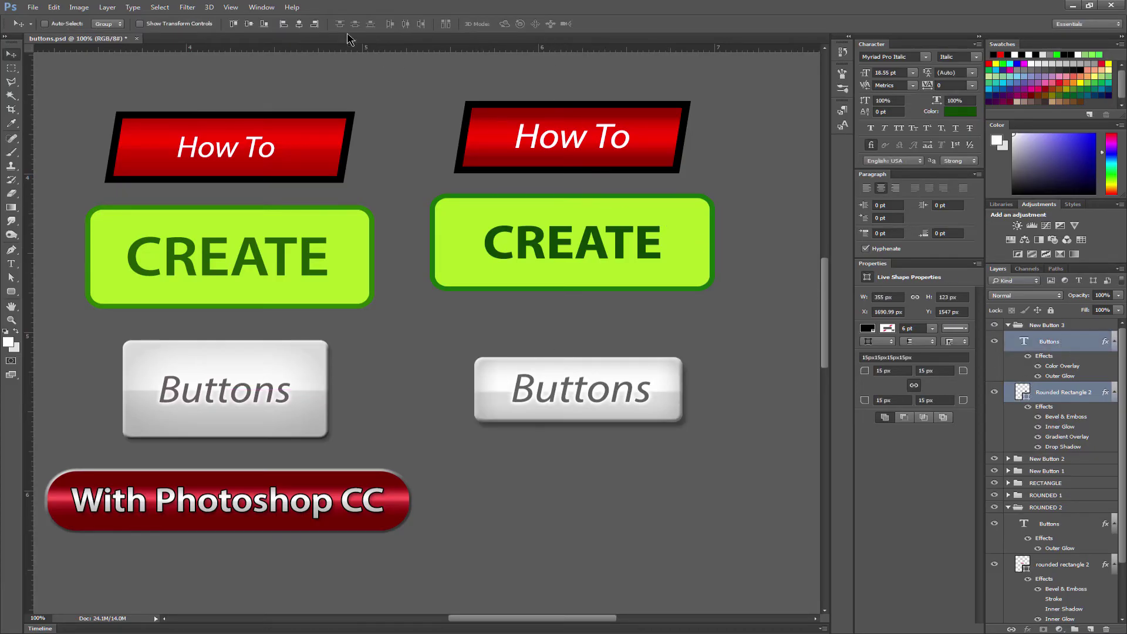
pyautogui.click(298, 24)
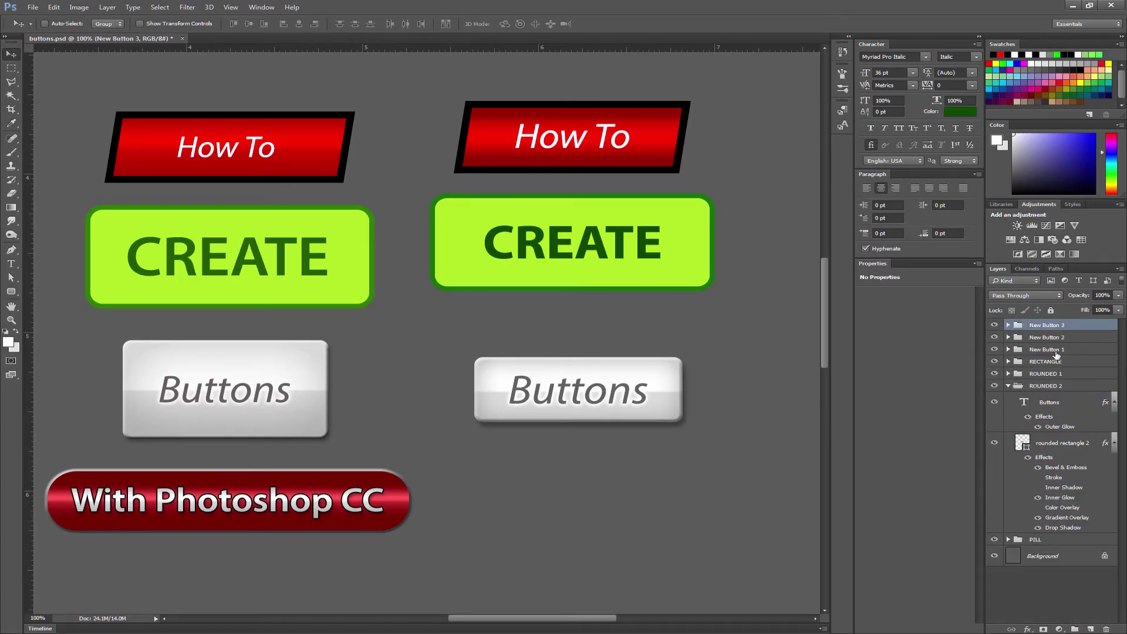
# Move the three new button groups right and down into a column beside the originals
pyautogui.keyDown('shift'); pyautogui.click(1056, 351); pyautogui.keyUp('shift')
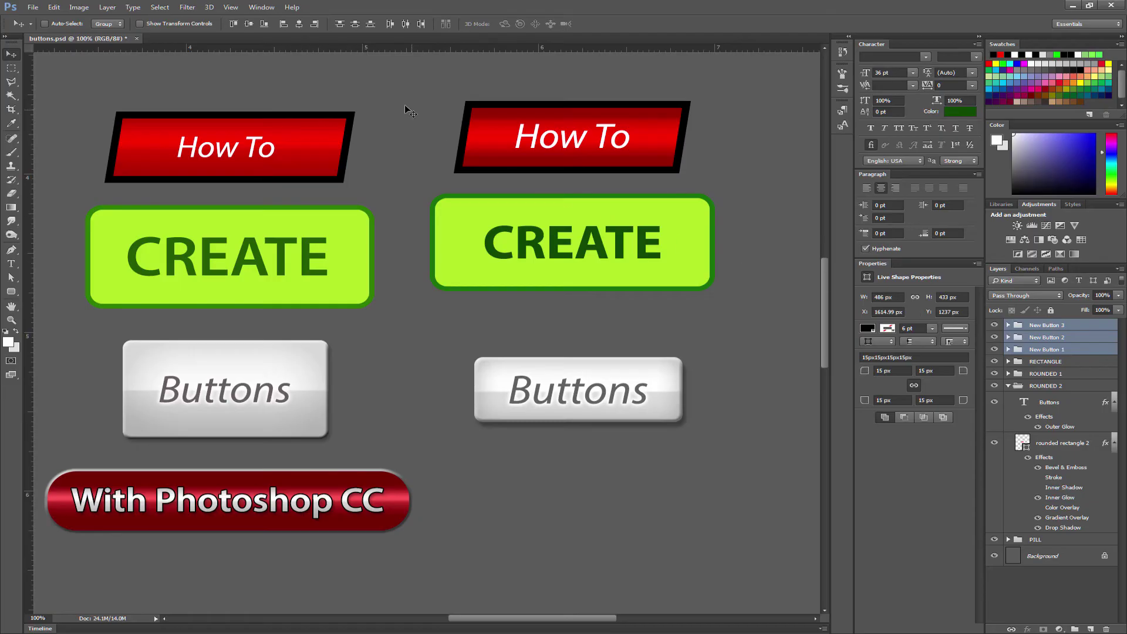
pyautogui.hotkey('shift', 'Left')
pyautogui.moveTo(625, 392); pyautogui.dragTo(681, 413)
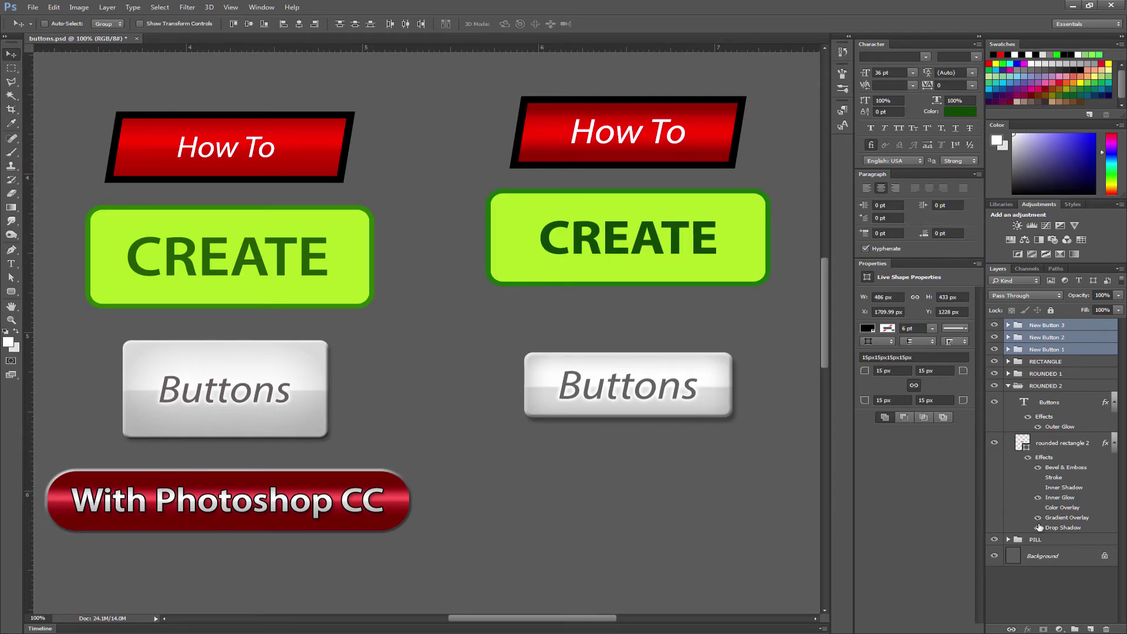
pyautogui.click(1047, 327)
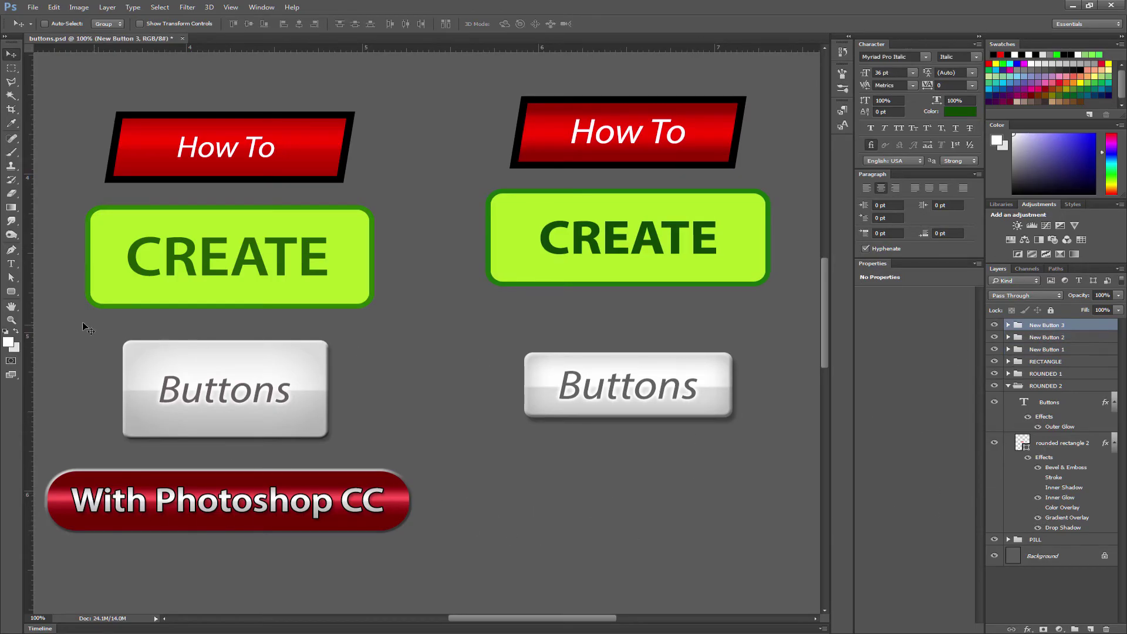
pyautogui.click(11, 292)
# Draw a pill shape with 50 px corner radius below the right-hand Buttons copy
pyautogui.click(449, 24)
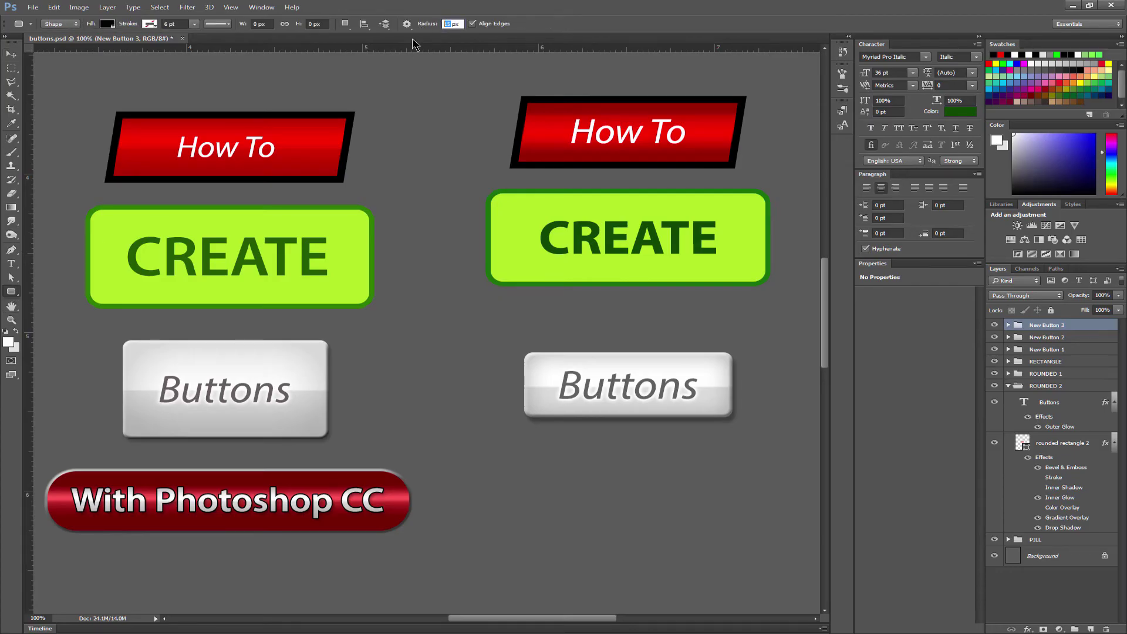
pyautogui.write('50')
pyautogui.press('Return')
pyautogui.moveTo(496, 464); pyautogui.dragTo(786, 512)
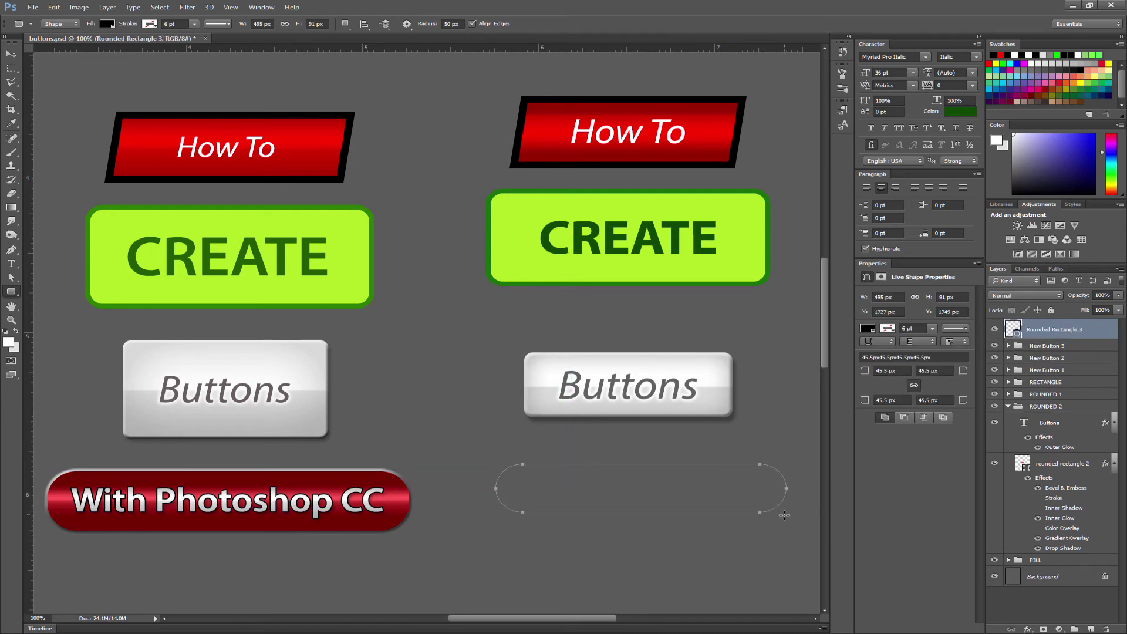
# Give the pill a Color Overlay, a Drop Shadow and an Outer Bevel
pyautogui.click(1028, 628)
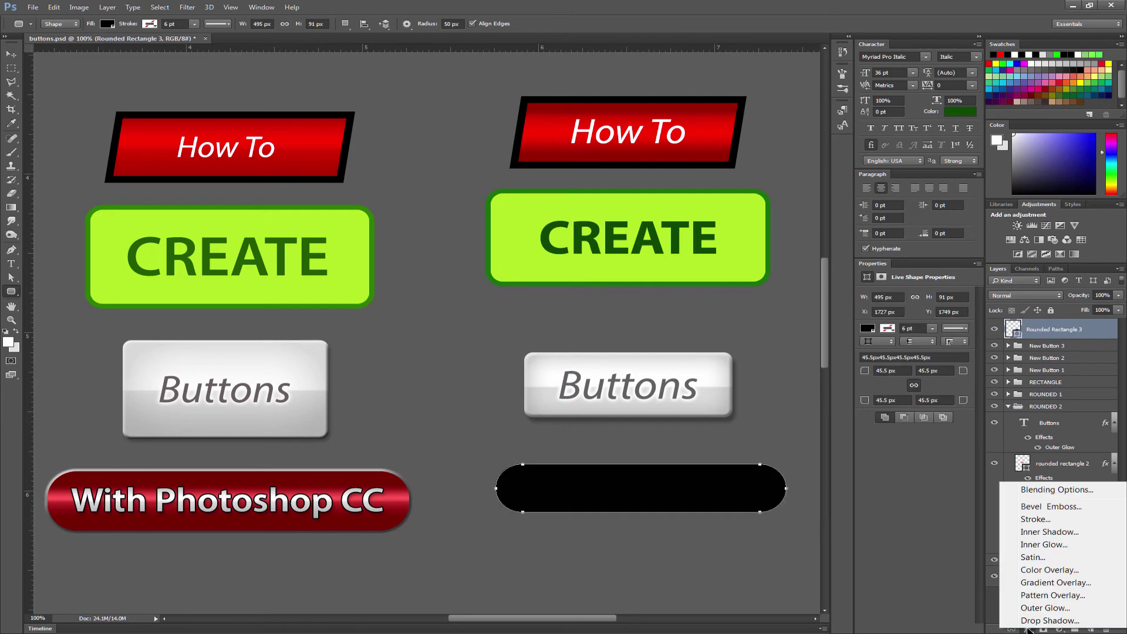
pyautogui.click(1053, 567)
pyautogui.click(759, 288)
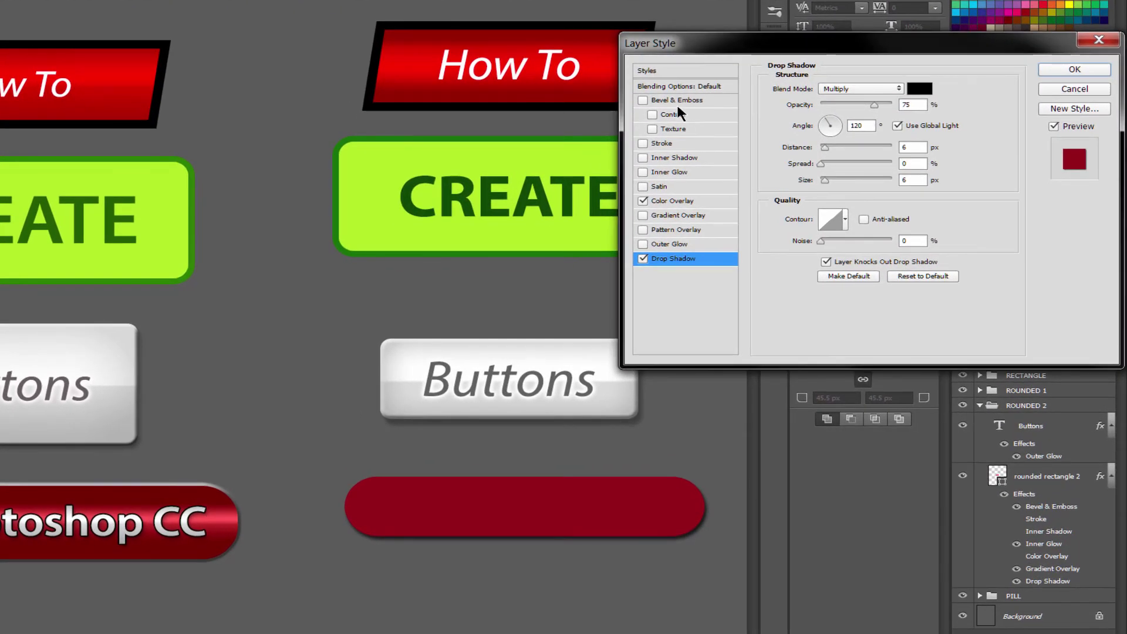
pyautogui.click(678, 103)
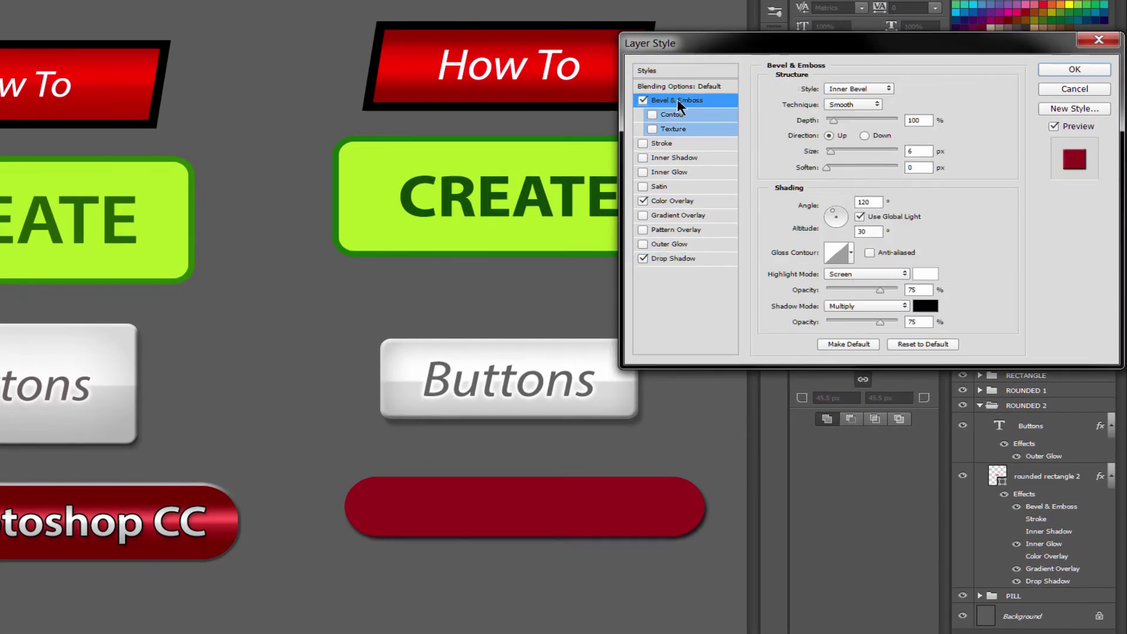
pyautogui.click(859, 88)
pyautogui.click(859, 101)
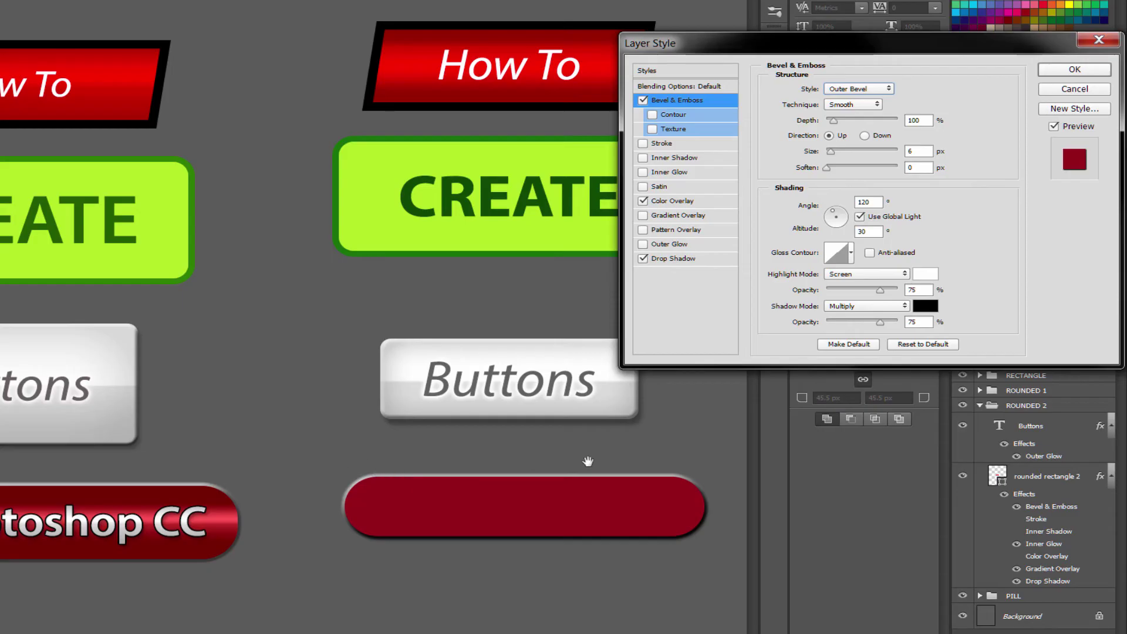
pyautogui.click(1066, 70)
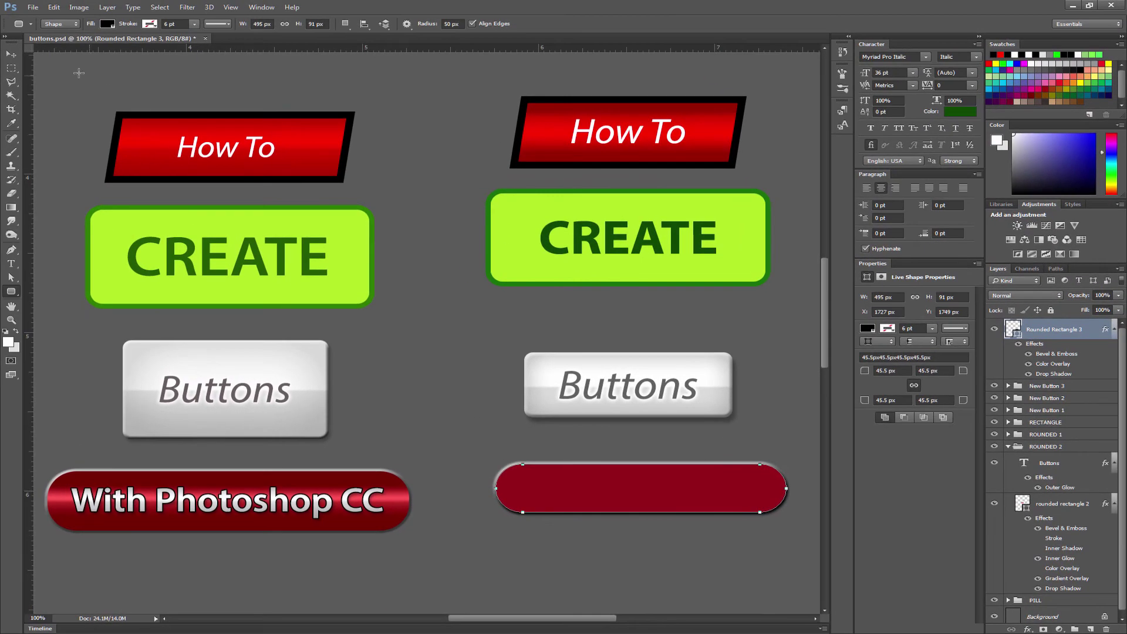
# Nudge the pill slightly left and down beneath the right-hand Buttons copy
pyautogui.press('v')
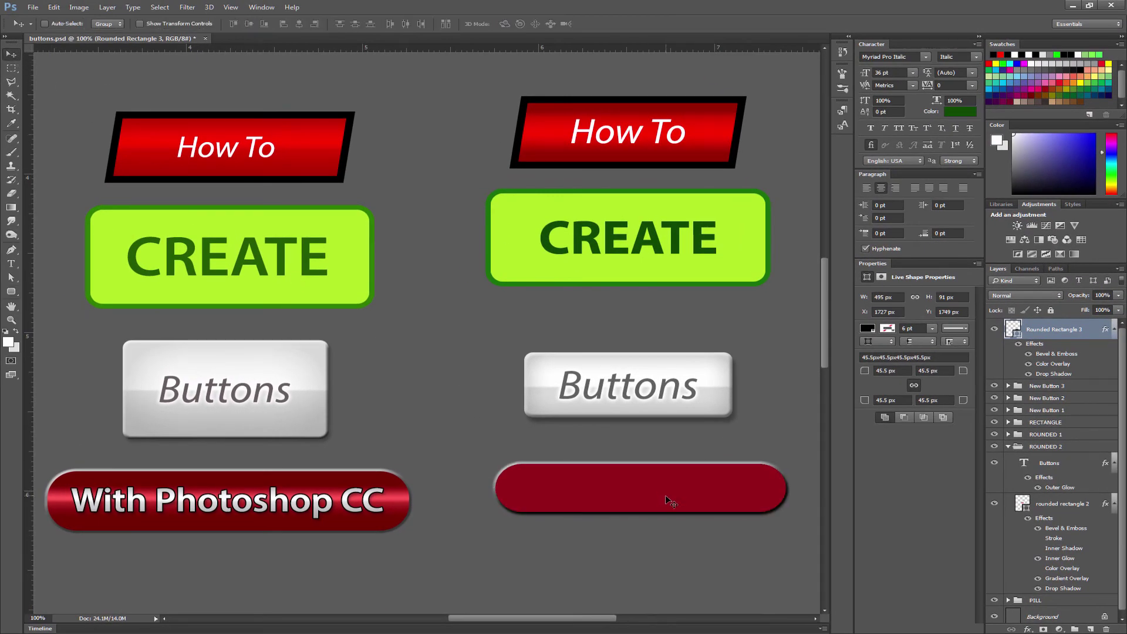
pyautogui.moveTo(646, 500)
pyautogui.mouseDown()
pyautogui.moveTo(632, 510)
pyautogui.moveTo(662, 495)
pyautogui.mouseUp()
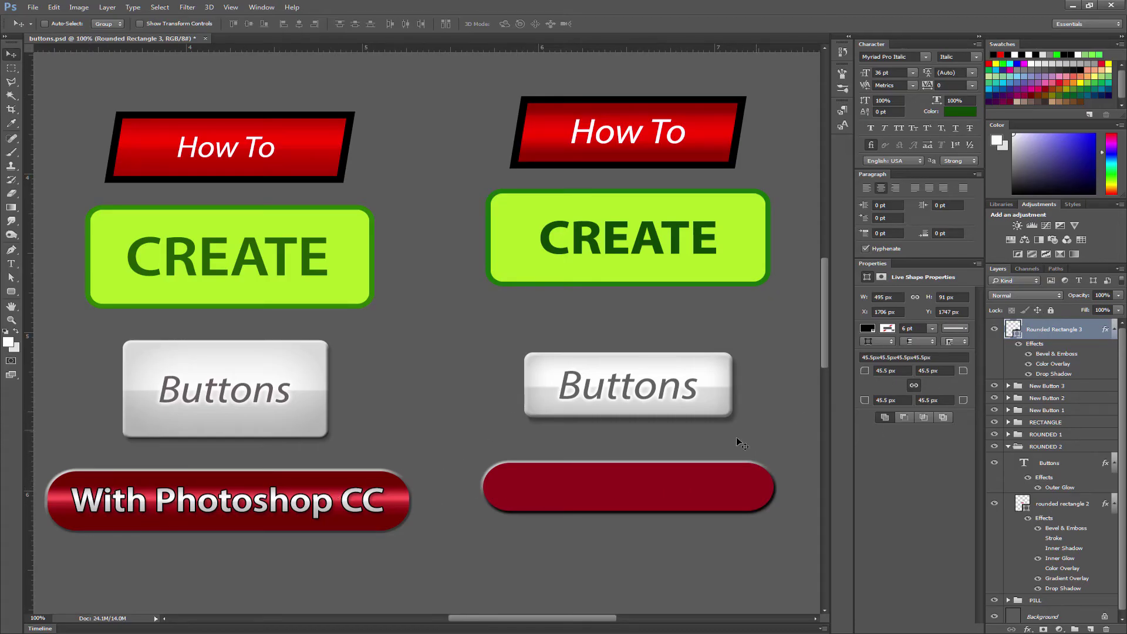
# Duplicate the pill layer, name the copy 'overlay' and hide its effects
pyautogui.rightClick(1045, 334)
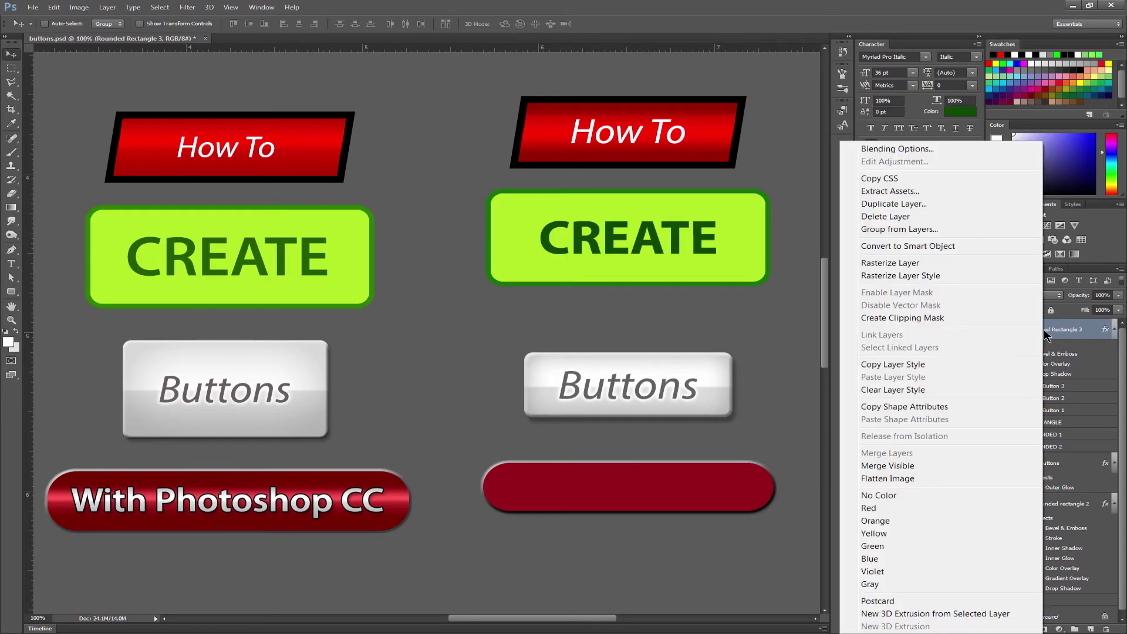
pyautogui.click(903, 204)
pyautogui.click(667, 191)
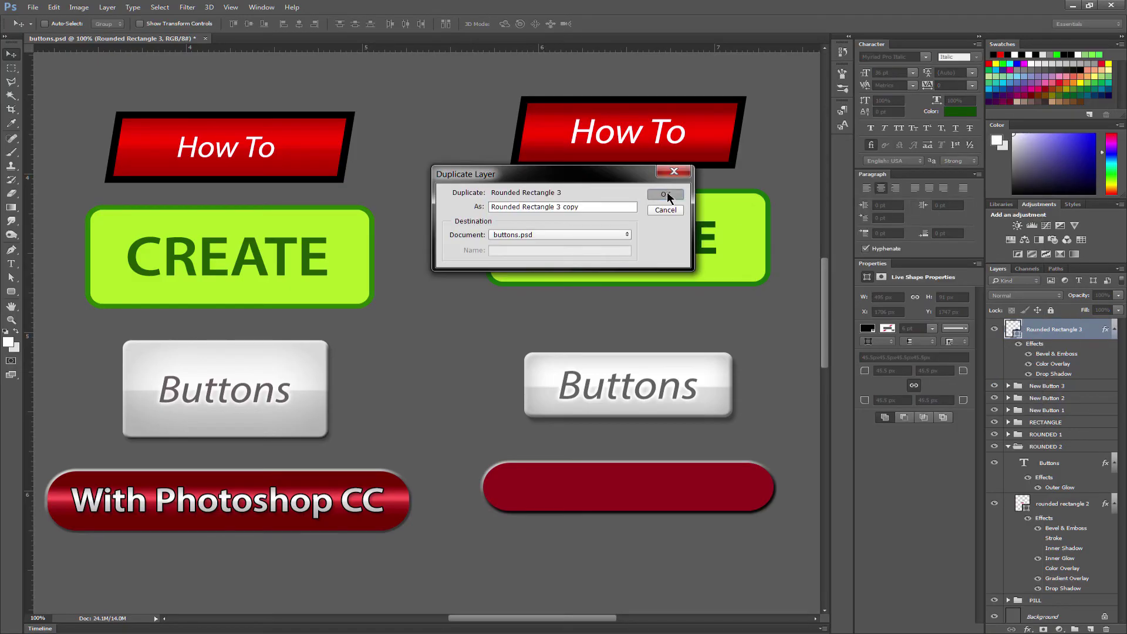
pyautogui.doubleClick(1045, 330)
pyautogui.write('ov')
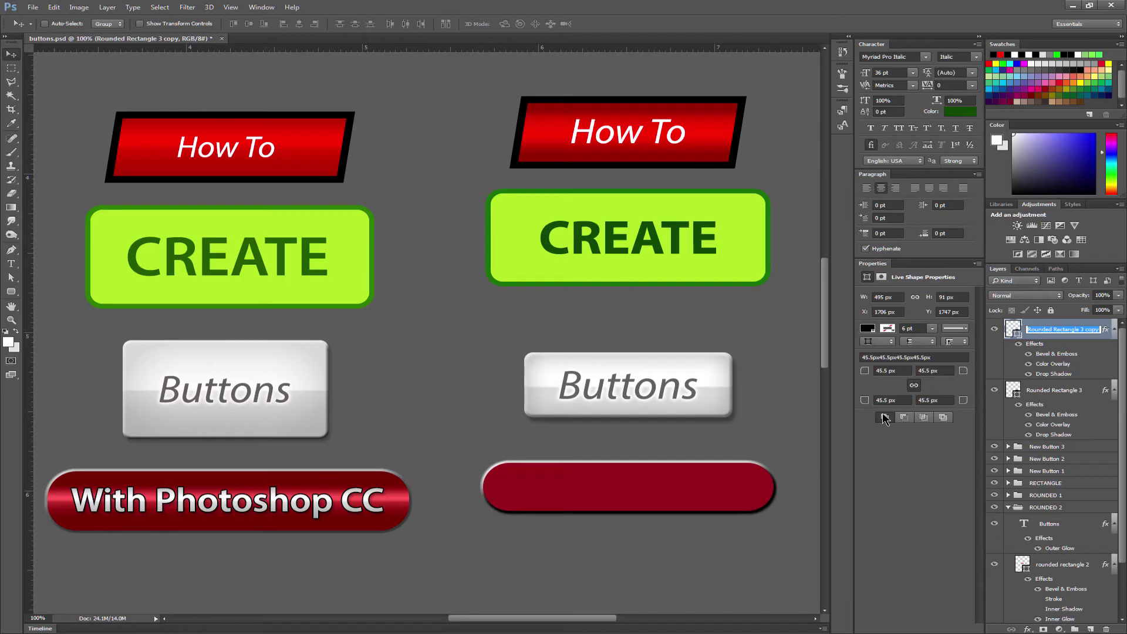
pyautogui.write('erlay')
pyautogui.press('Return')
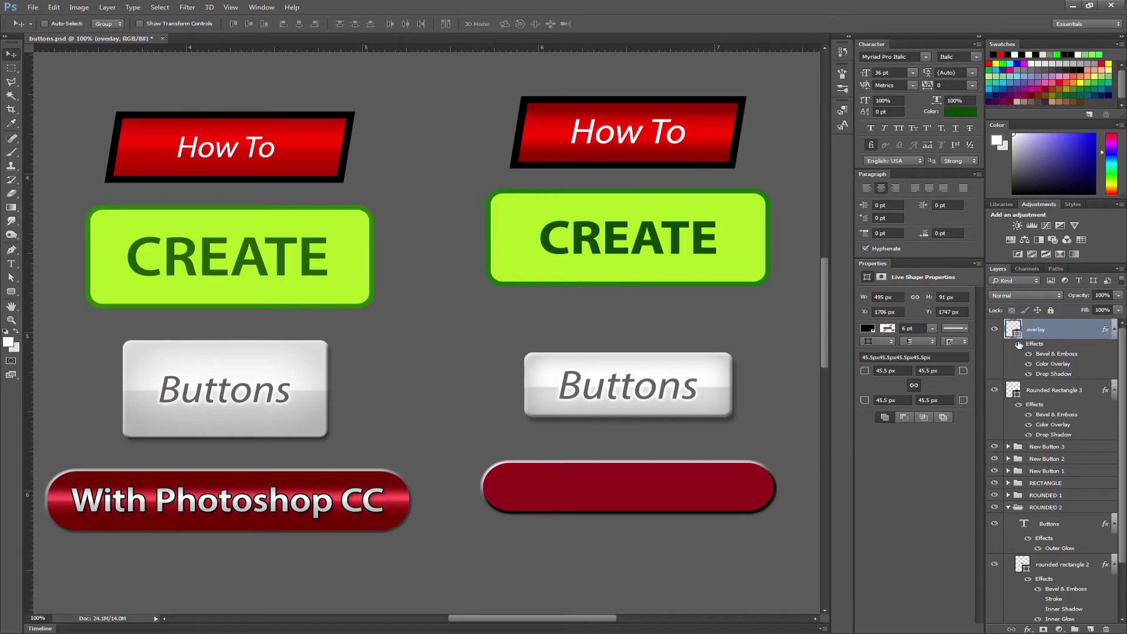
pyautogui.click(1020, 345)
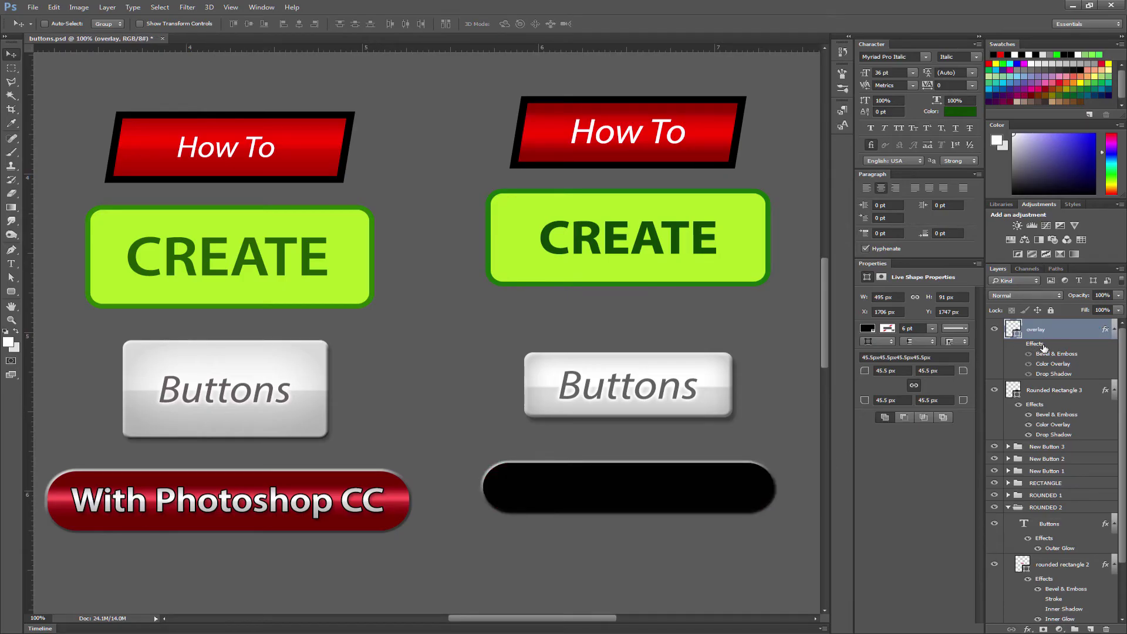
pyautogui.click(1008, 507)
# Put the overlay layer into its own group named 'overlay'
pyautogui.hotkey('ctrl', 'g')
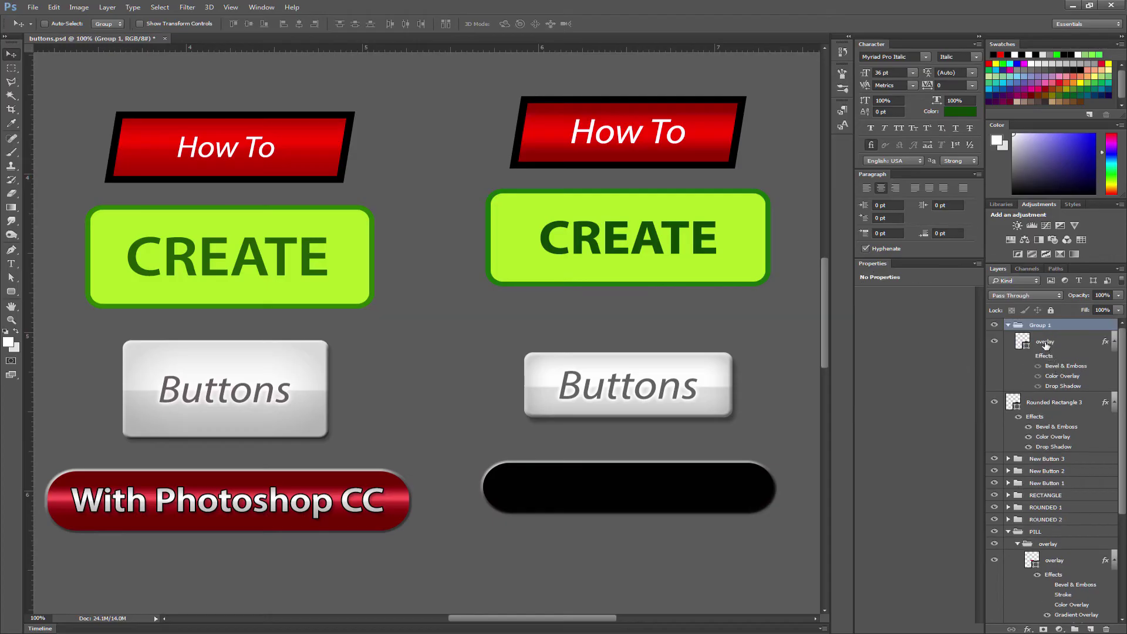
pyautogui.doubleClick(1039, 324)
pyautogui.write('overlay')
pyautogui.press('Return')
pyautogui.click(1007, 325)
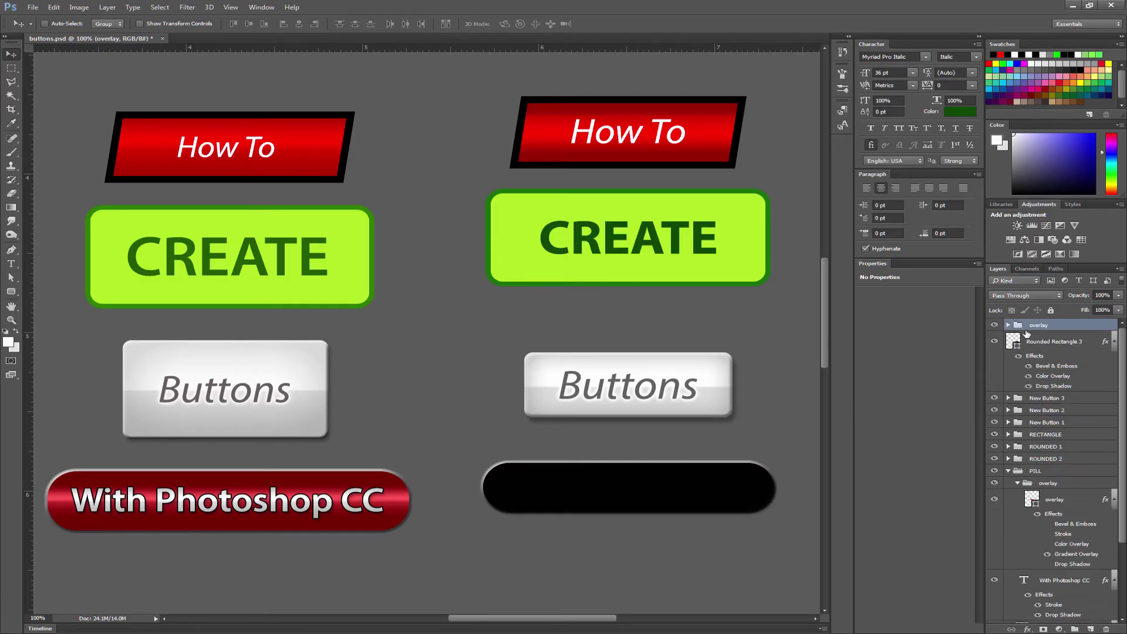
# Group the overlay group with Rounded Rectangle 3 as New Button 4 and re-enable the overlay's effects
pyautogui.keyDown('shift'); pyautogui.click(1049, 347); pyautogui.keyUp('shift')
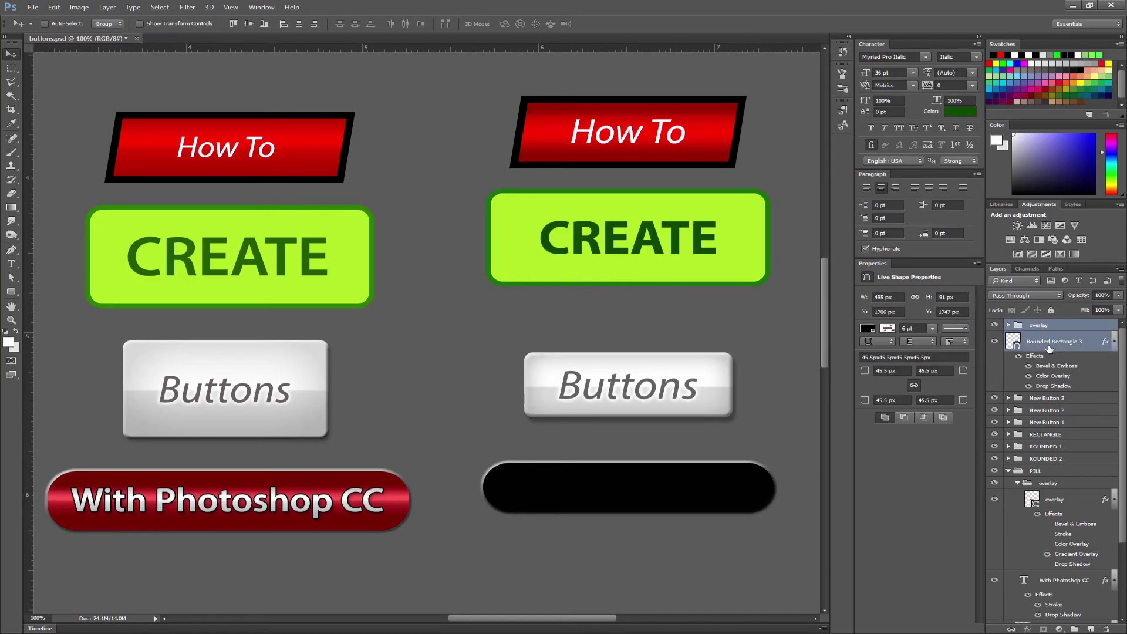
pyautogui.hotkey('ctrl', 'g')
pyautogui.click(1017, 337)
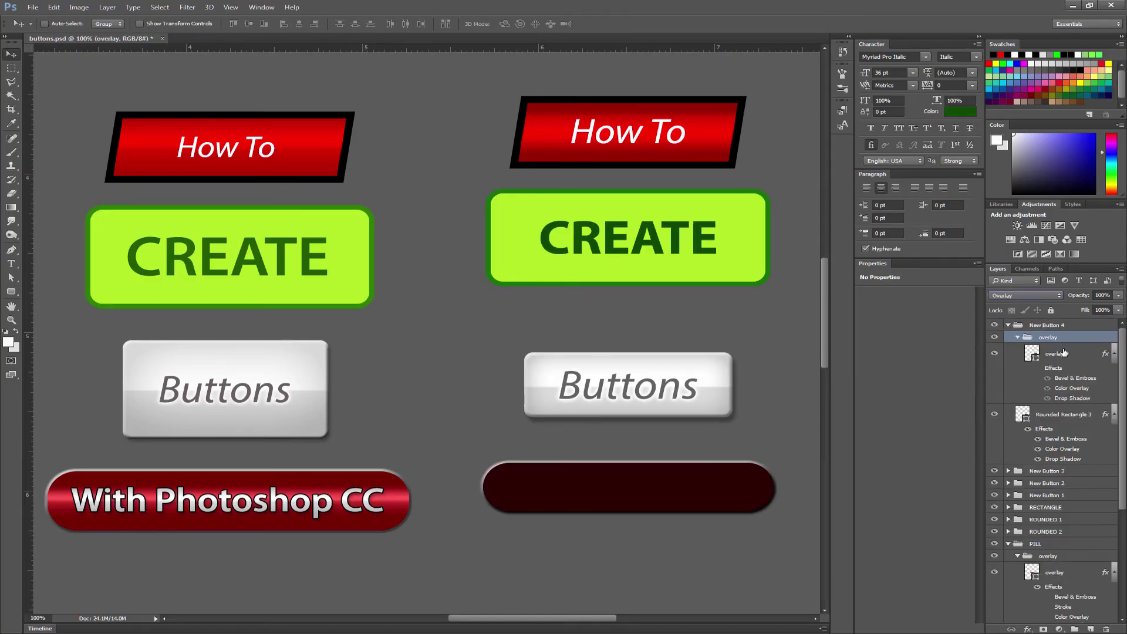
pyautogui.click(1063, 354)
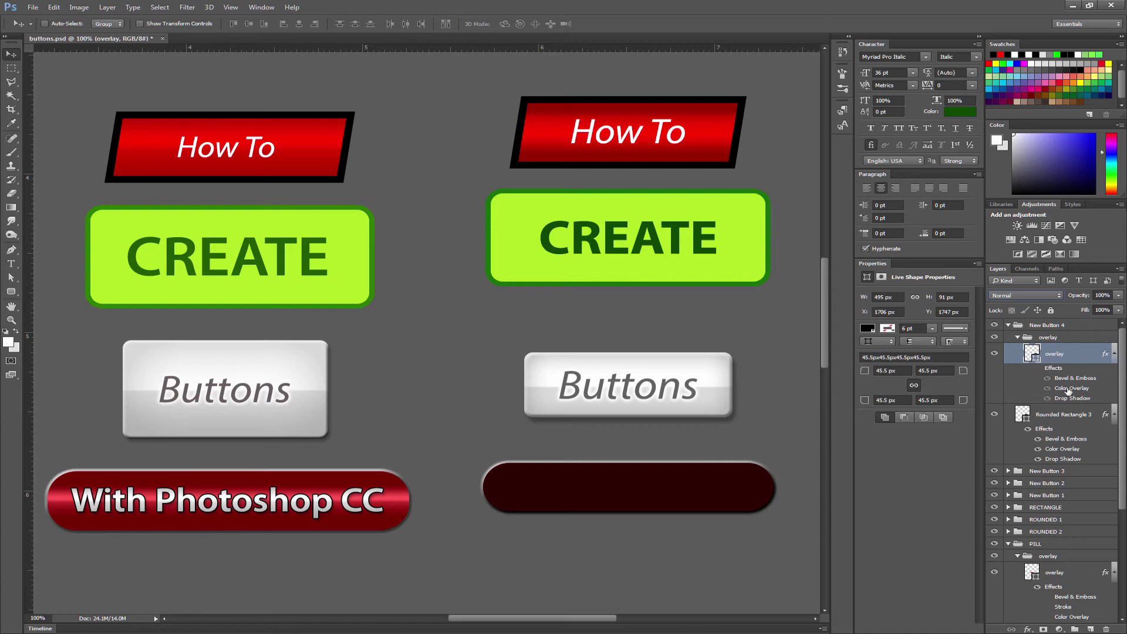
pyautogui.click(1036, 369)
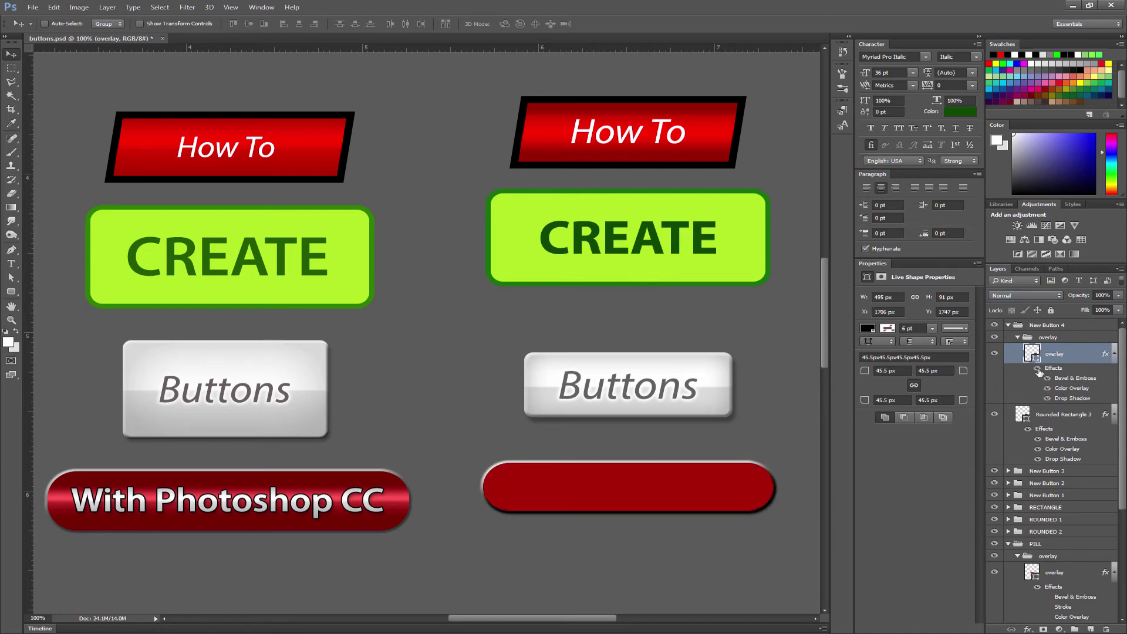
# Replace the overlay layer's effects with a black-white-black Gradient Overlay, white stop at 63%
pyautogui.doubleClick(1053, 369)
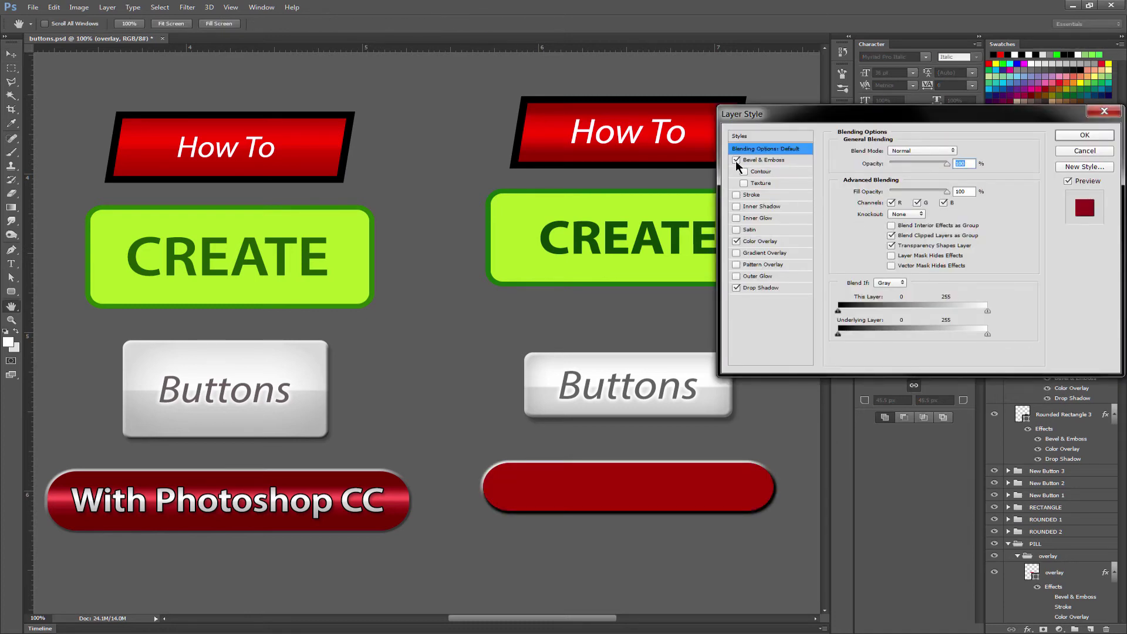
pyautogui.click(736, 241)
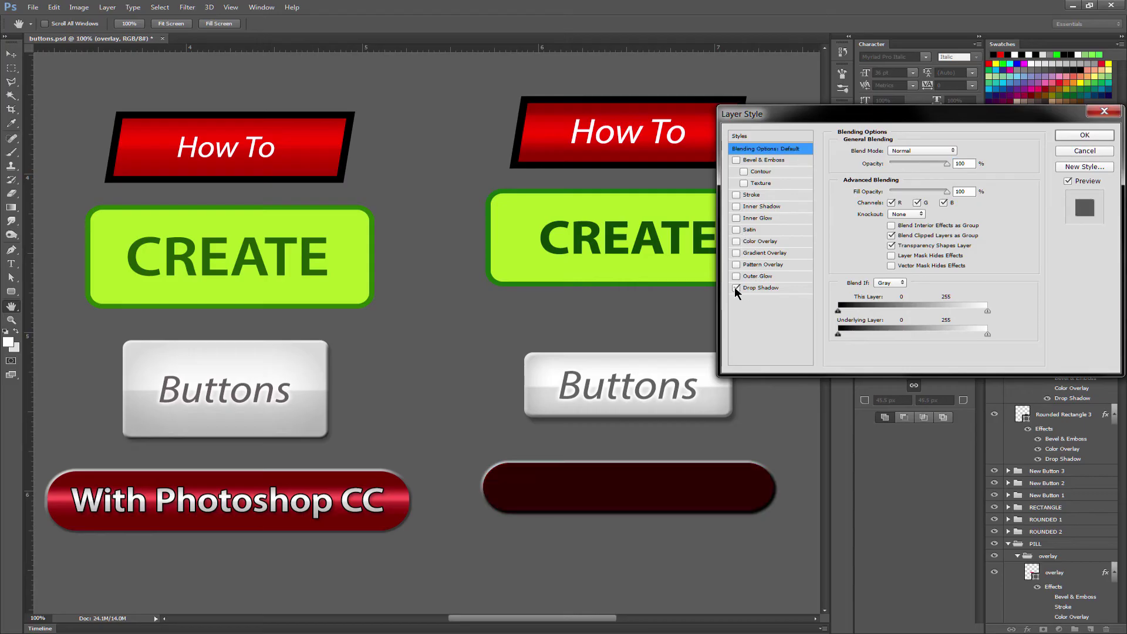
pyautogui.click(737, 288)
pyautogui.click(736, 253)
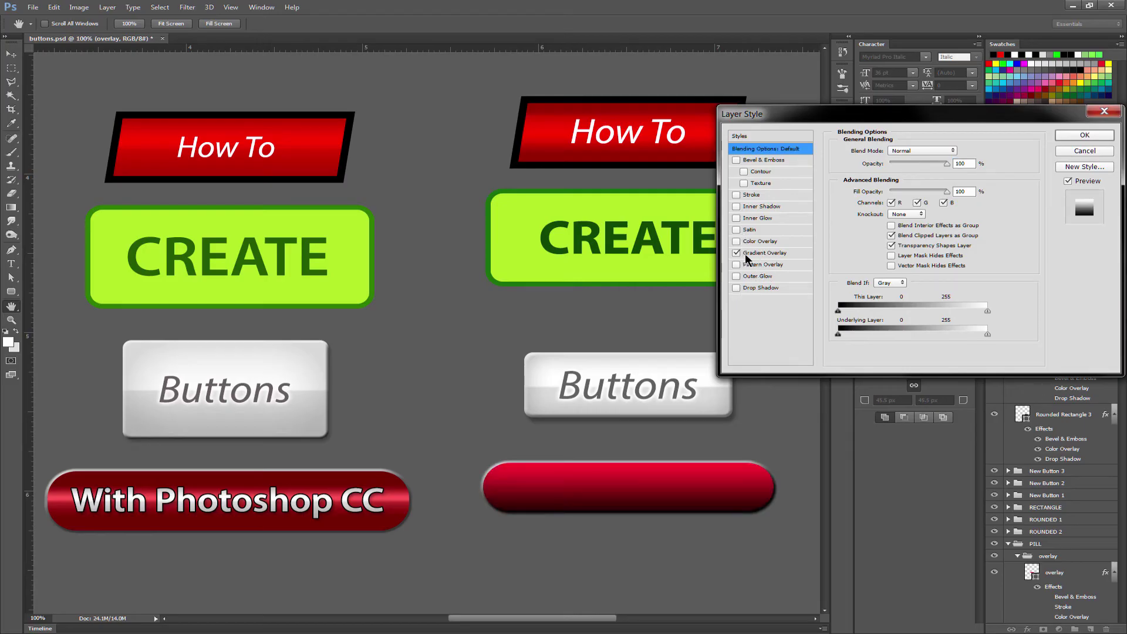
pyautogui.click(769, 253)
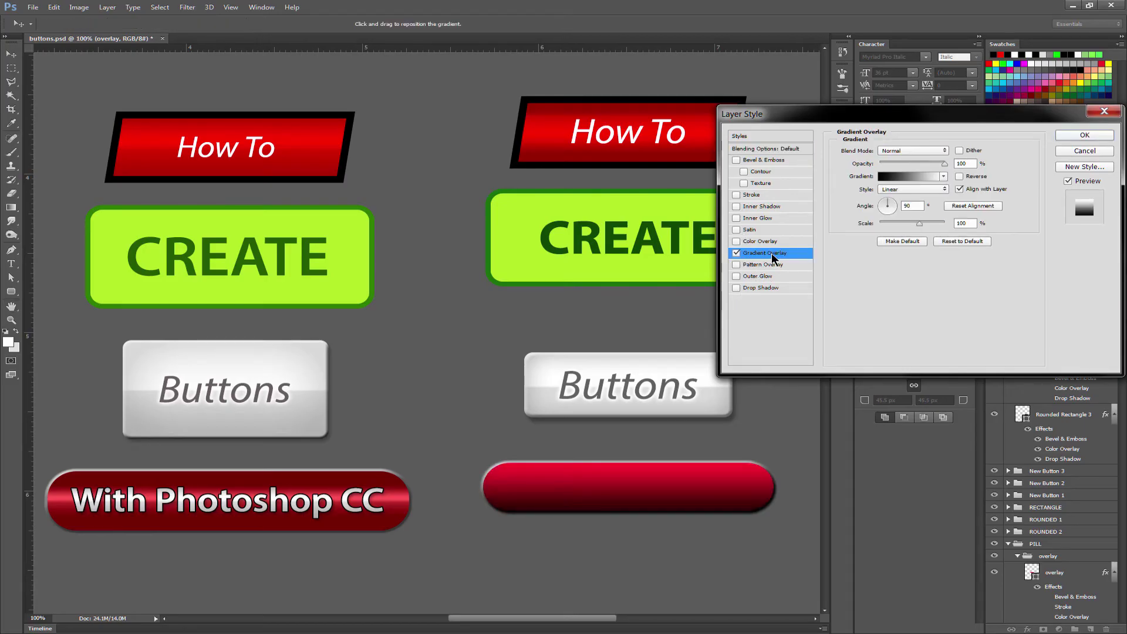
pyautogui.click(902, 178)
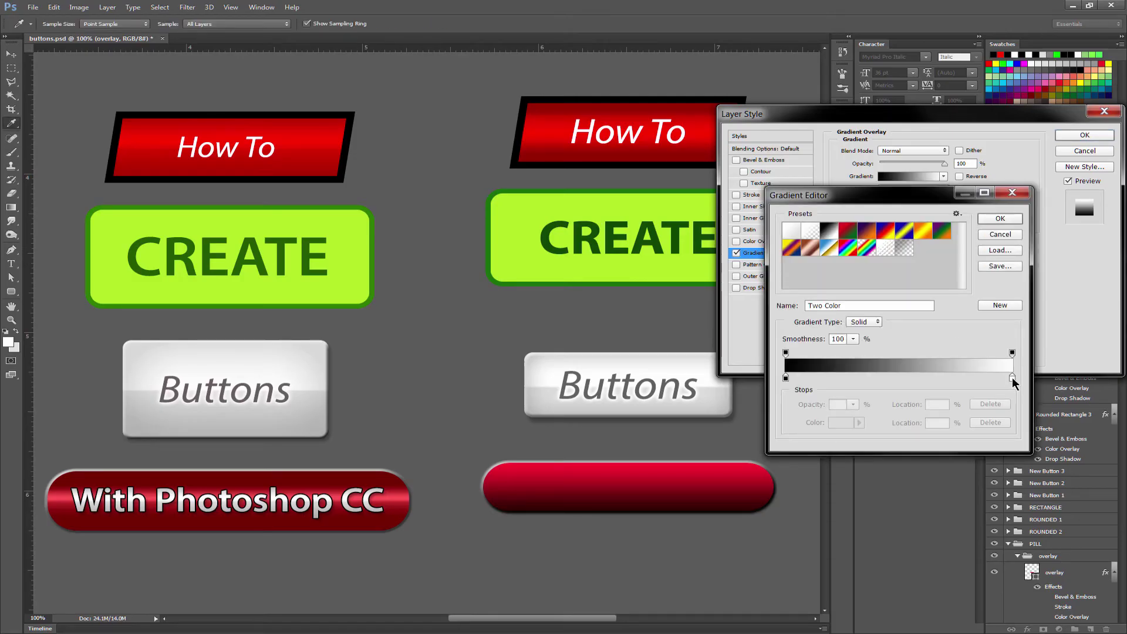
pyautogui.moveTo(786, 379); pyautogui.dragTo(1036, 385)
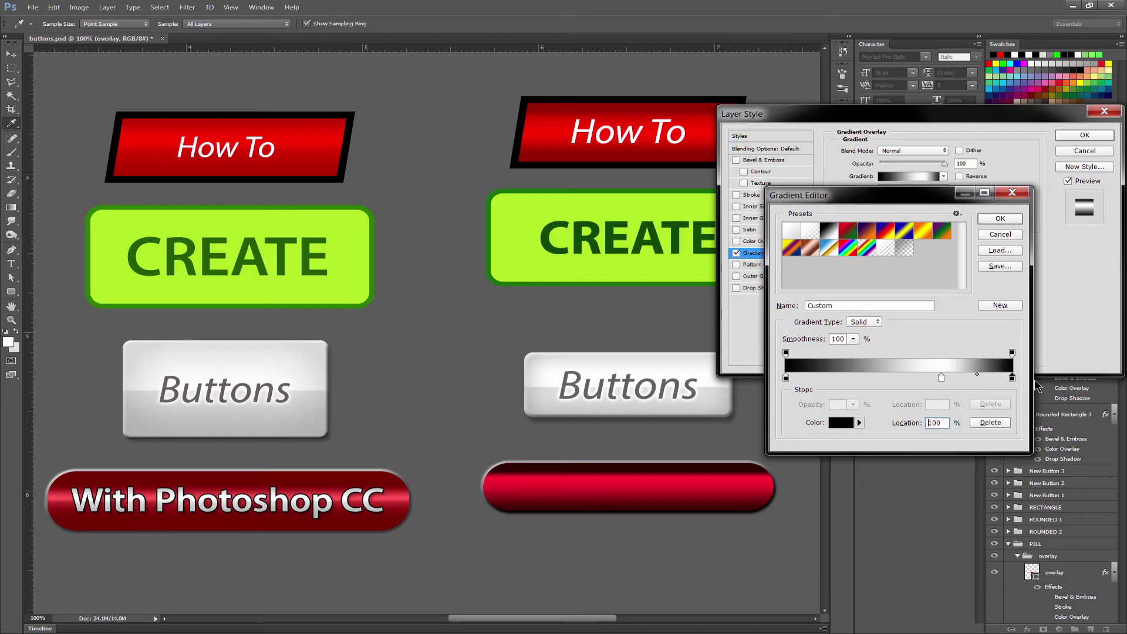
pyautogui.moveTo(942, 380); pyautogui.dragTo(929, 387)
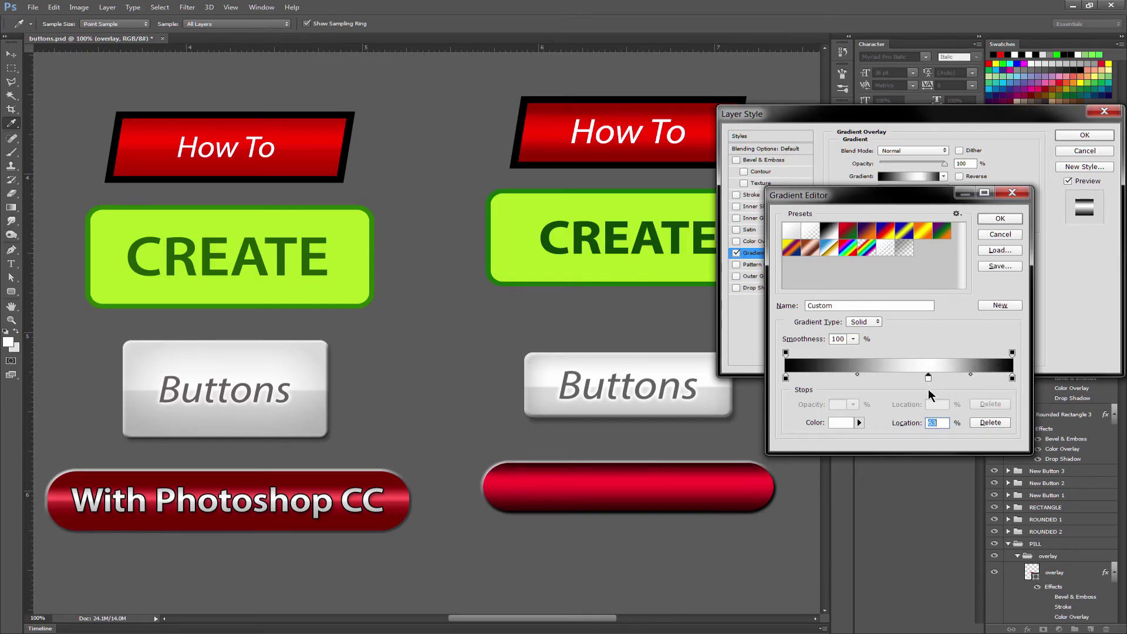
pyautogui.click(999, 220)
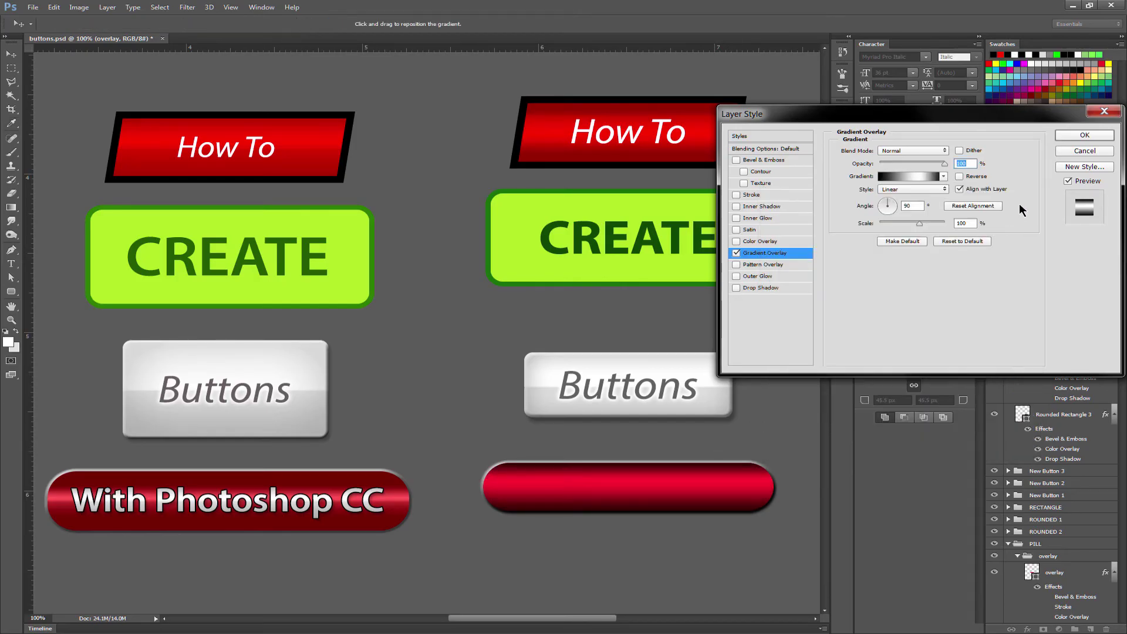
# Apply the gradient overlay and lower the overlay layer's opacity
pyautogui.click(1080, 137)
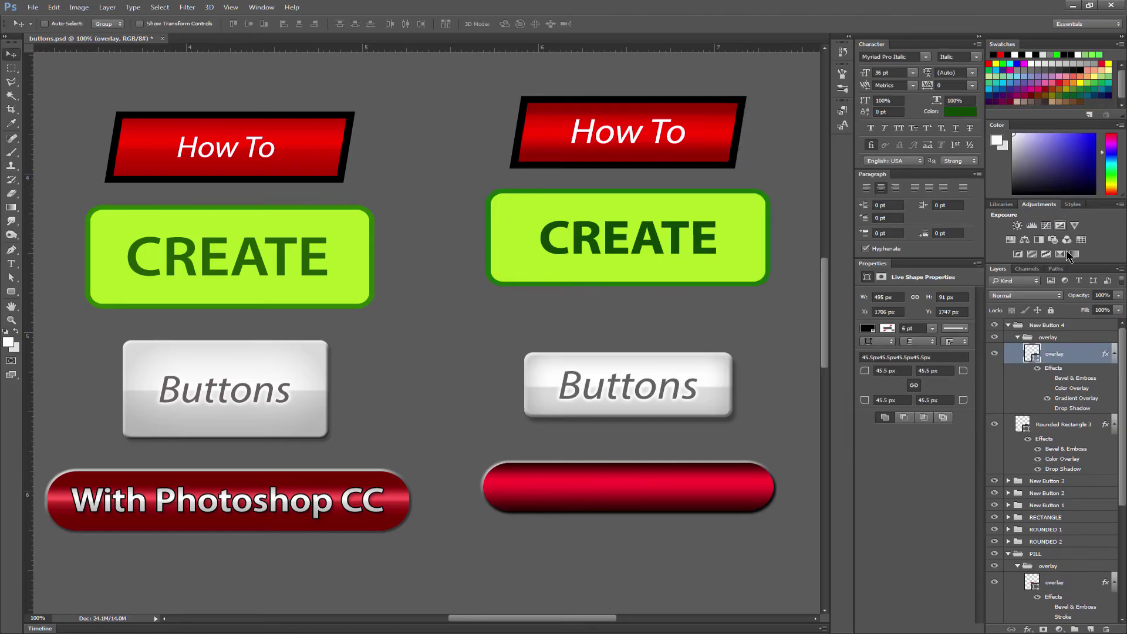
pyautogui.moveTo(1118, 296); pyautogui.dragTo(1091, 311)
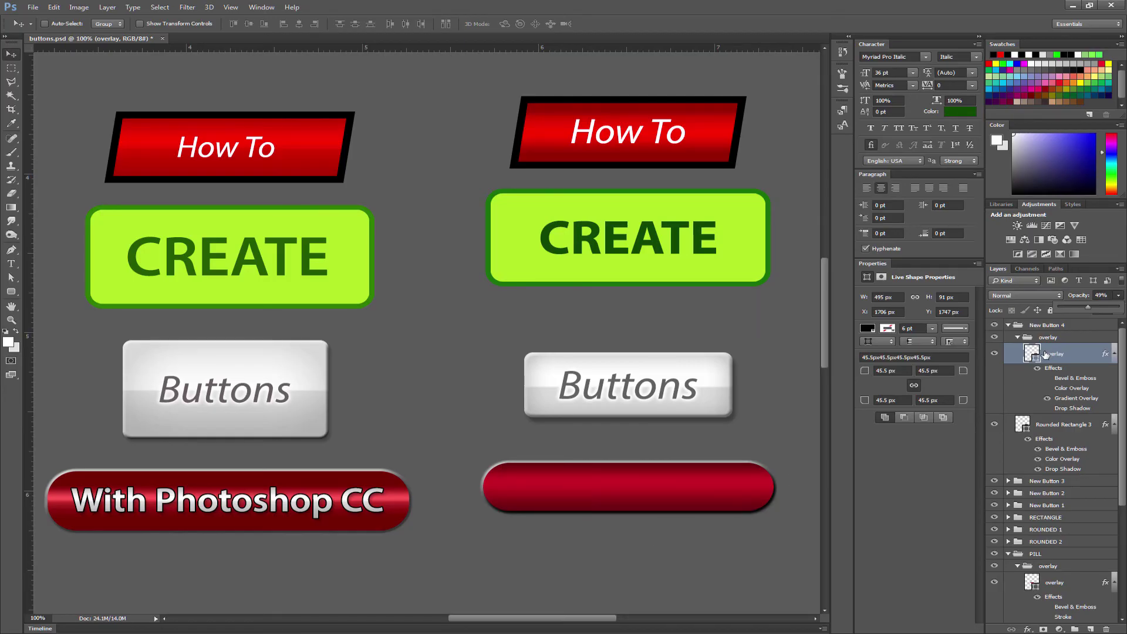
pyautogui.click(1055, 429)
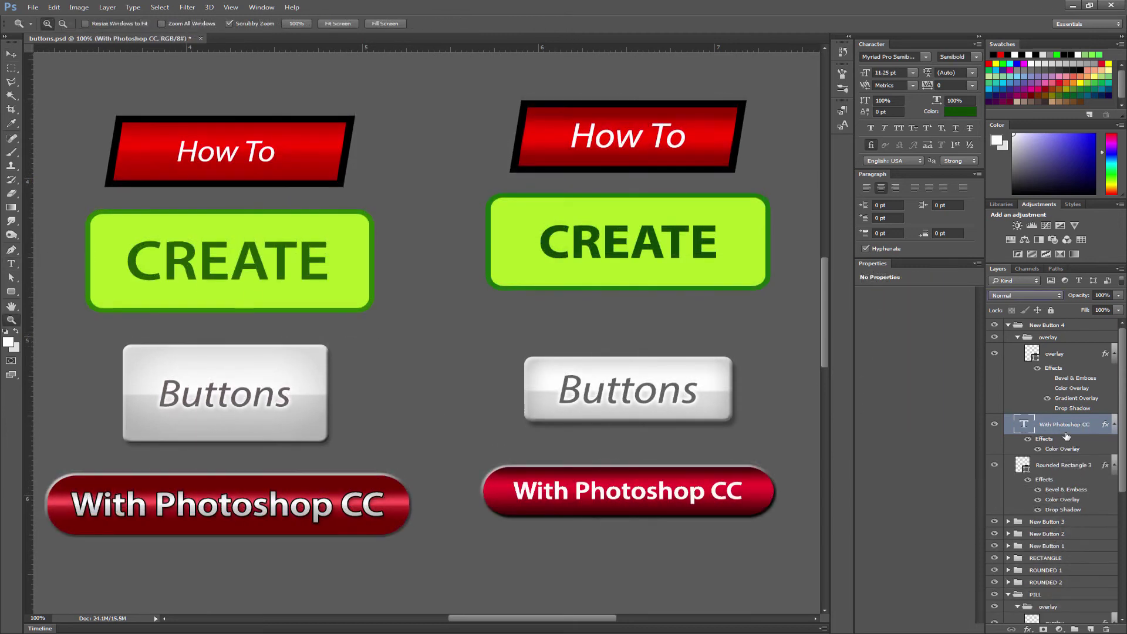
pyautogui.click(1047, 338)
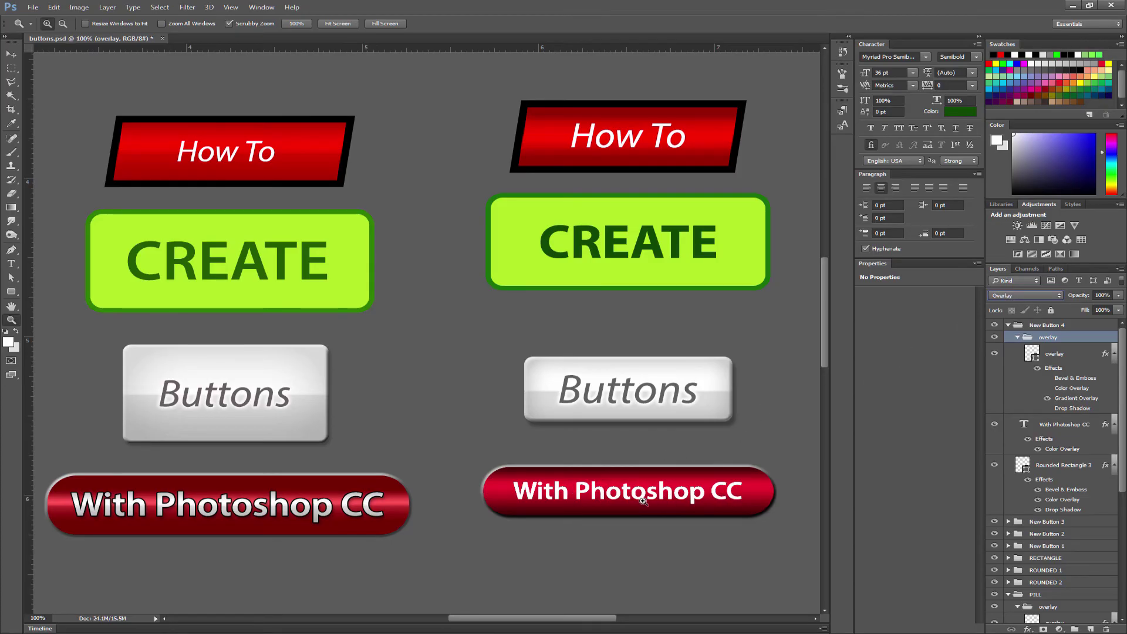
# Set the overlay group to Multiply at 91% opacity and rescale its gradient overlay
pyautogui.click(1026, 296)
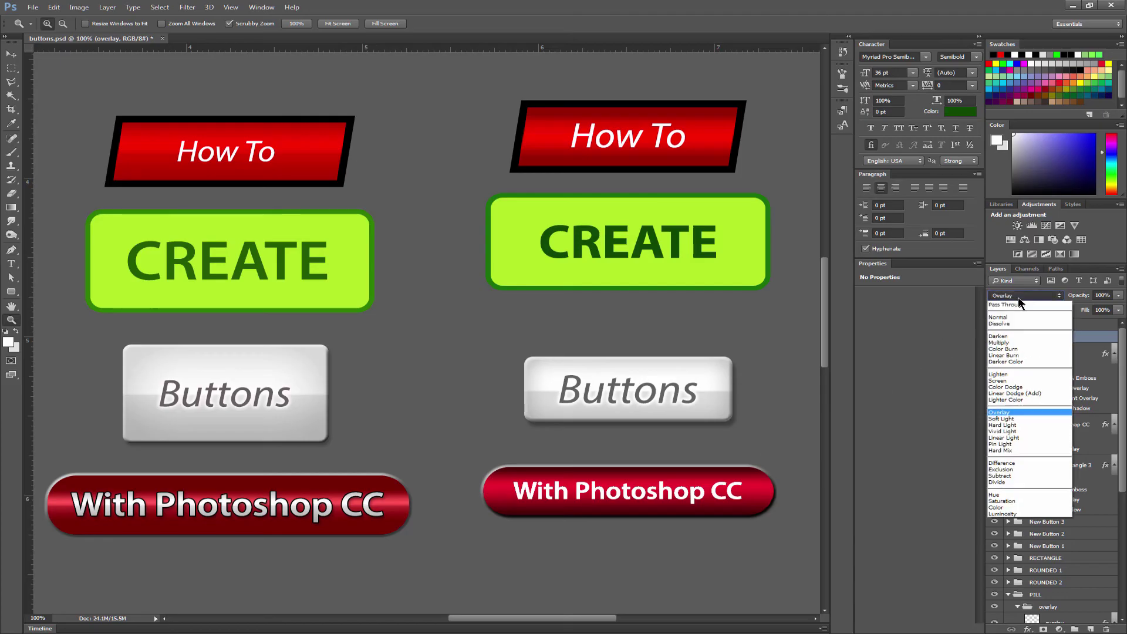
pyautogui.click(1012, 343)
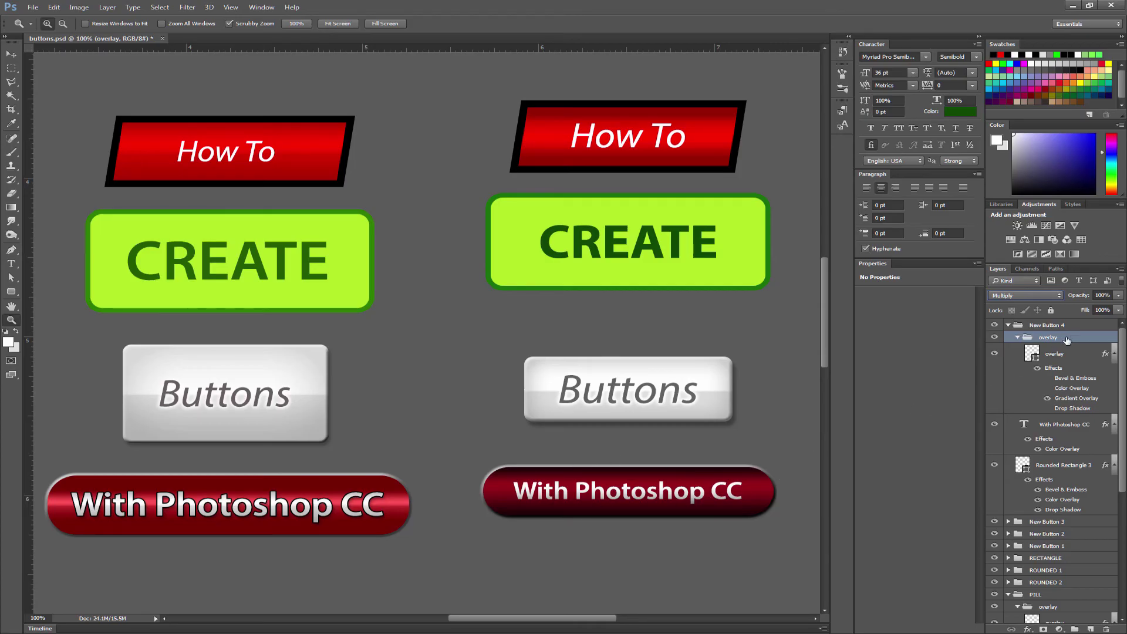
pyautogui.moveTo(1120, 296)
pyautogui.mouseDown()
pyautogui.moveTo(1095, 313)
pyautogui.moveTo(1108, 311)
pyautogui.mouseUp()
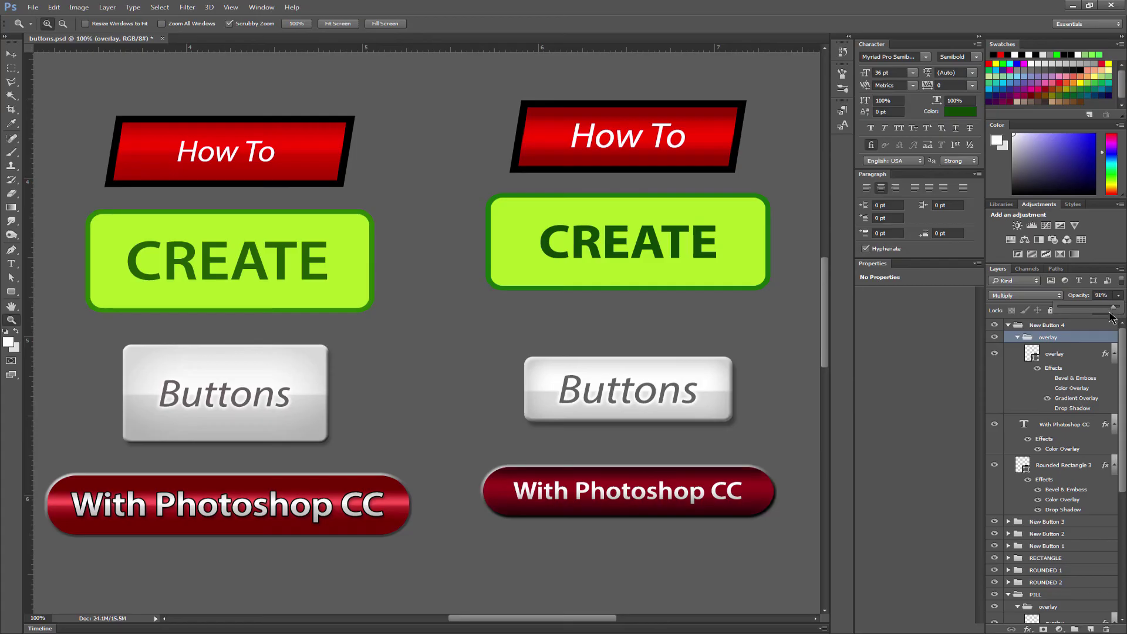
pyautogui.doubleClick(1076, 398)
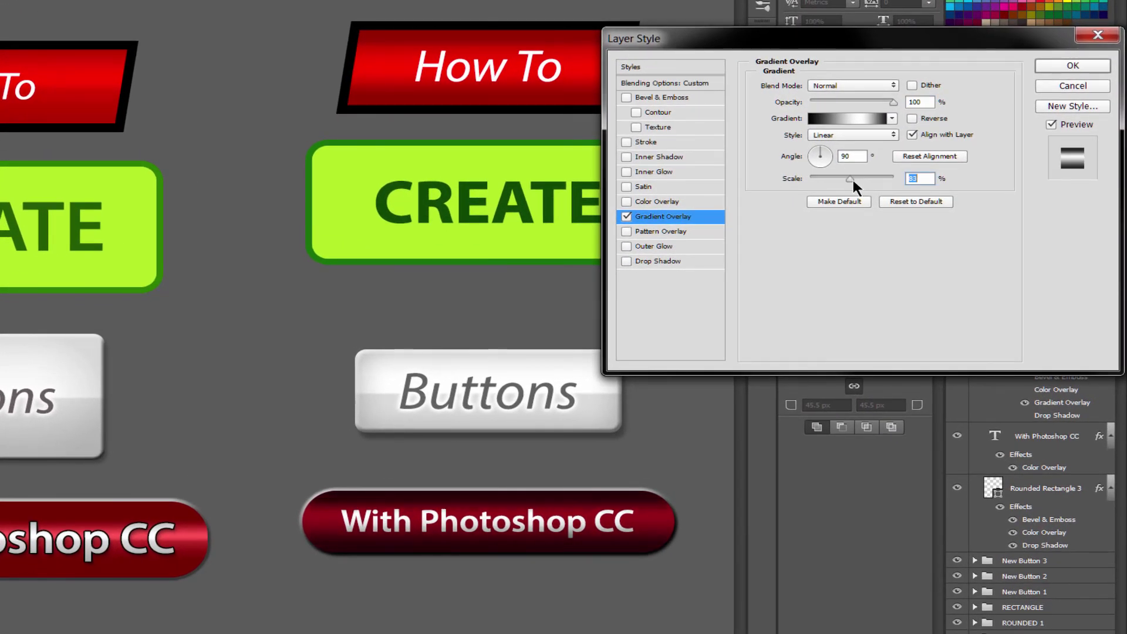
pyautogui.moveTo(904, 217); pyautogui.dragTo(937, 218)
pyautogui.moveTo(892, 178)
pyautogui.mouseDown()
pyautogui.moveTo(857, 178)
pyautogui.moveTo(878, 178)
pyautogui.mouseUp()
pyautogui.press('Return')
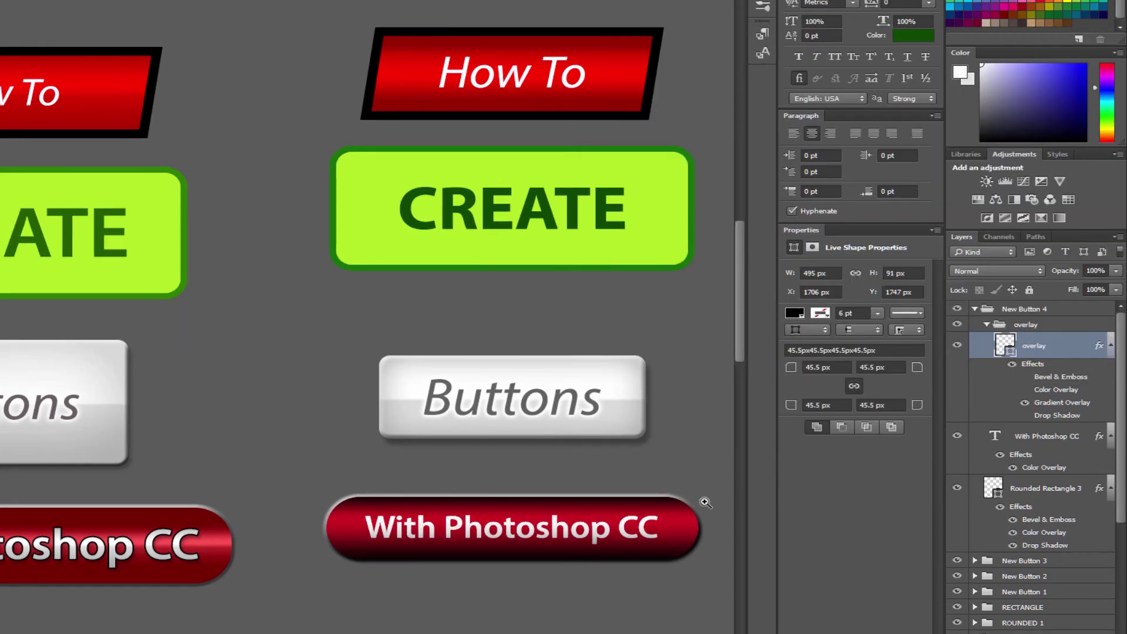
# Evenly distribute the vertical centres of New Button 1–4 and nudge the pill up slightly
pyautogui.click(988, 327)
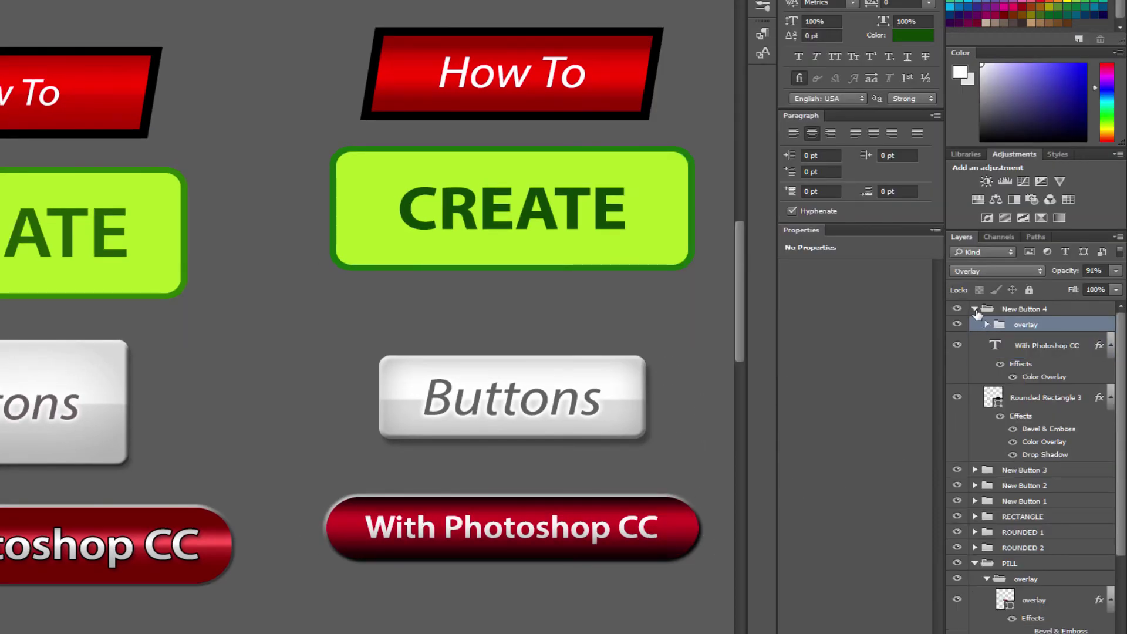
pyautogui.click(975, 308)
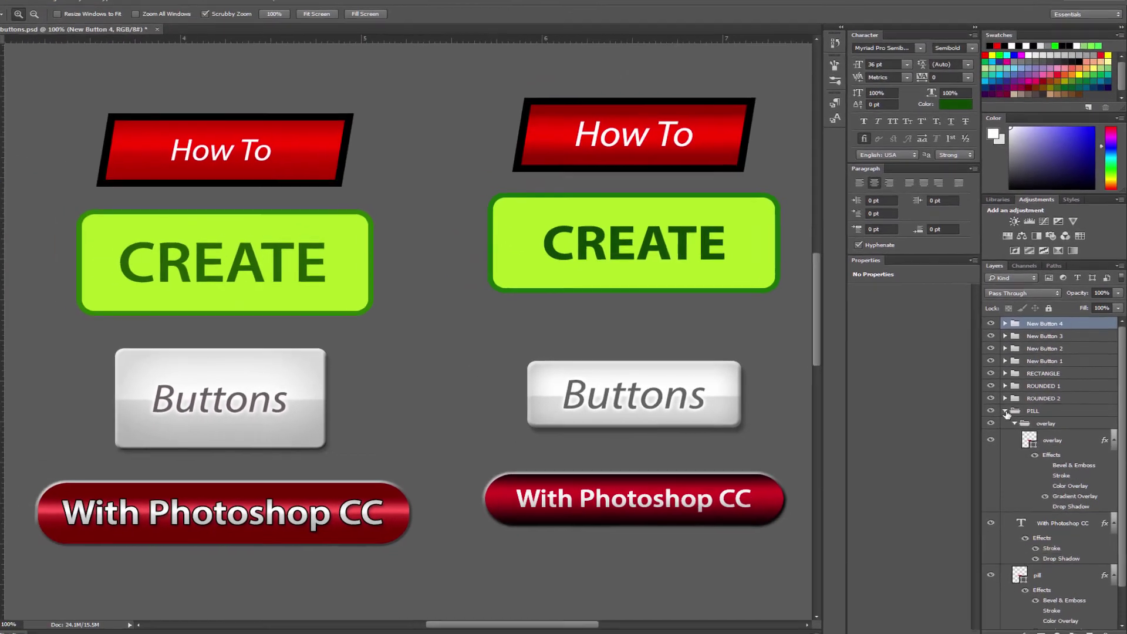
pyautogui.click(975, 417)
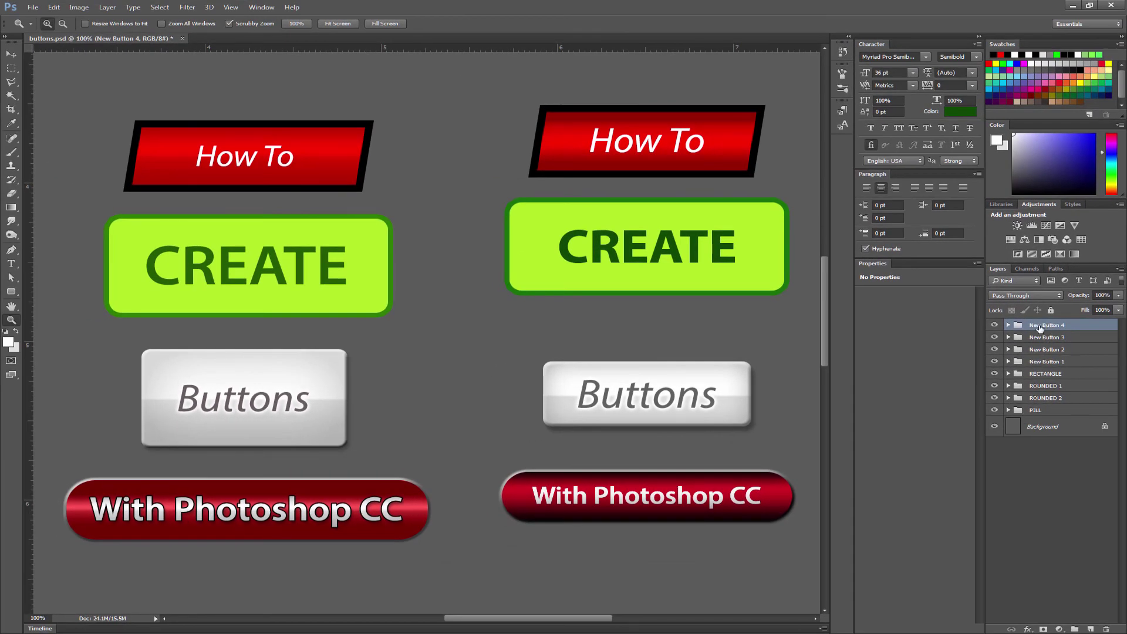
pyautogui.keyDown('shift'); pyautogui.click(1056, 362); pyautogui.keyUp('shift')
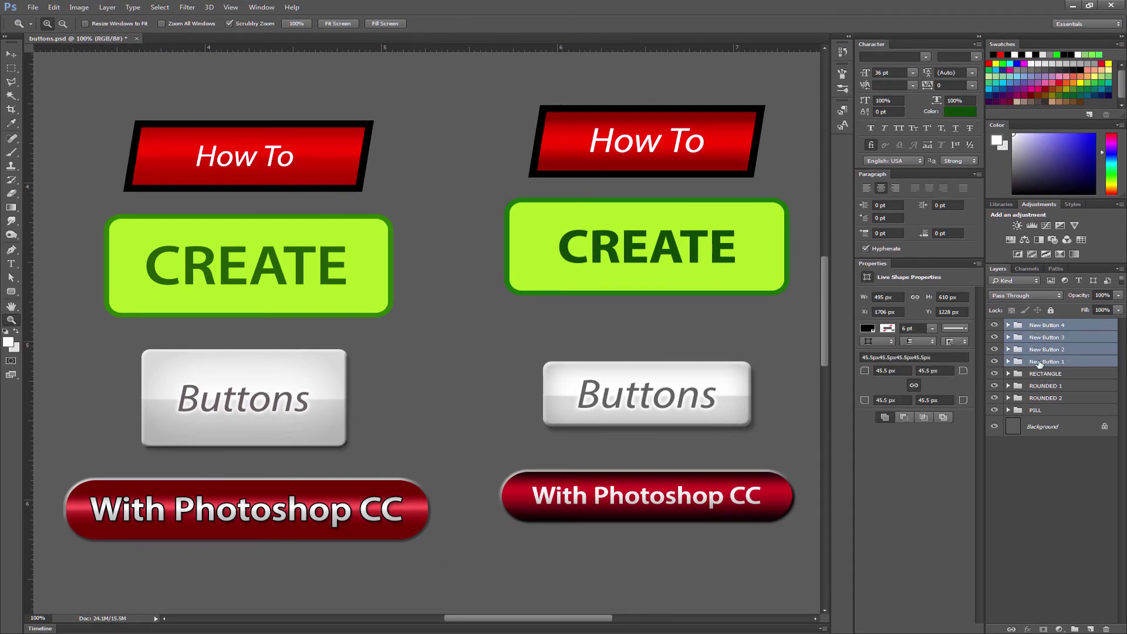
pyautogui.click(13, 54)
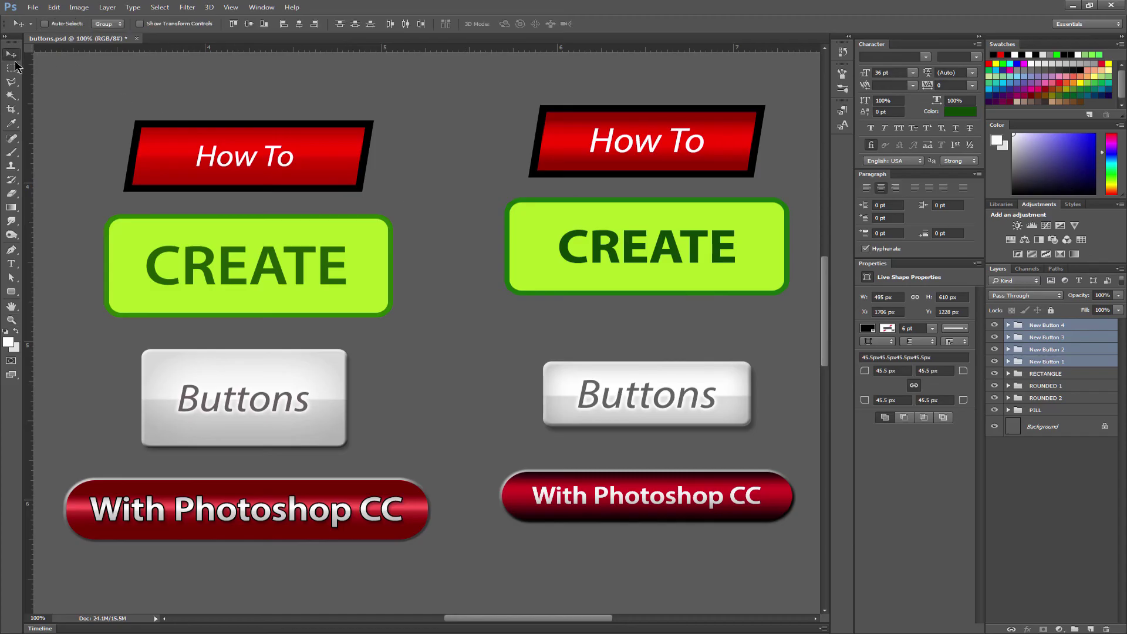
pyautogui.click(356, 25)
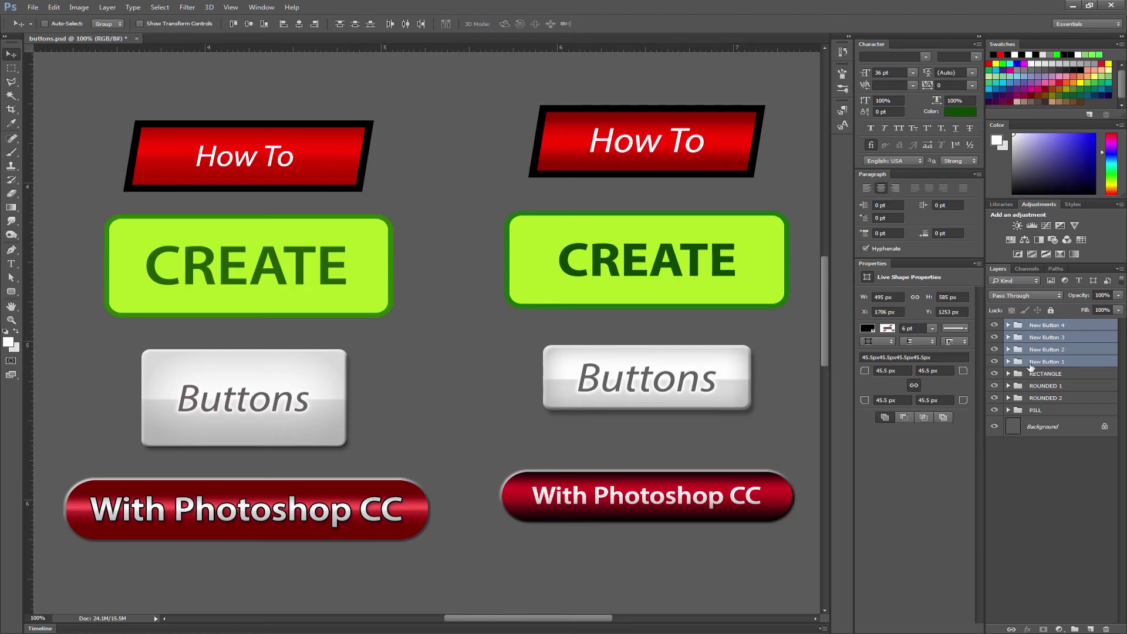
pyautogui.click(1051, 326)
pyautogui.moveTo(722, 490)
pyautogui.mouseDown()
pyautogui.moveTo(696, 500)
pyautogui.moveTo(722, 463)
pyautogui.moveTo(692, 468)
pyautogui.moveTo(690, 482)
pyautogui.moveTo(706, 467)
pyautogui.moveTo(706, 479)
pyautogui.mouseUp()
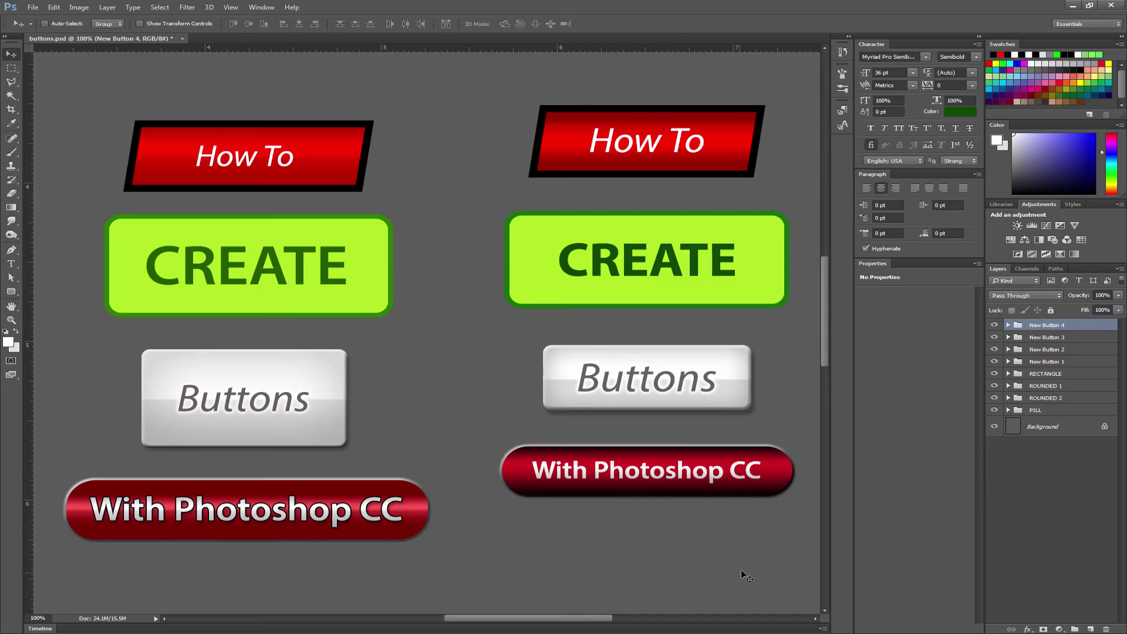
pyautogui.keyDown('shift'); pyautogui.click(1060, 362); pyautogui.keyUp('shift')
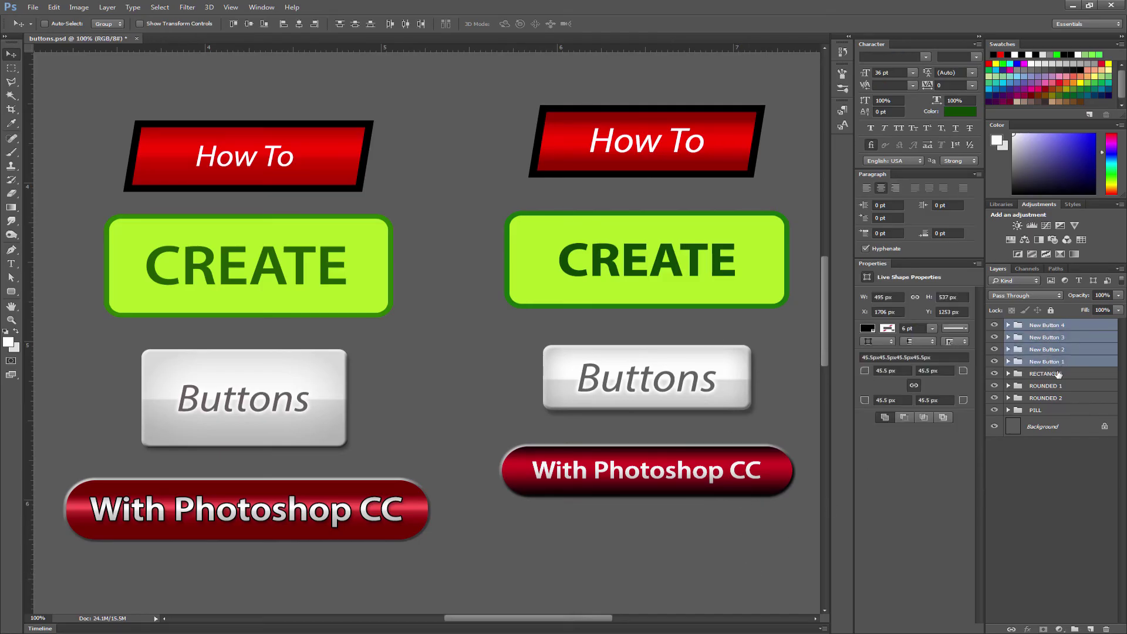
# Group the four right-hand buttons and scale them to about 88% around their centre
pyautogui.hotkey('ctrl', 'g')
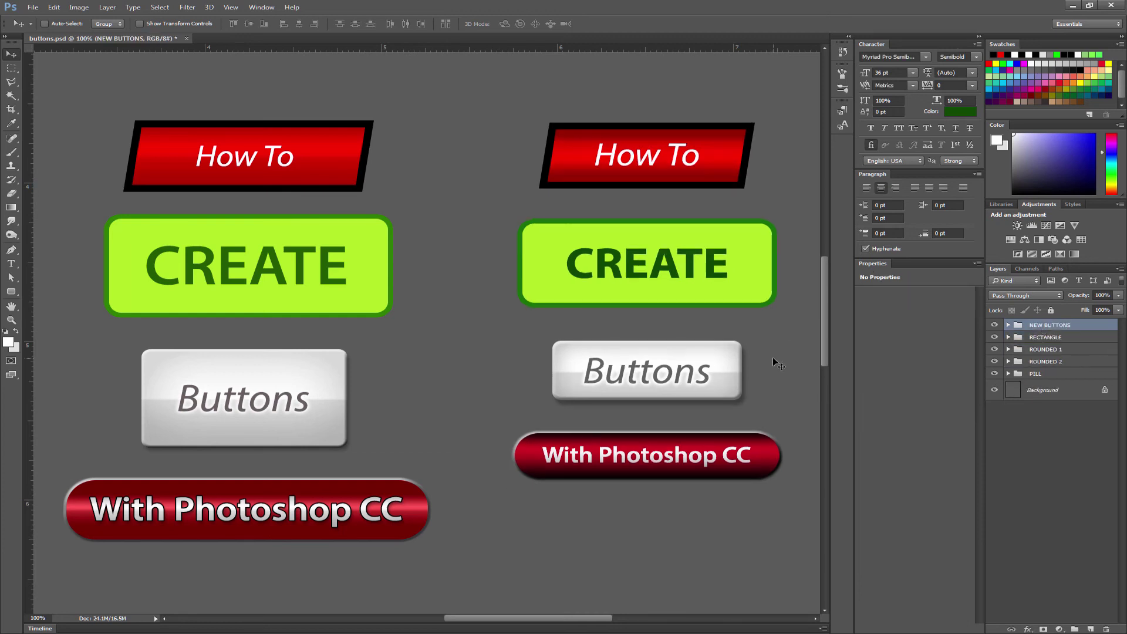
pyautogui.hotkey('ctrl', 't')
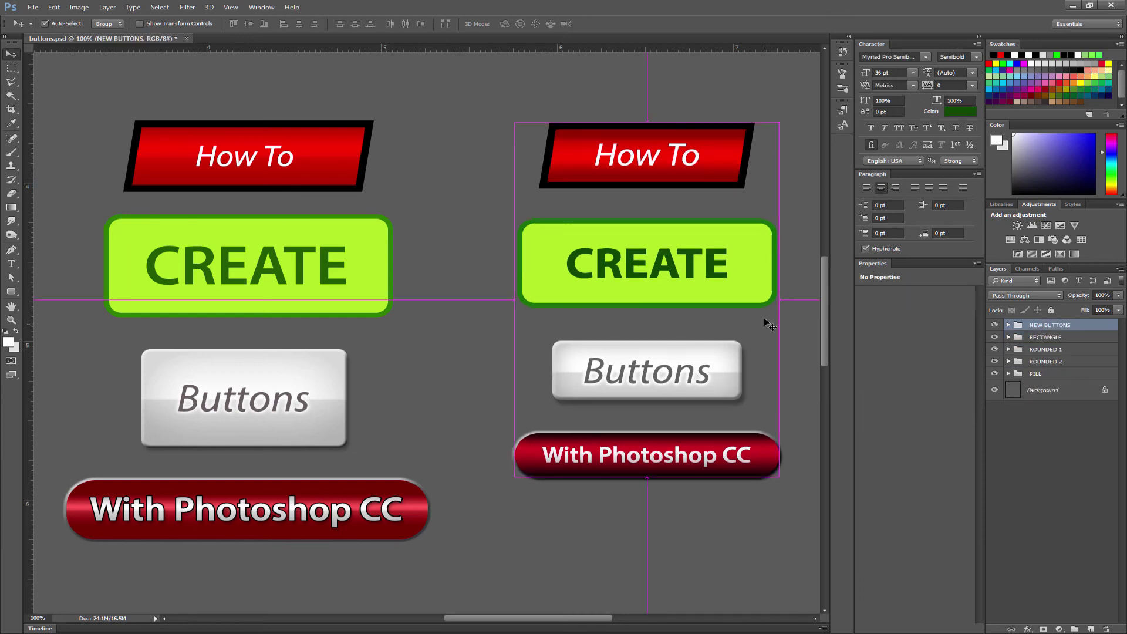
pyautogui.moveTo(780, 124); pyautogui.dragTo(763, 144)
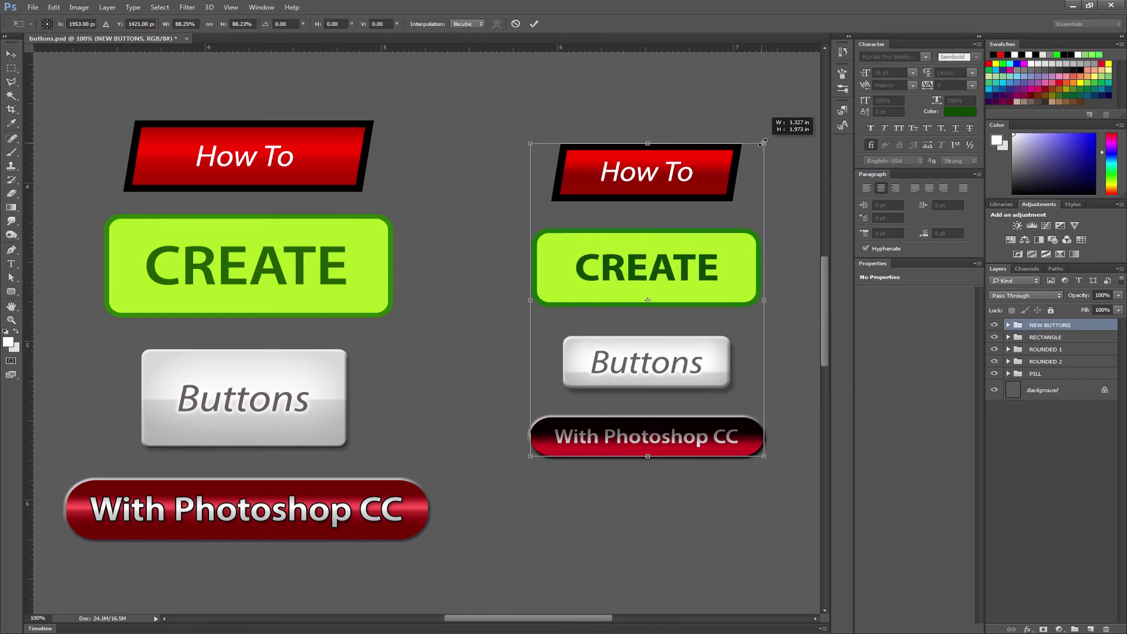
pyautogui.click(534, 23)
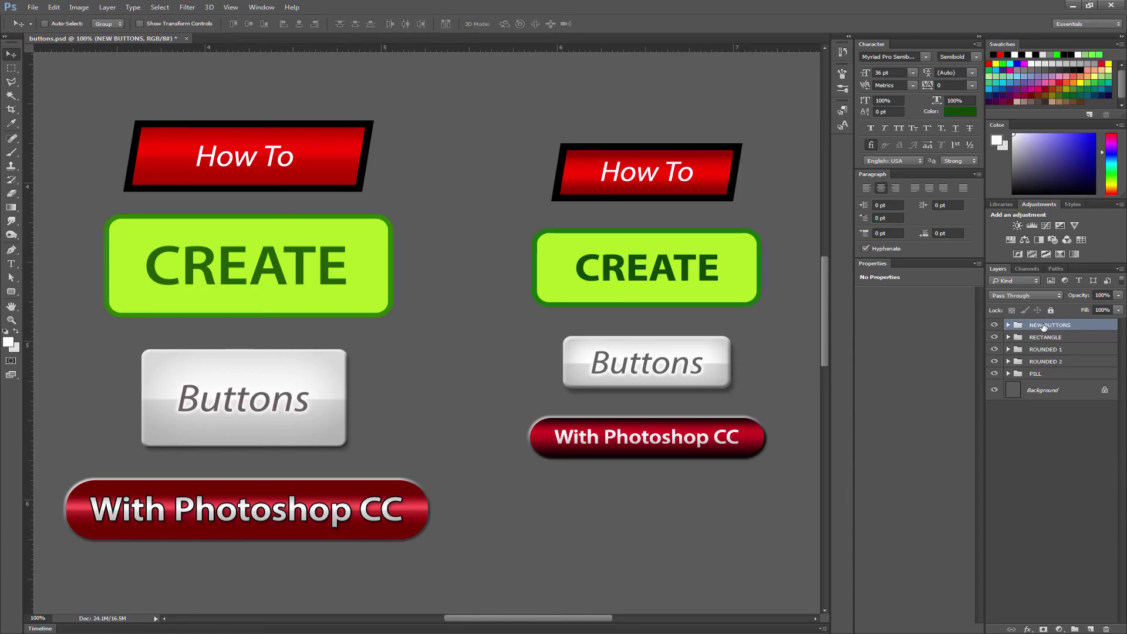
# Duplicate the How To button's New Button 1 group into a new document
pyautogui.click(1008, 325)
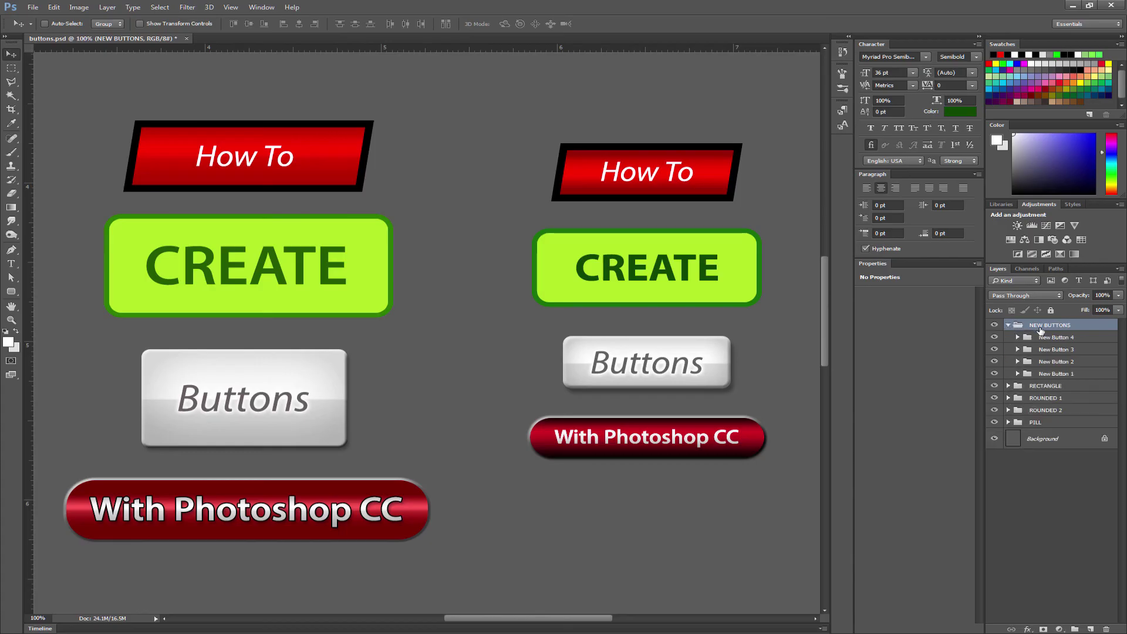
pyautogui.click(1055, 338)
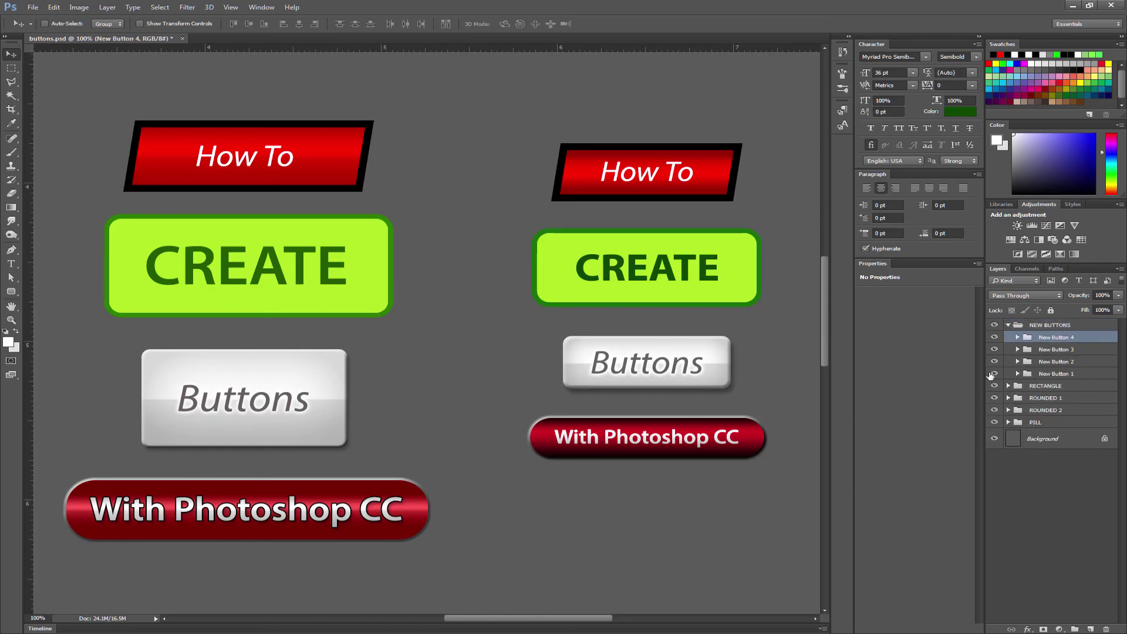
pyautogui.click(992, 375)
pyautogui.click(992, 374)
pyautogui.click(1064, 376)
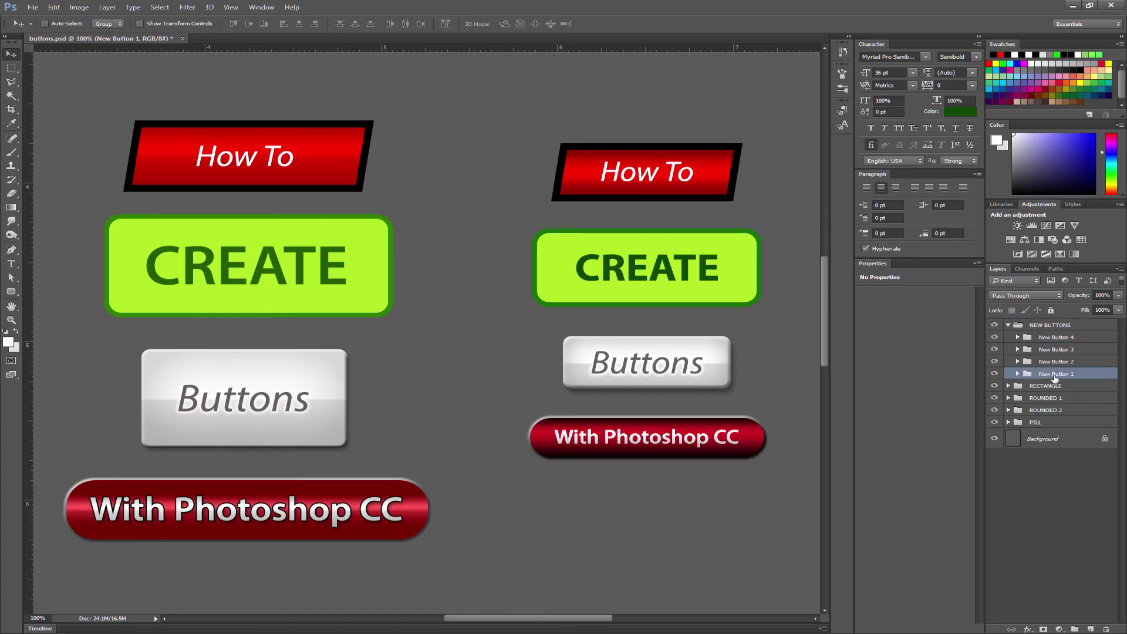
pyautogui.rightClick(1055, 376)
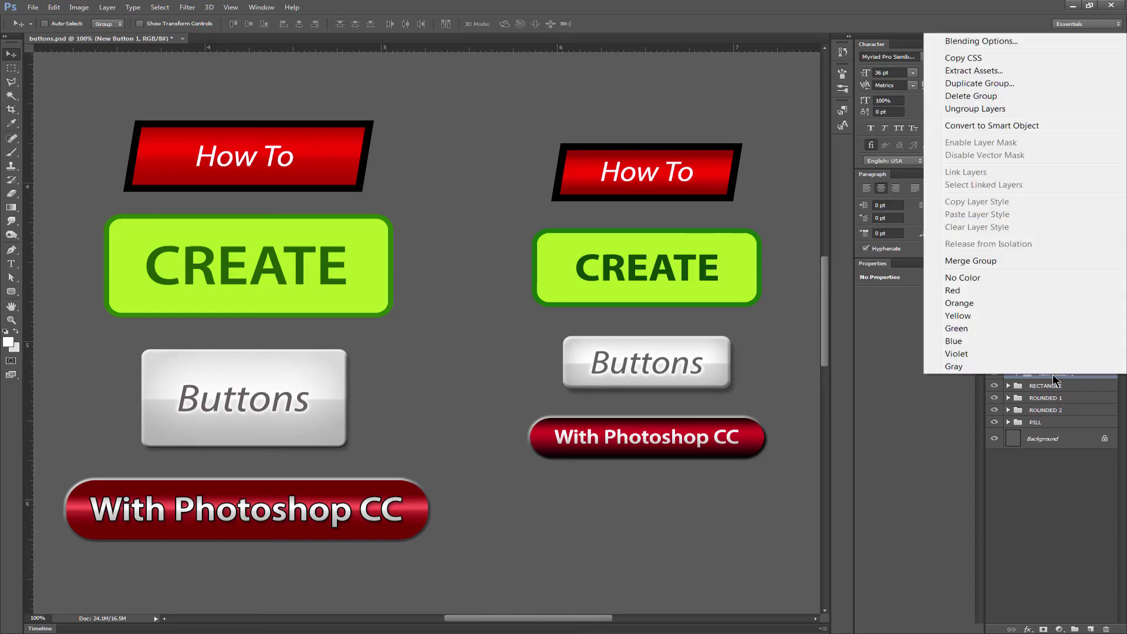
pyautogui.click(988, 82)
pyautogui.click(587, 235)
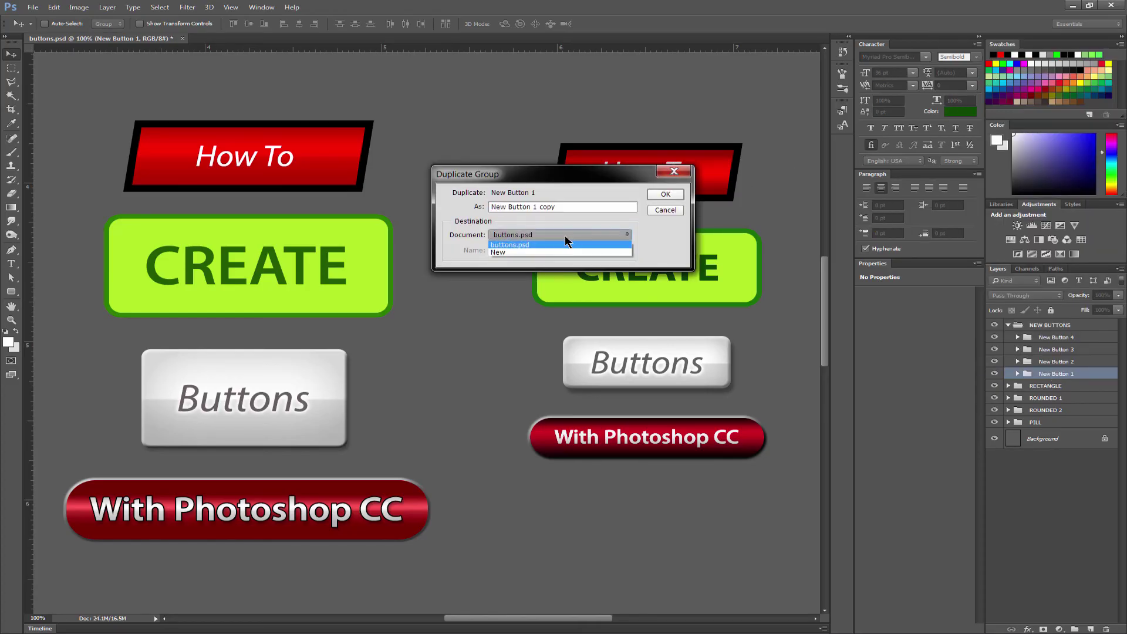
pyautogui.click(499, 252)
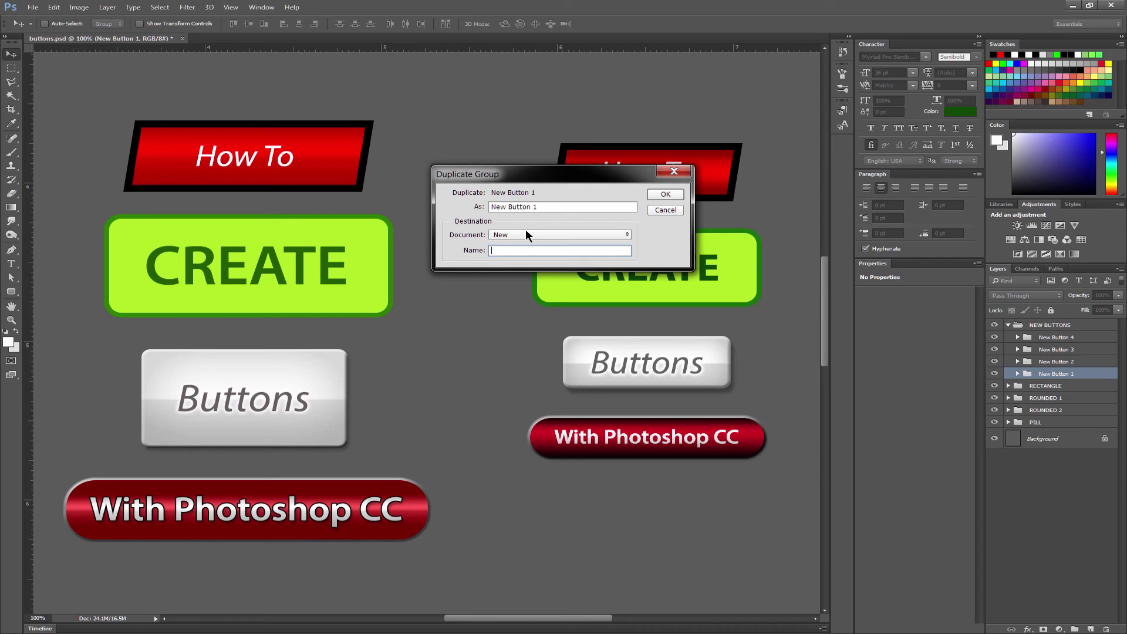
pyautogui.click(666, 194)
# Trim the new document's canvas down to the How To button
pyautogui.click(79, 7)
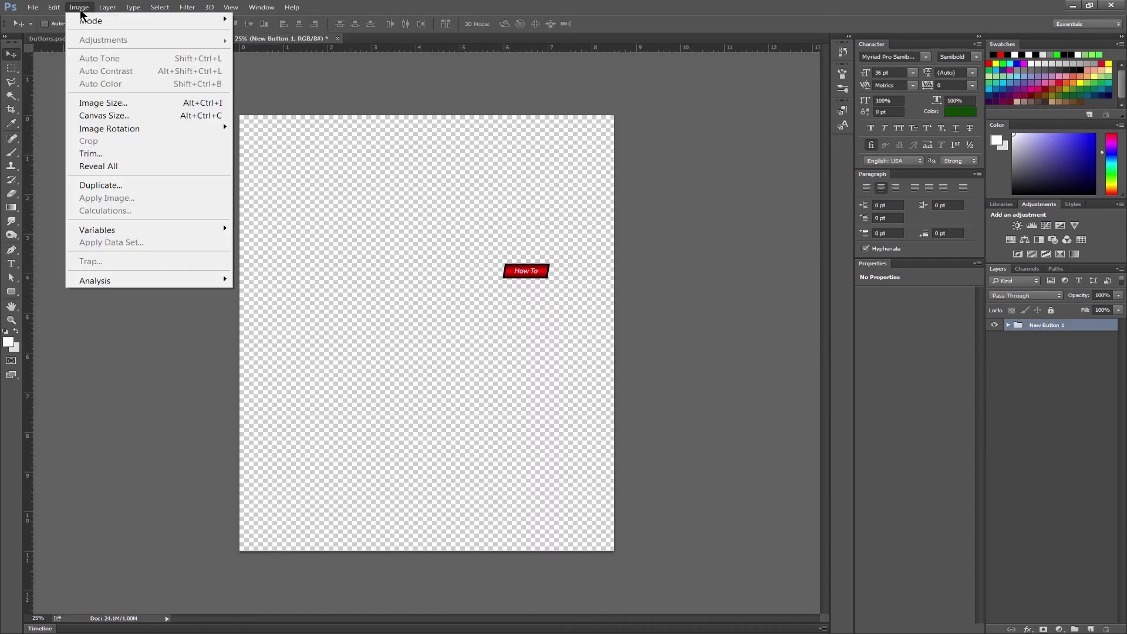
pyautogui.click(107, 152)
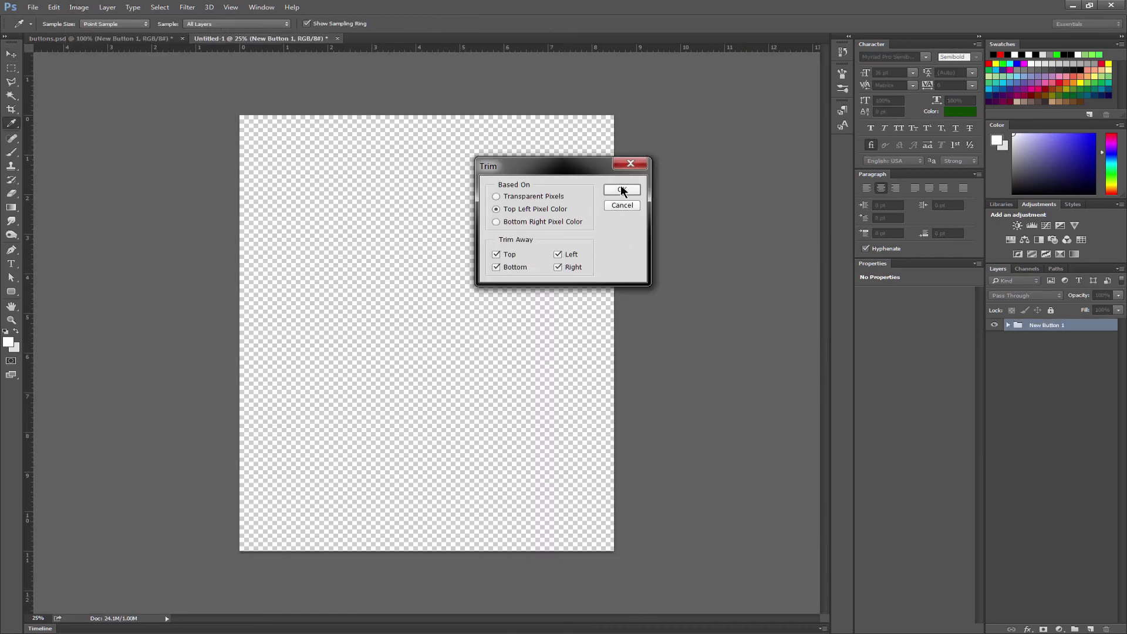
pyautogui.click(622, 191)
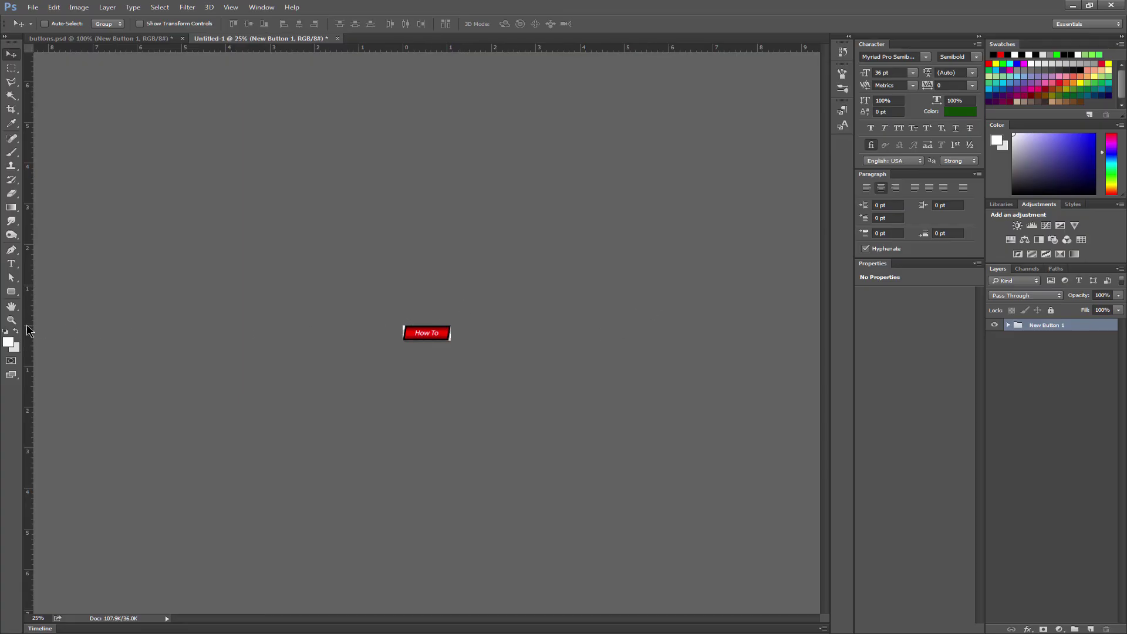
# Zoom the trimmed How To button to 100% actual pixel size
pyautogui.press('z')
pyautogui.moveTo(332, 307); pyautogui.dragTo(437, 323)
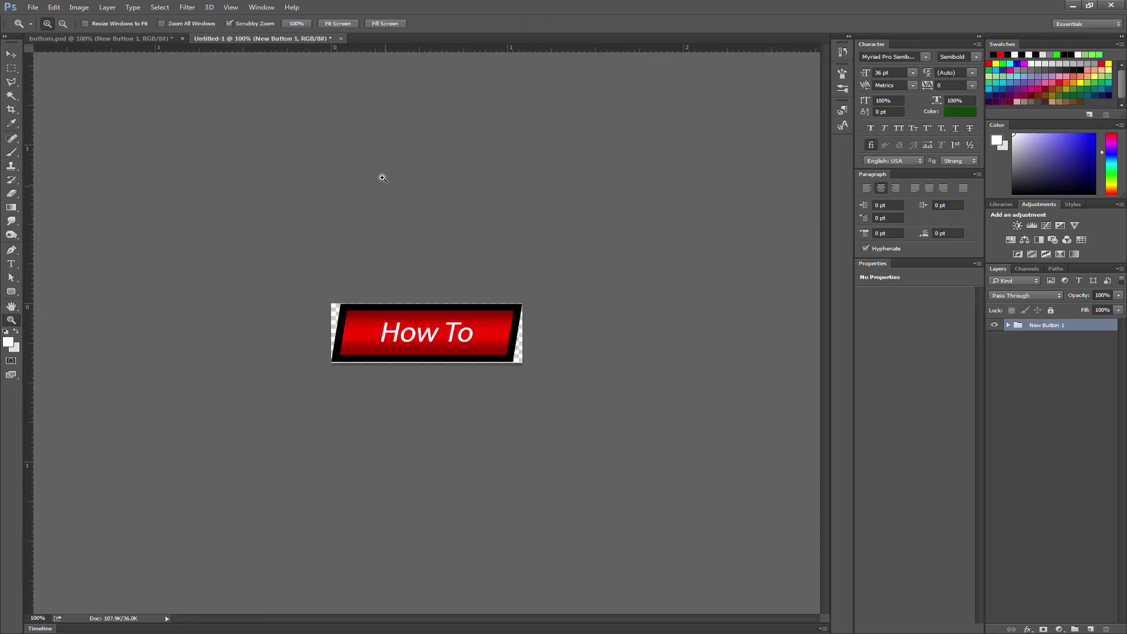
pyautogui.click(79, 7)
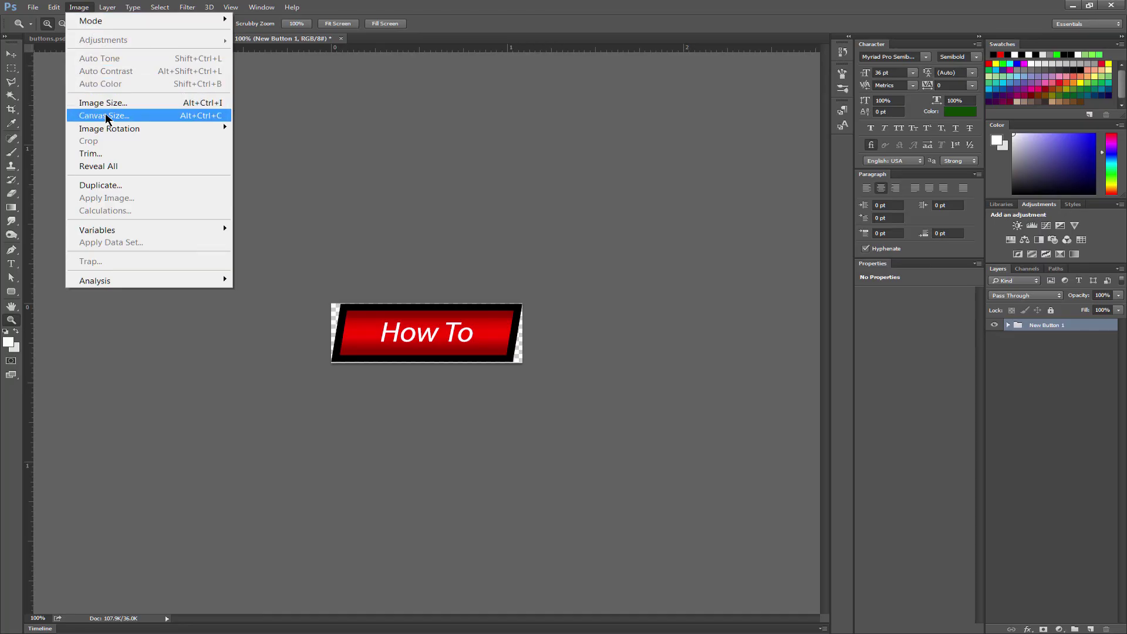
pyautogui.press('Escape')
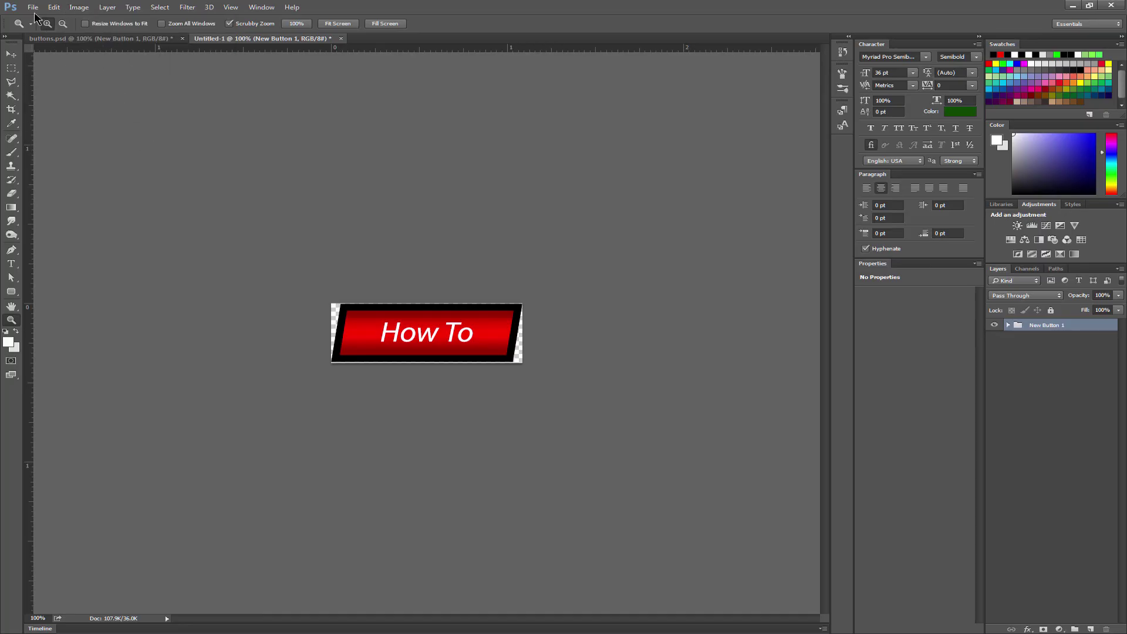
pyautogui.click(33, 9)
# Cancel Save for Web and enlarge the image to 1400 px wide via Image Size
pyautogui.click(81, 222)
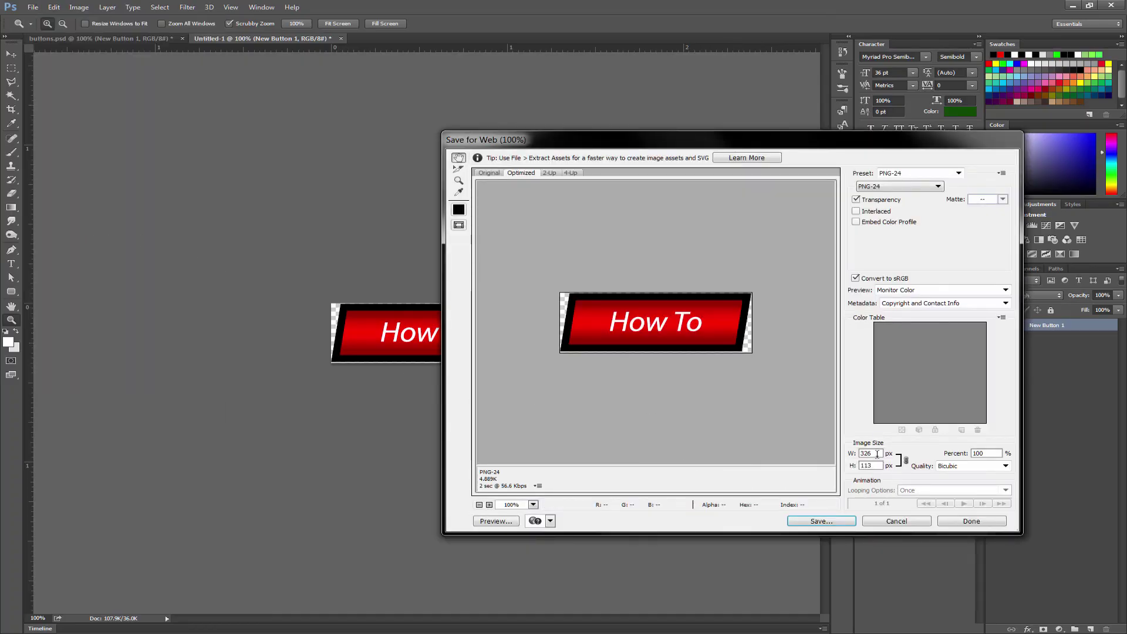
pyautogui.doubleClick(873, 454)
pyautogui.write('1400')
pyautogui.press('Tab')
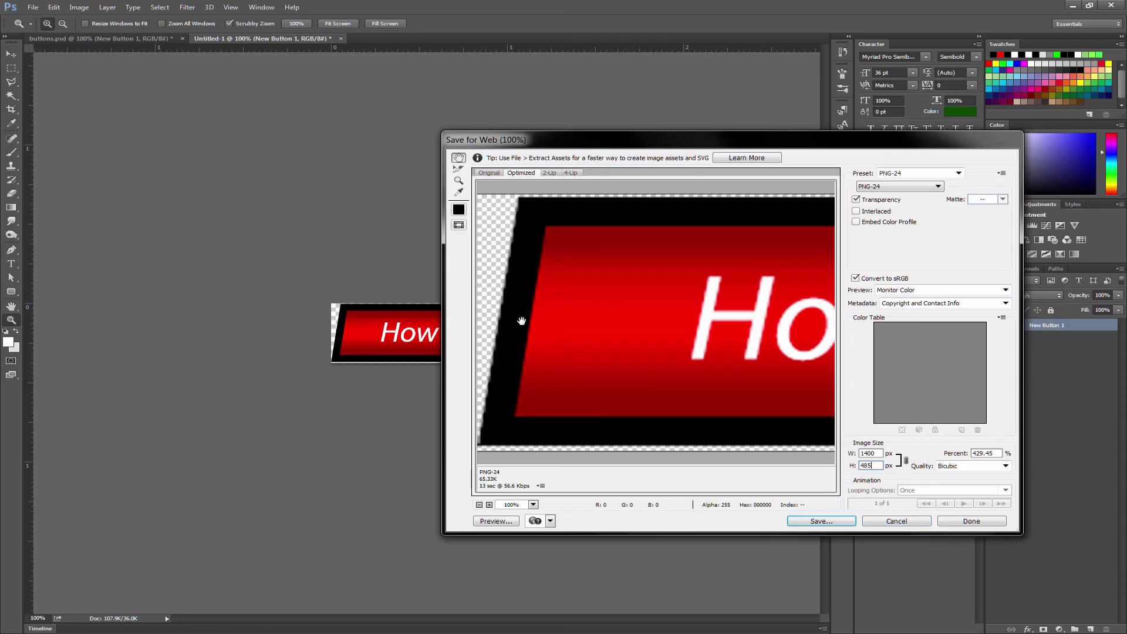
pyautogui.click(907, 521)
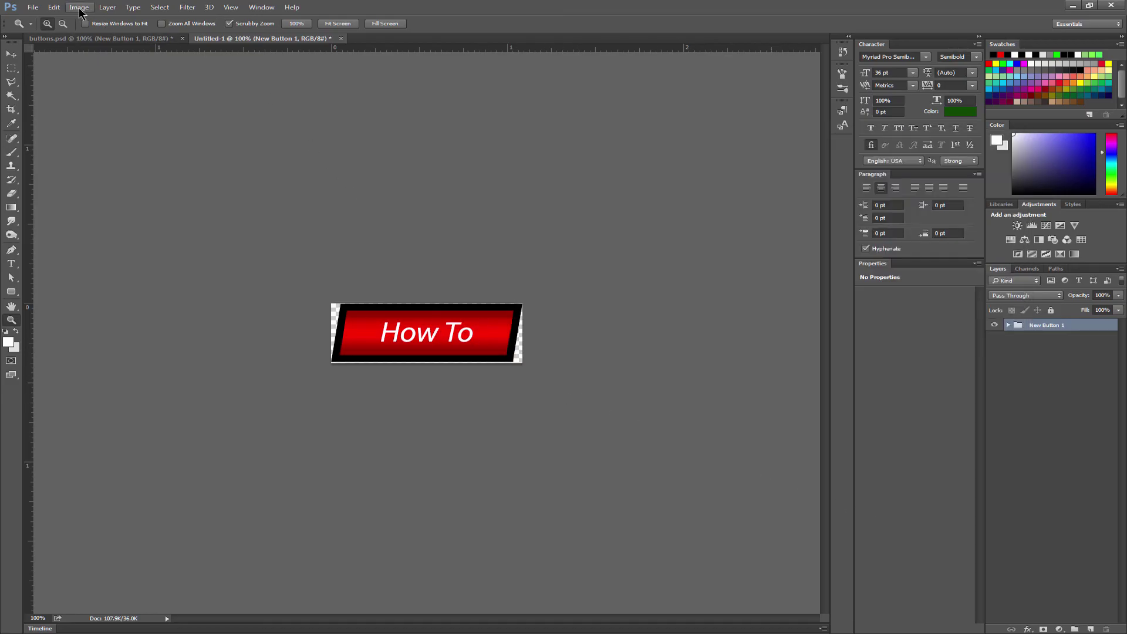
pyautogui.click(80, 9)
pyautogui.click(114, 104)
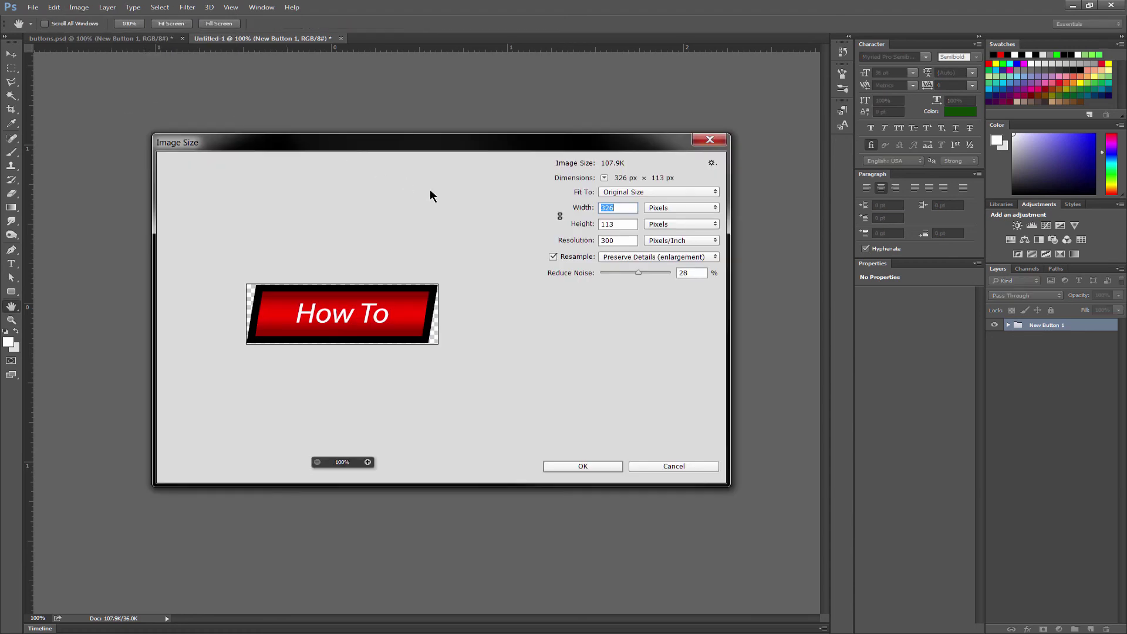
pyautogui.write('1400')
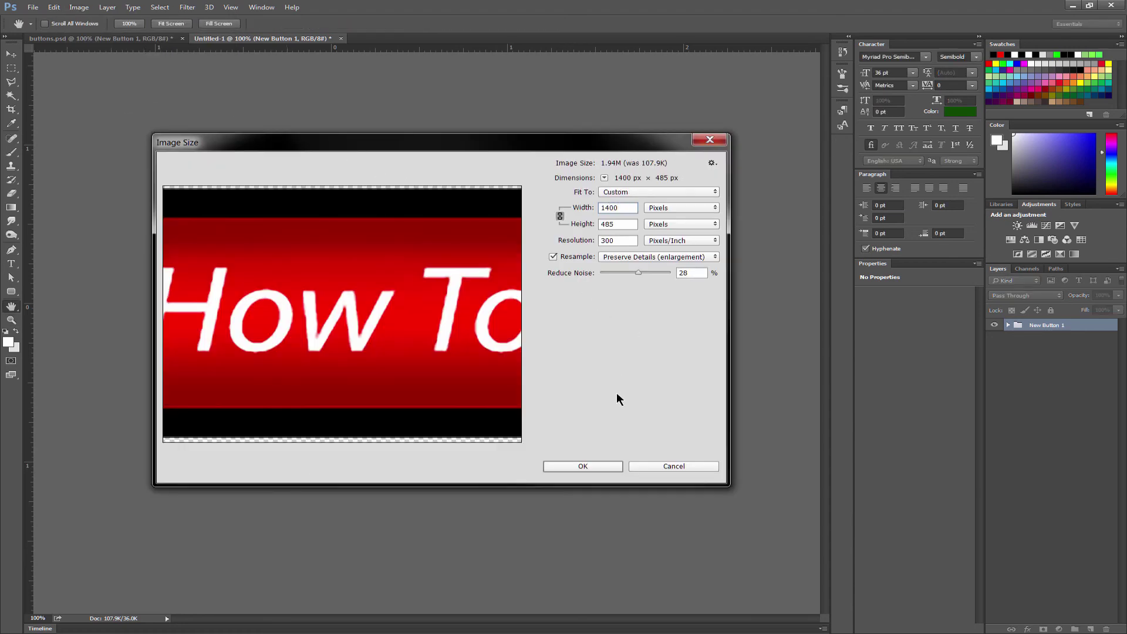
pyautogui.press('Return')
pyautogui.press('z')
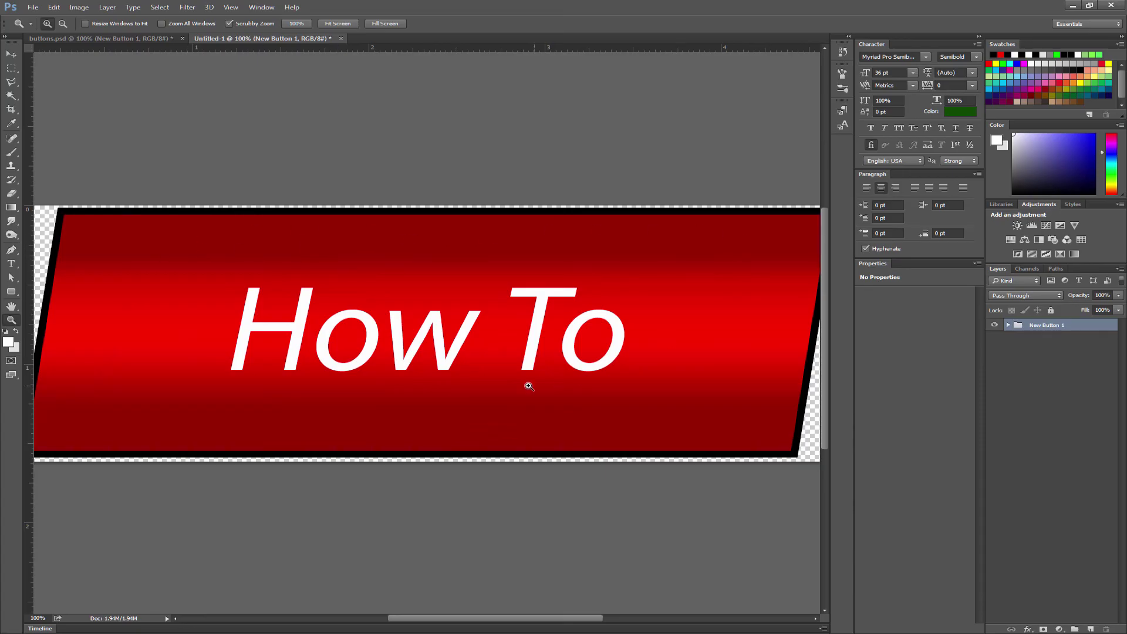
# Change Rectangle 1's stroke size from 13 to 10 px
pyautogui.click(1007, 325)
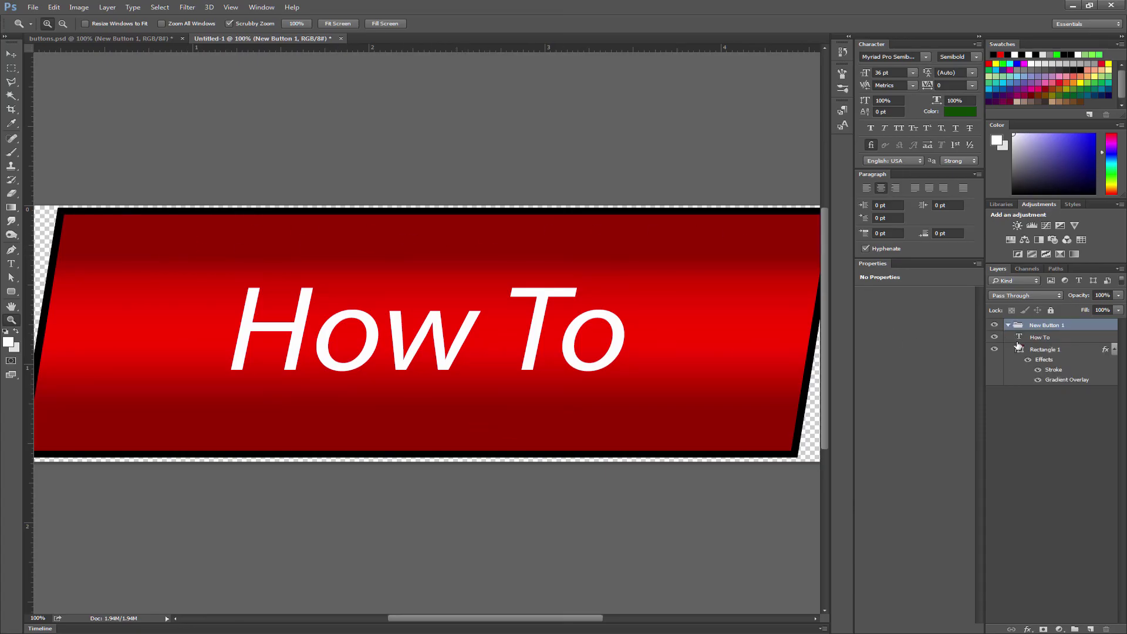
pyautogui.doubleClick(1053, 371)
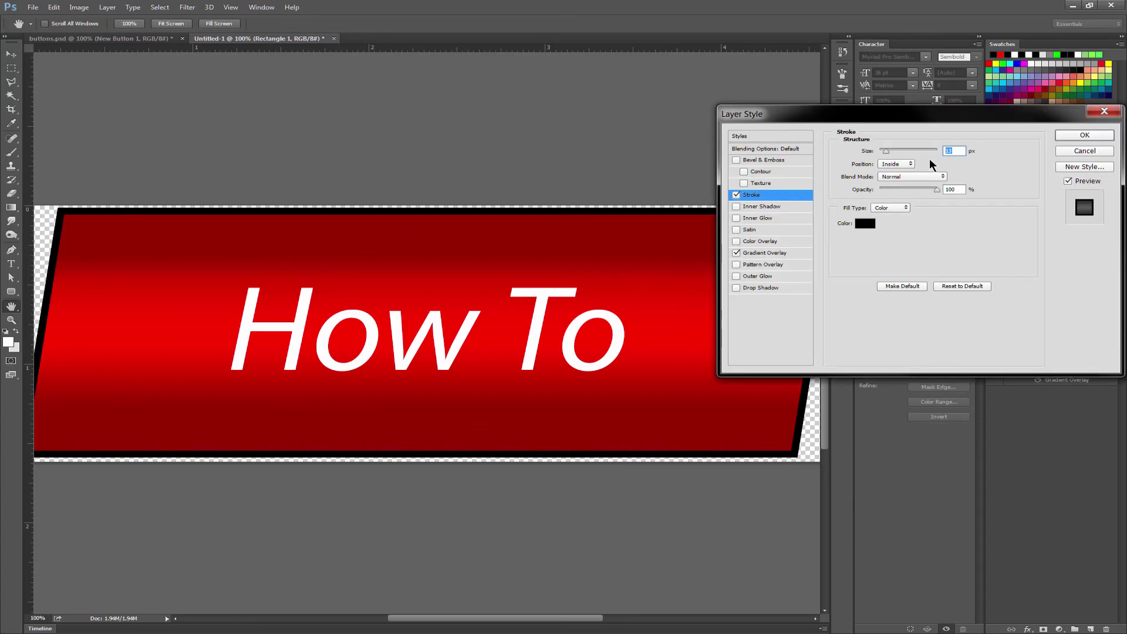
pyautogui.moveTo(890, 150); pyautogui.dragTo(889, 155)
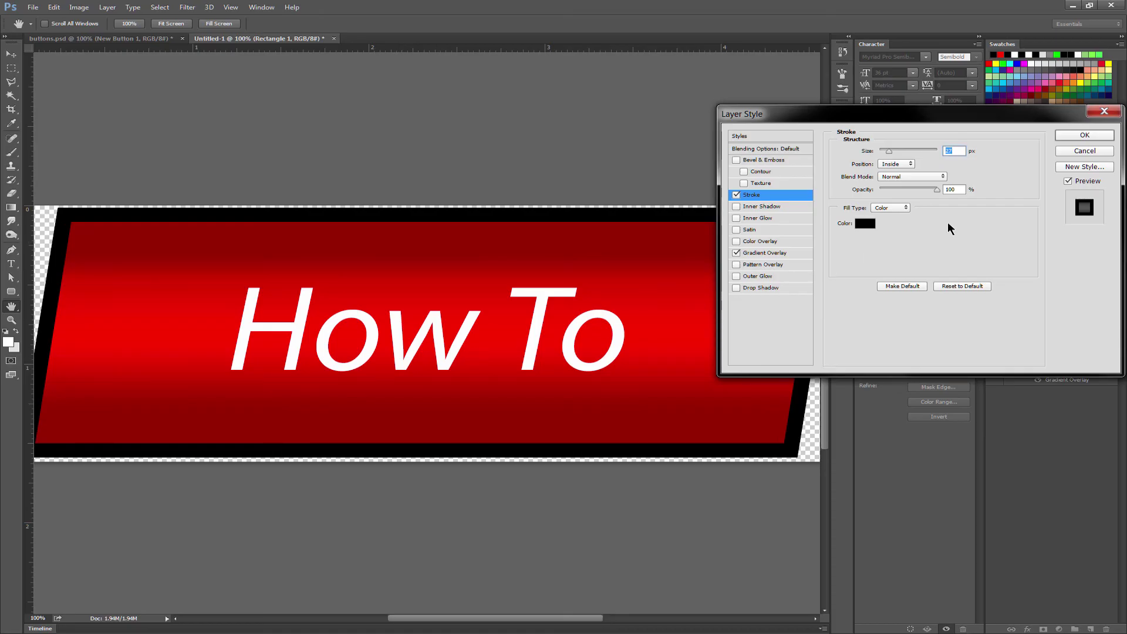
pyautogui.click(1085, 135)
pyautogui.press('z')
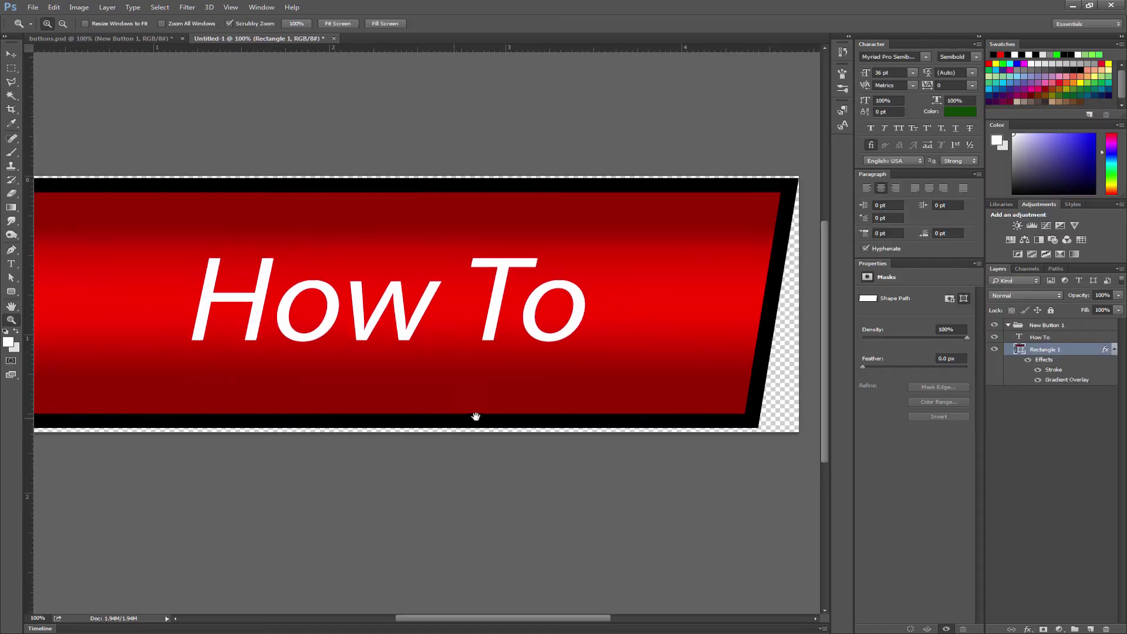
# Export the enlarged How To button as a PNG-24 image at 1400 × 485 px
pyautogui.click(33, 7)
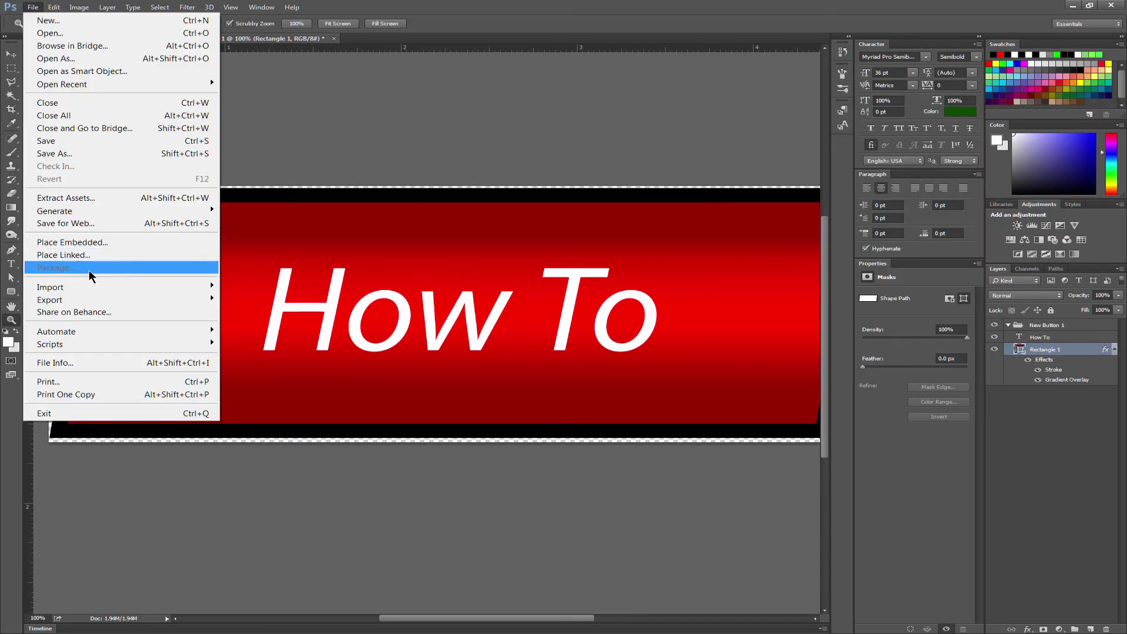
pyautogui.click(88, 224)
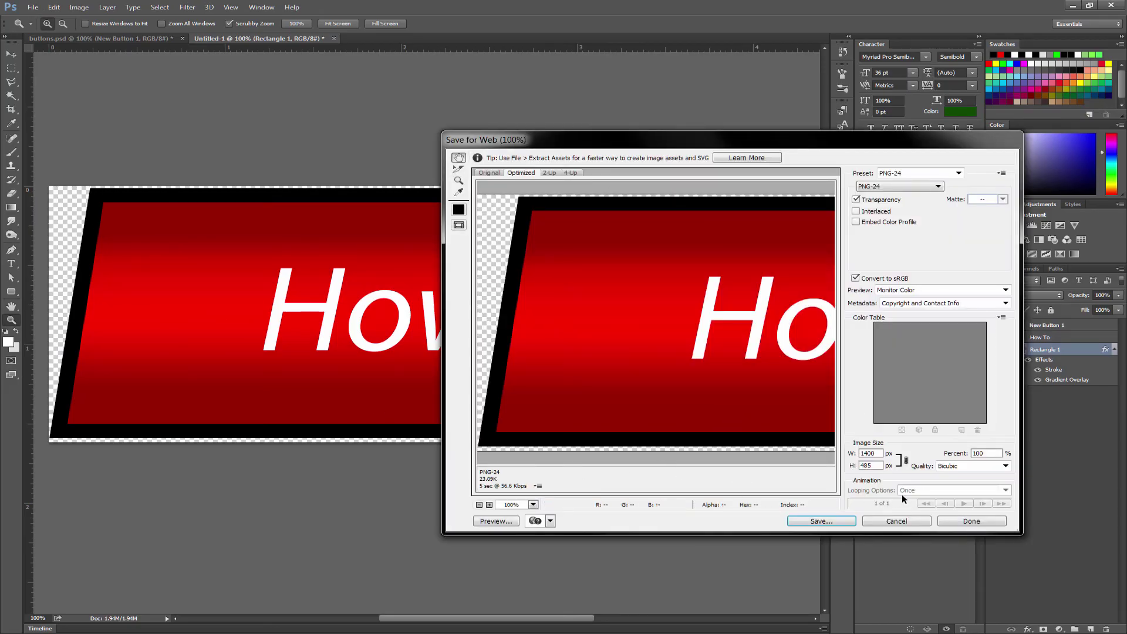
pyautogui.press('Escape')
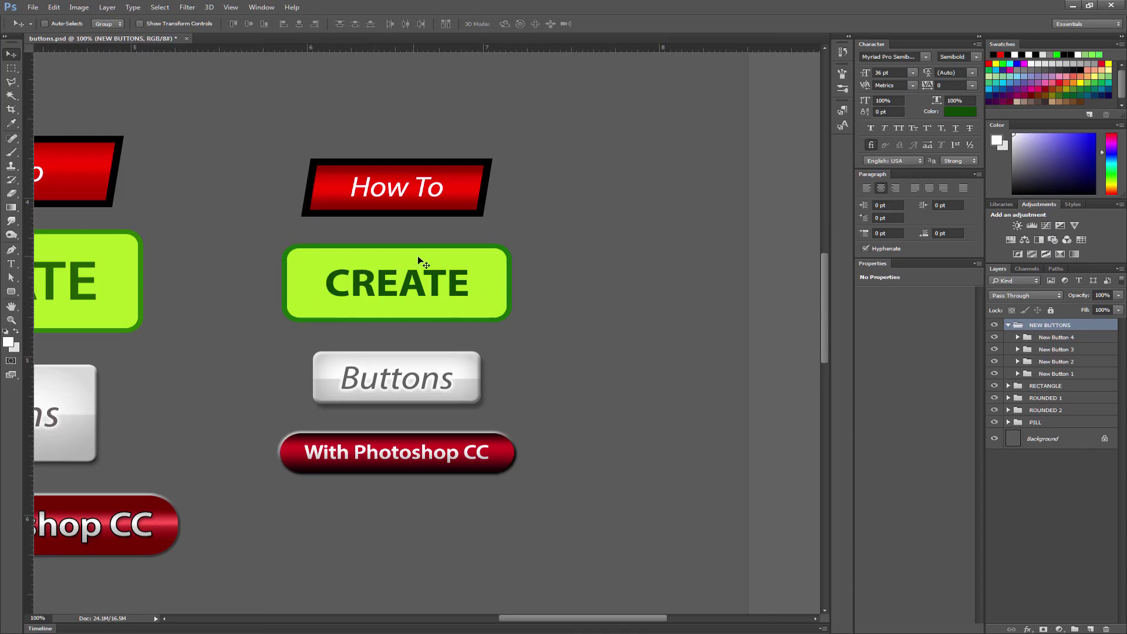
# Copy the layer style from the CREATE button's rounded rectangle
pyautogui.click(1018, 362)
pyautogui.click(994, 361)
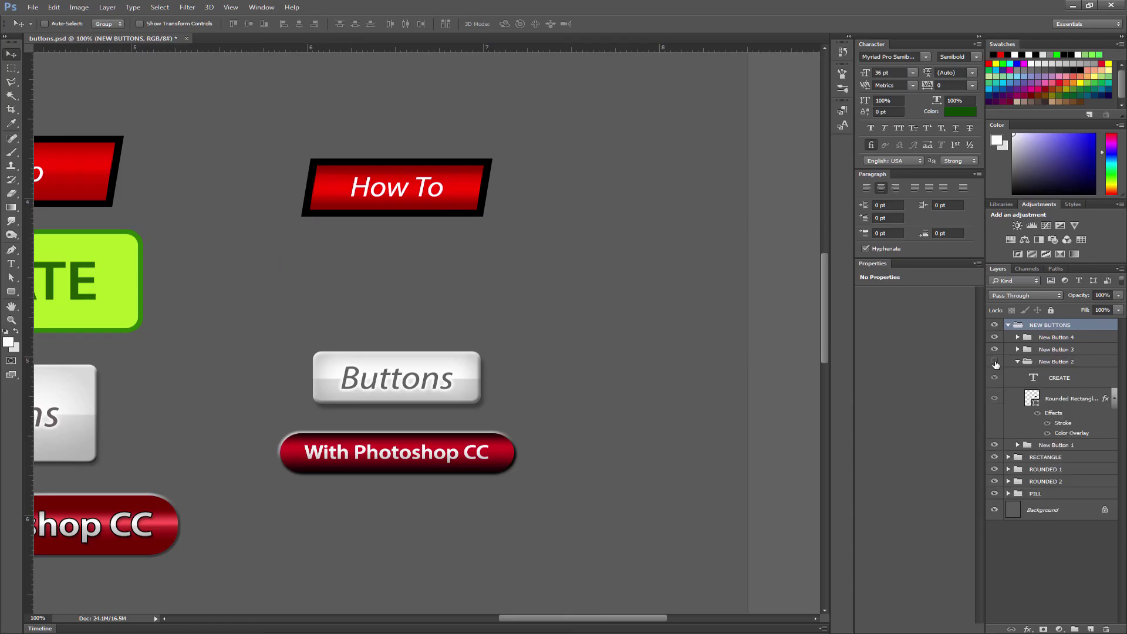
pyautogui.click(994, 361)
pyautogui.click(1062, 400)
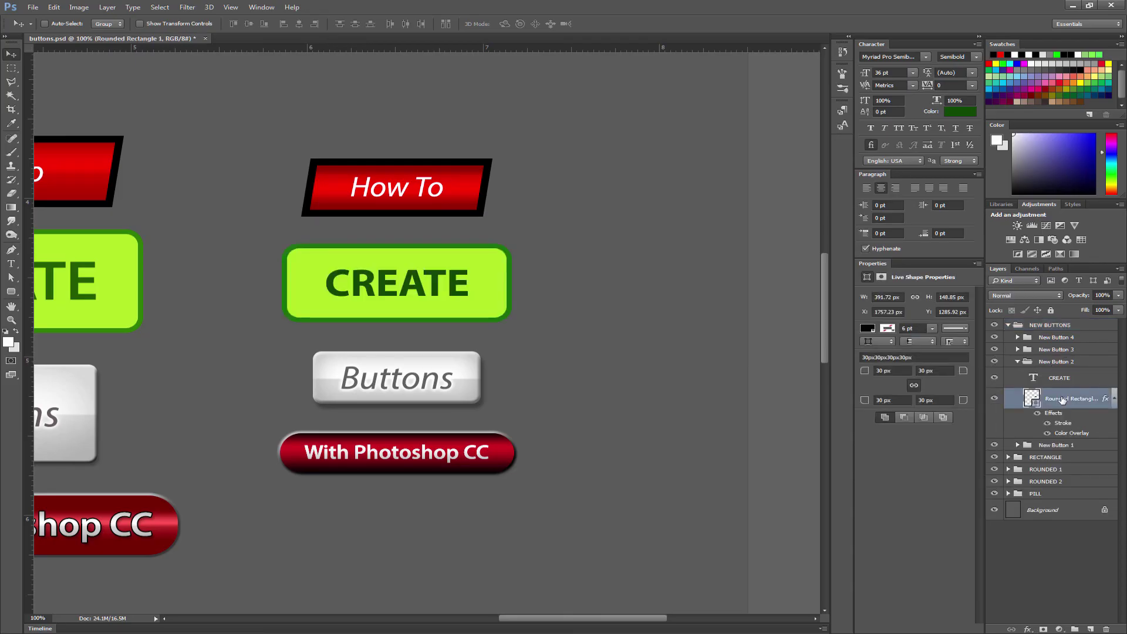
pyautogui.rightClick(1060, 400)
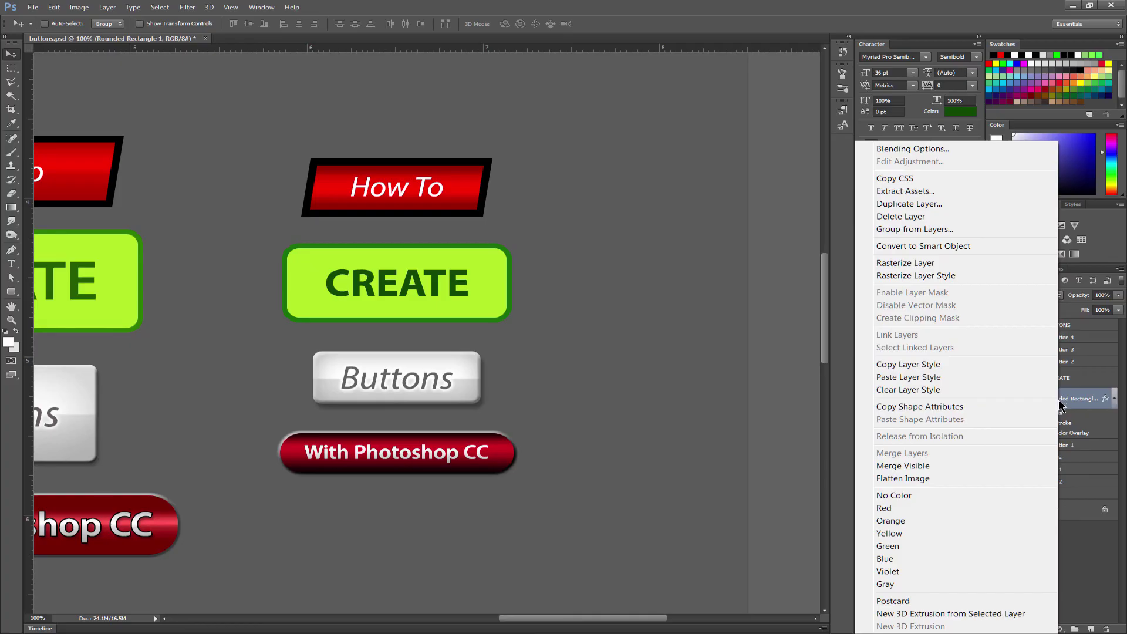
pyautogui.click(914, 365)
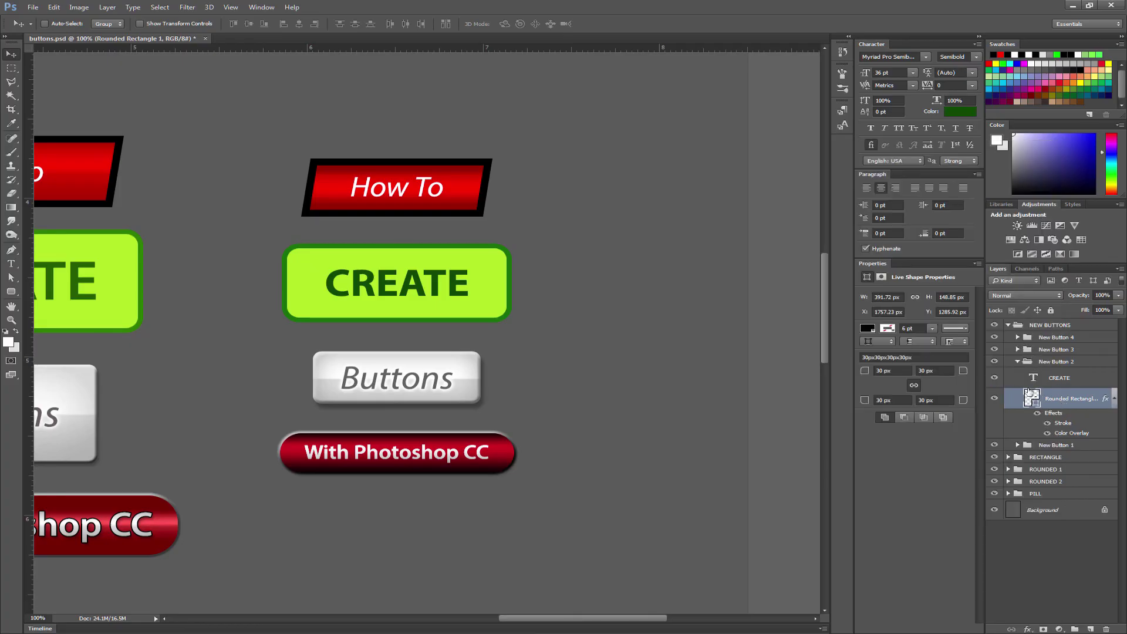
# Paste CREATE's lime-green style onto the How To button's Rectangle 1 layer
pyautogui.click(1017, 362)
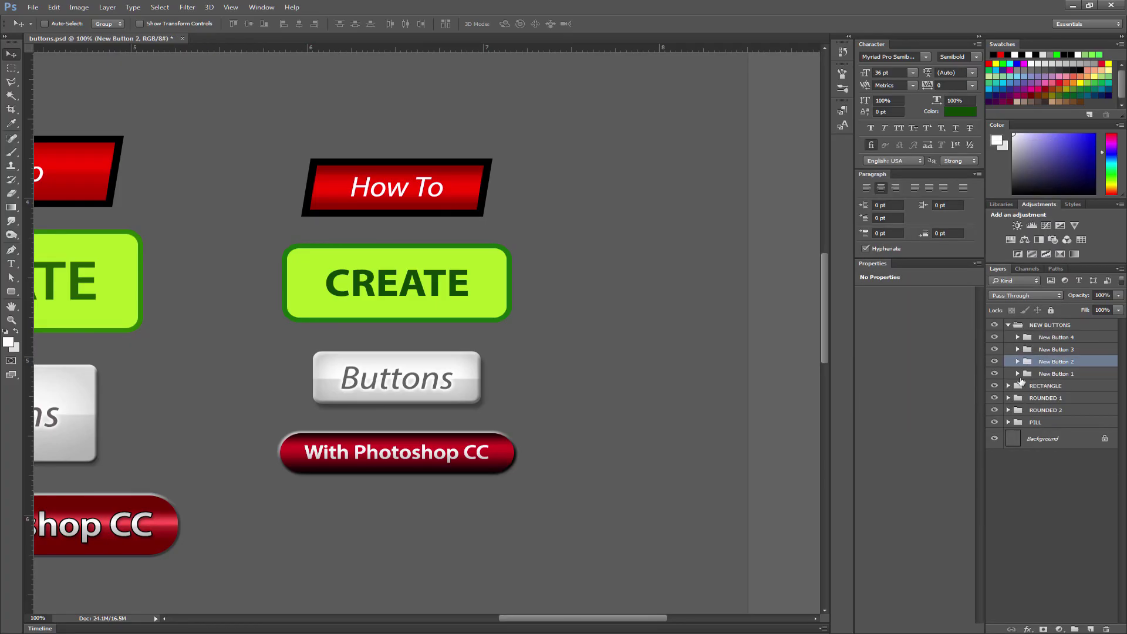
pyautogui.click(1018, 374)
pyautogui.click(1050, 413)
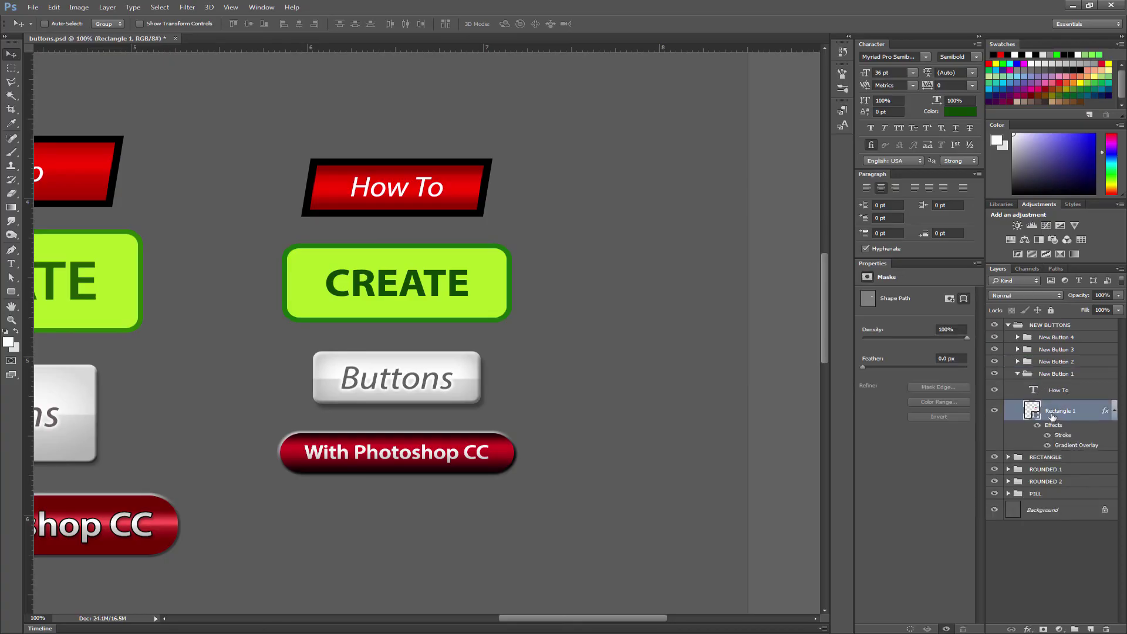
pyautogui.rightClick(1050, 412)
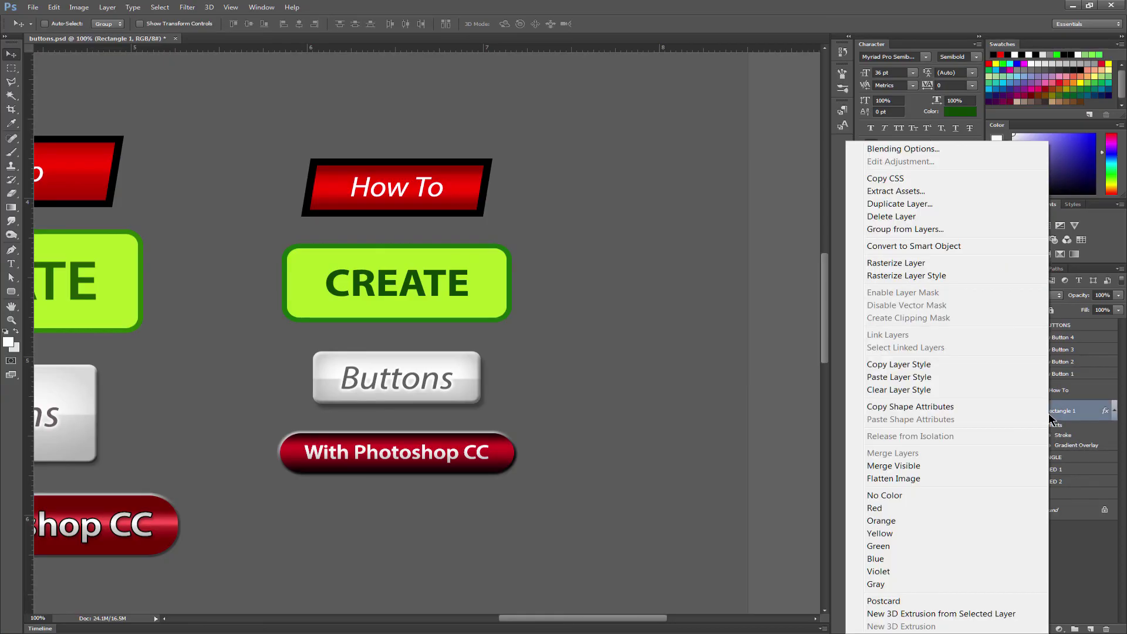
pyautogui.click(907, 377)
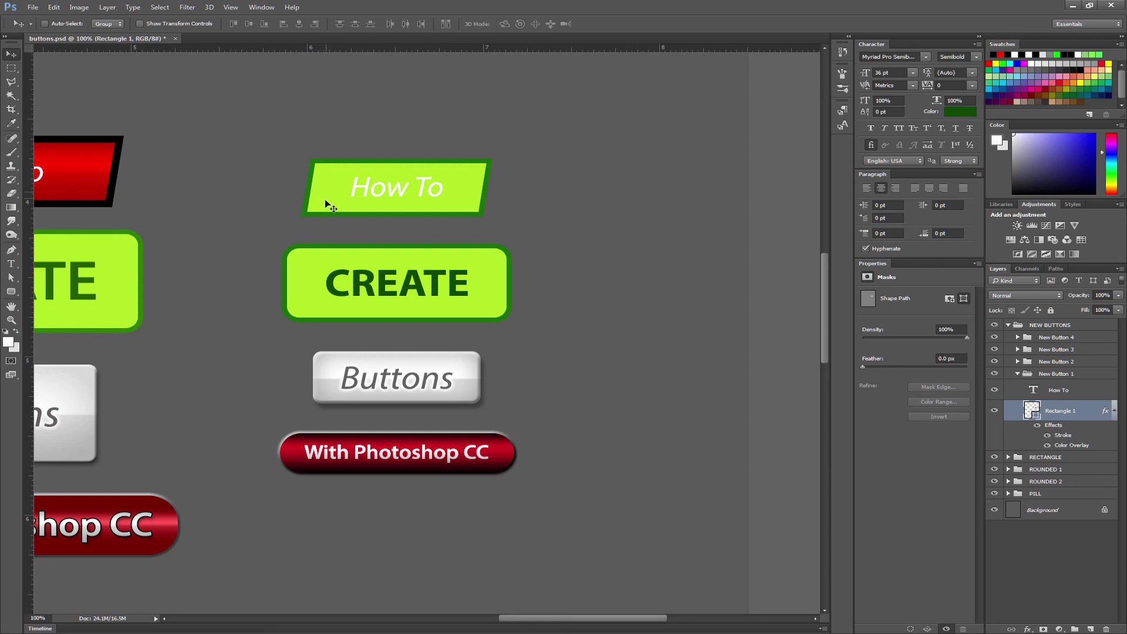
# Change the How To label's text colour to dark green
pyautogui.click(1058, 392)
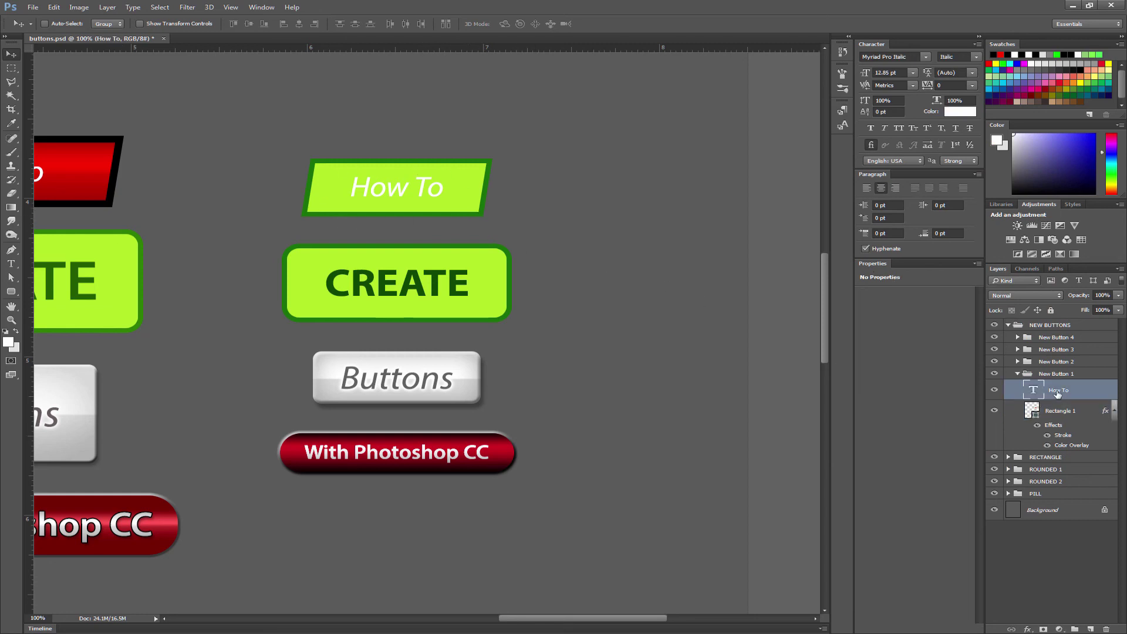
pyautogui.click(960, 112)
pyautogui.click(397, 283)
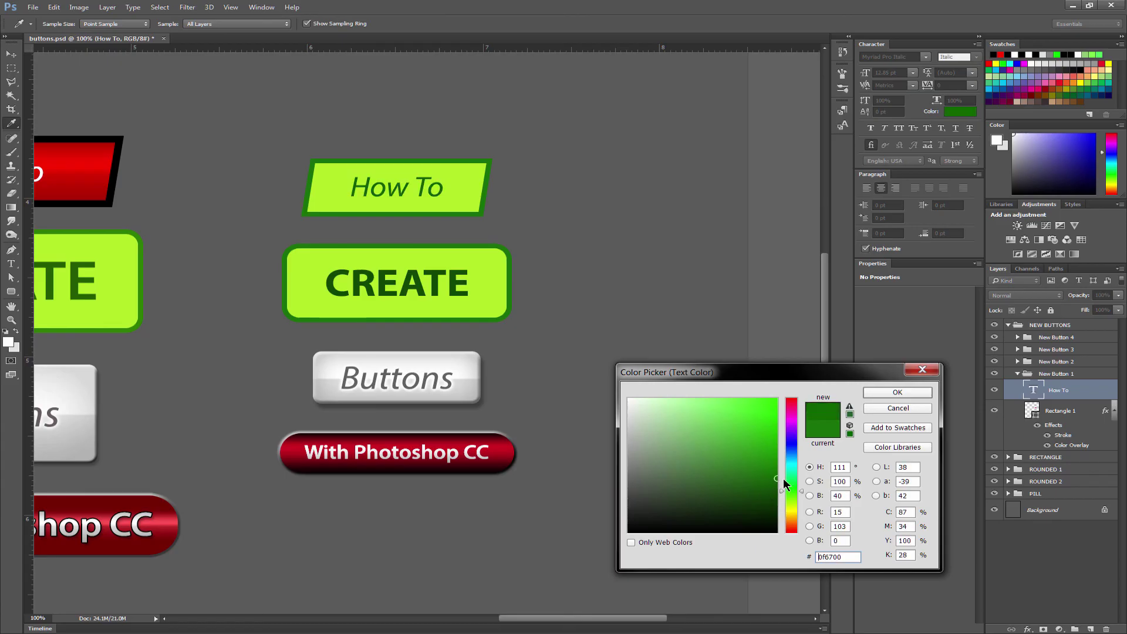
pyautogui.click(881, 394)
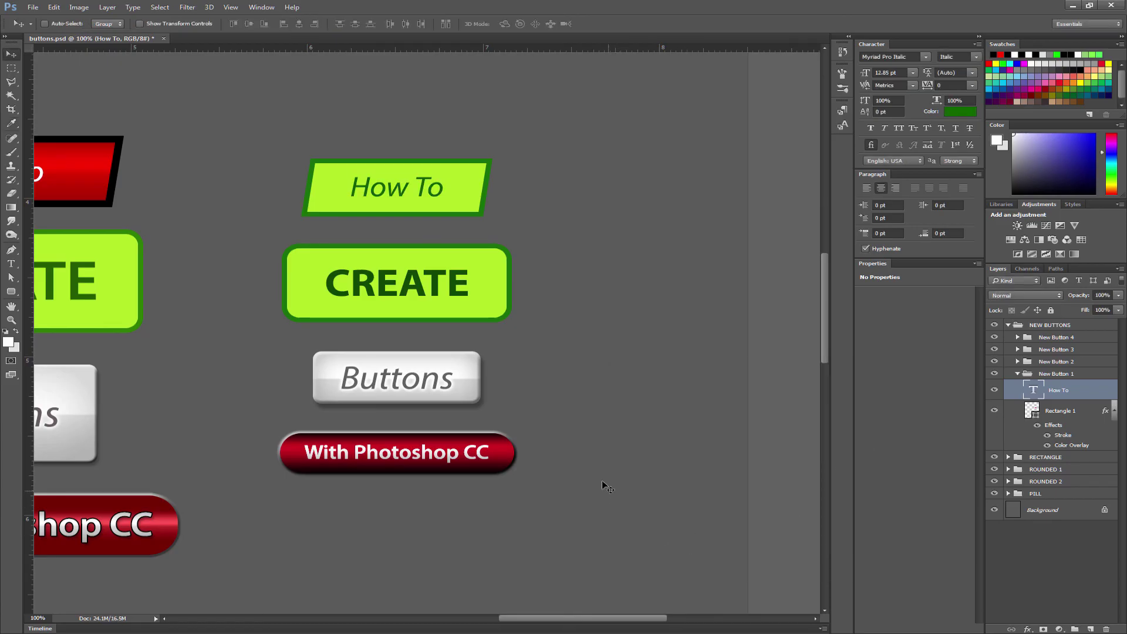